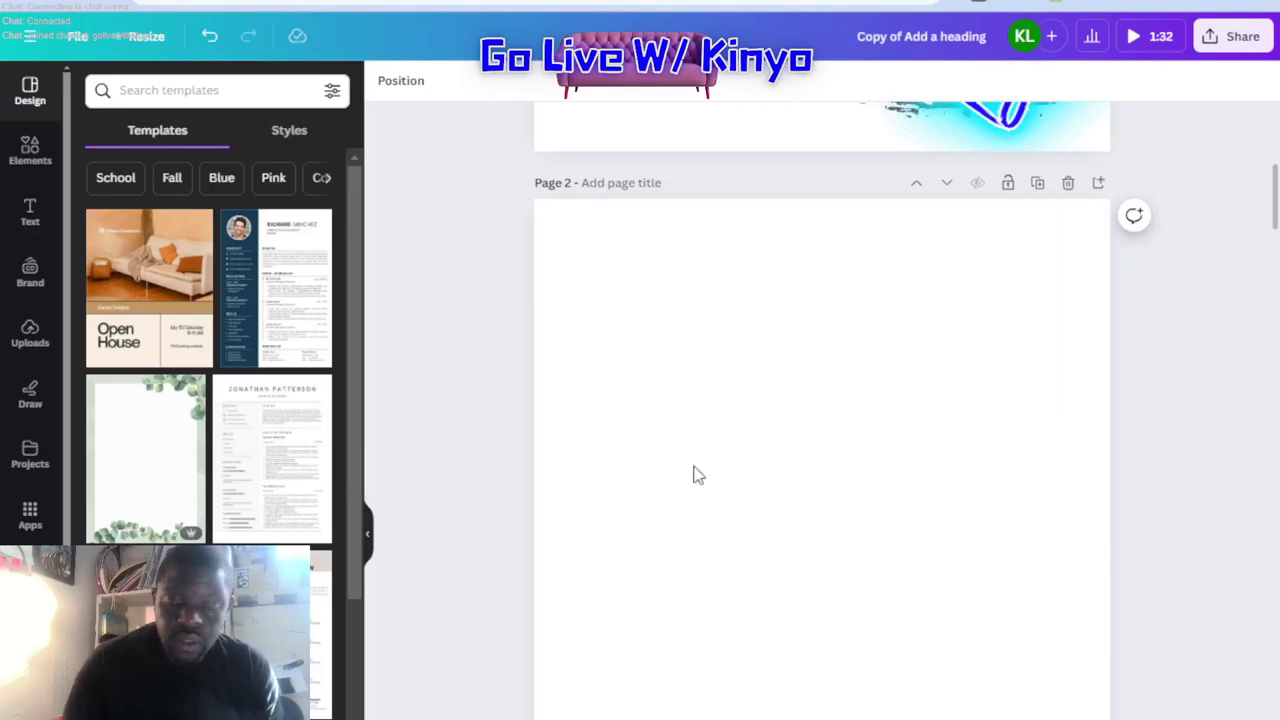
# - Search Elements for 'sunrise' and show all the sunrise photos
pyautogui.click(160, 95)
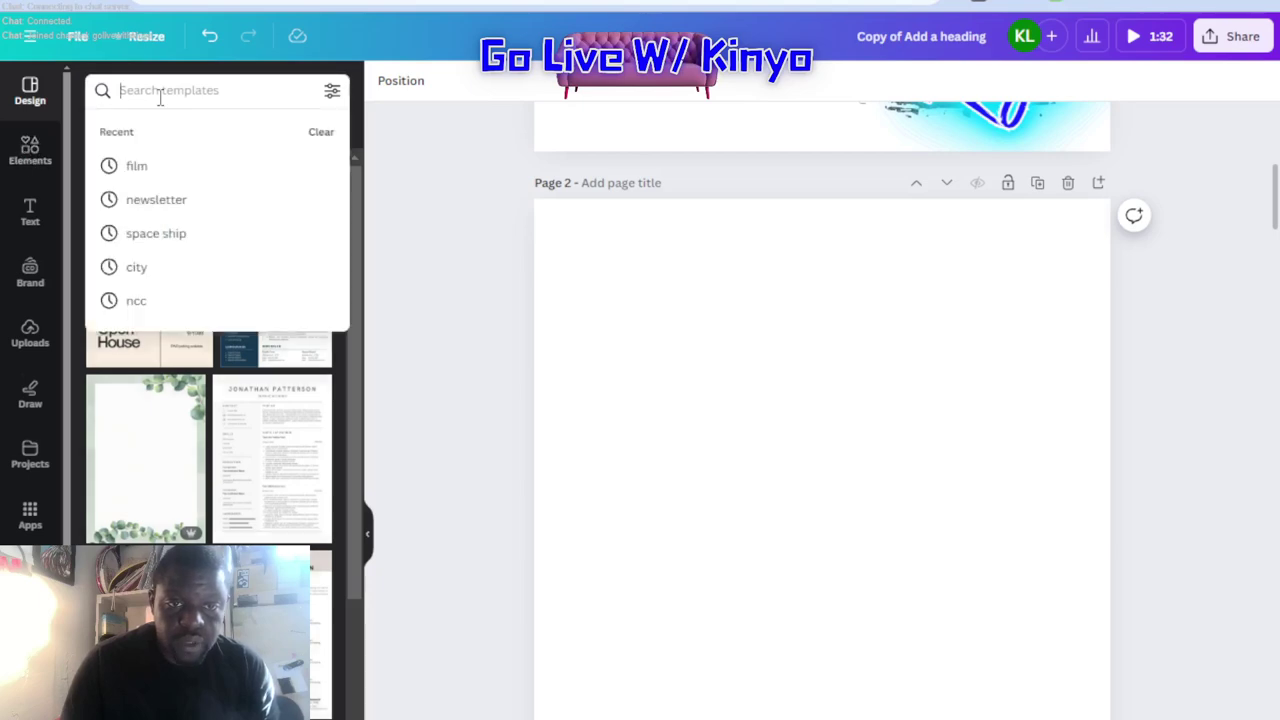
pyautogui.write('sunrise')
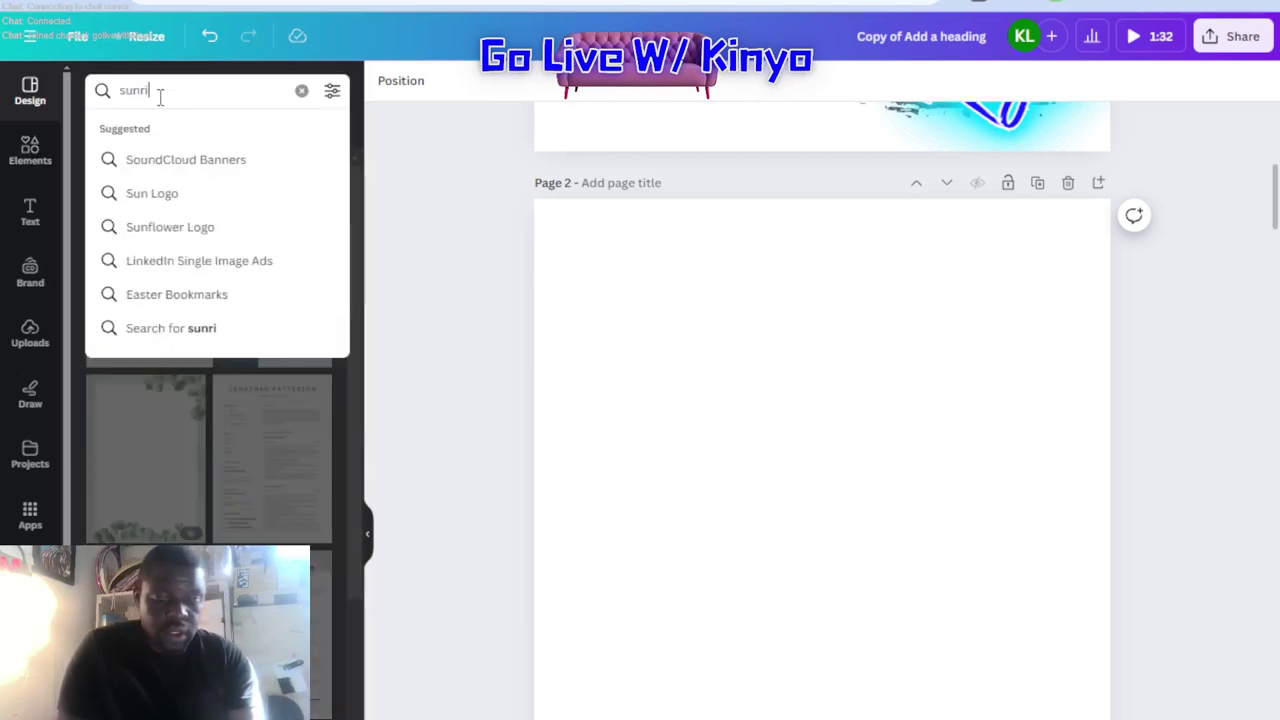
pyautogui.press('Return')
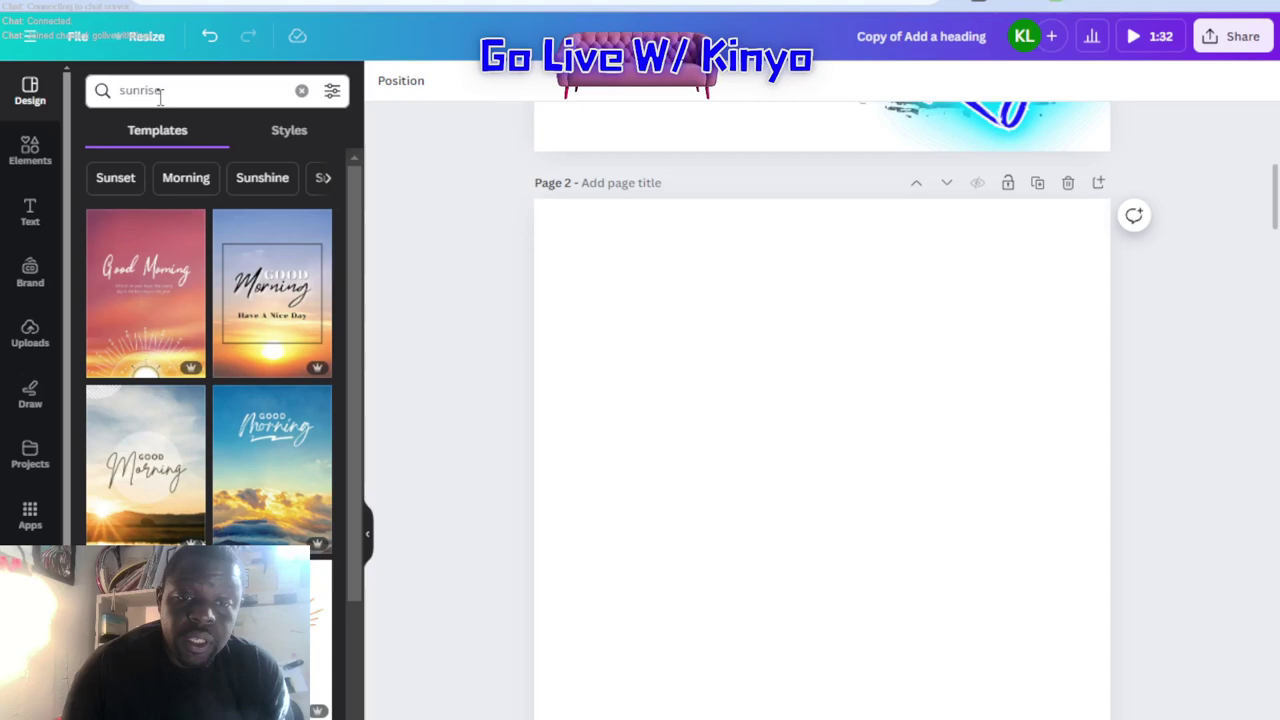
pyautogui.click(30, 148)
pyautogui.click(263, 85)
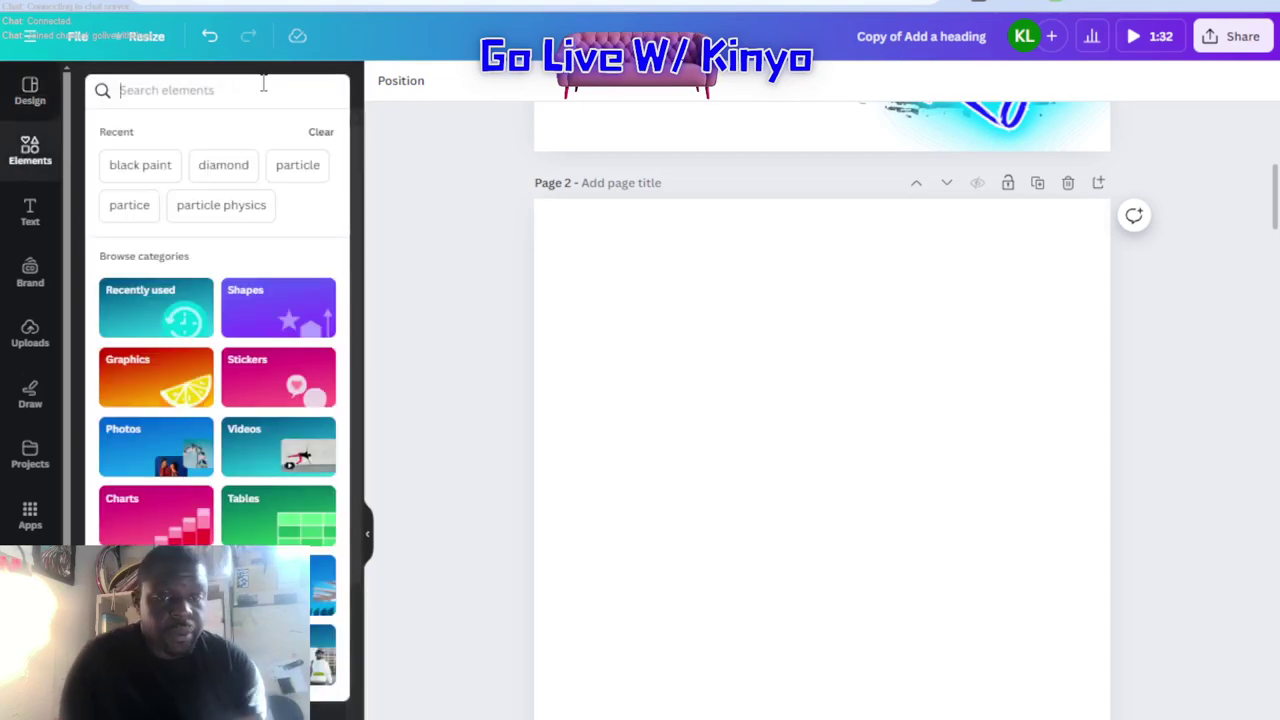
pyautogui.write('sunrise')
pyautogui.press('Return')
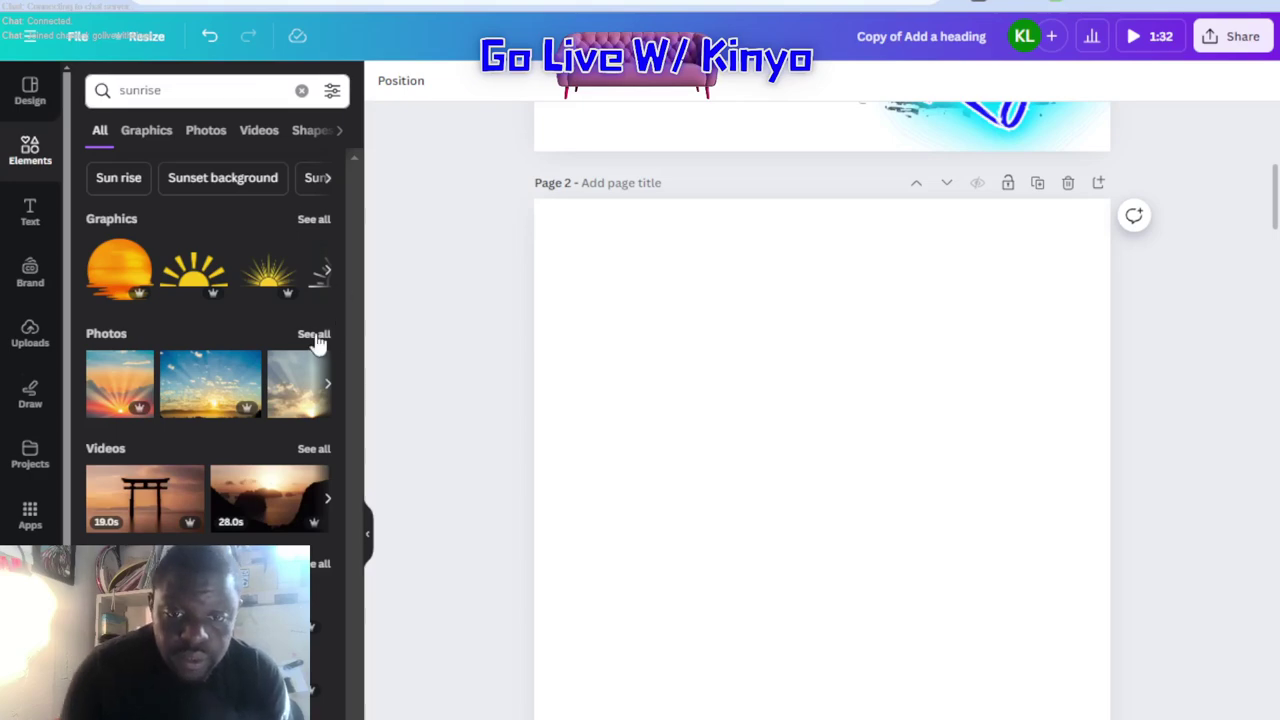
pyautogui.click(314, 336)
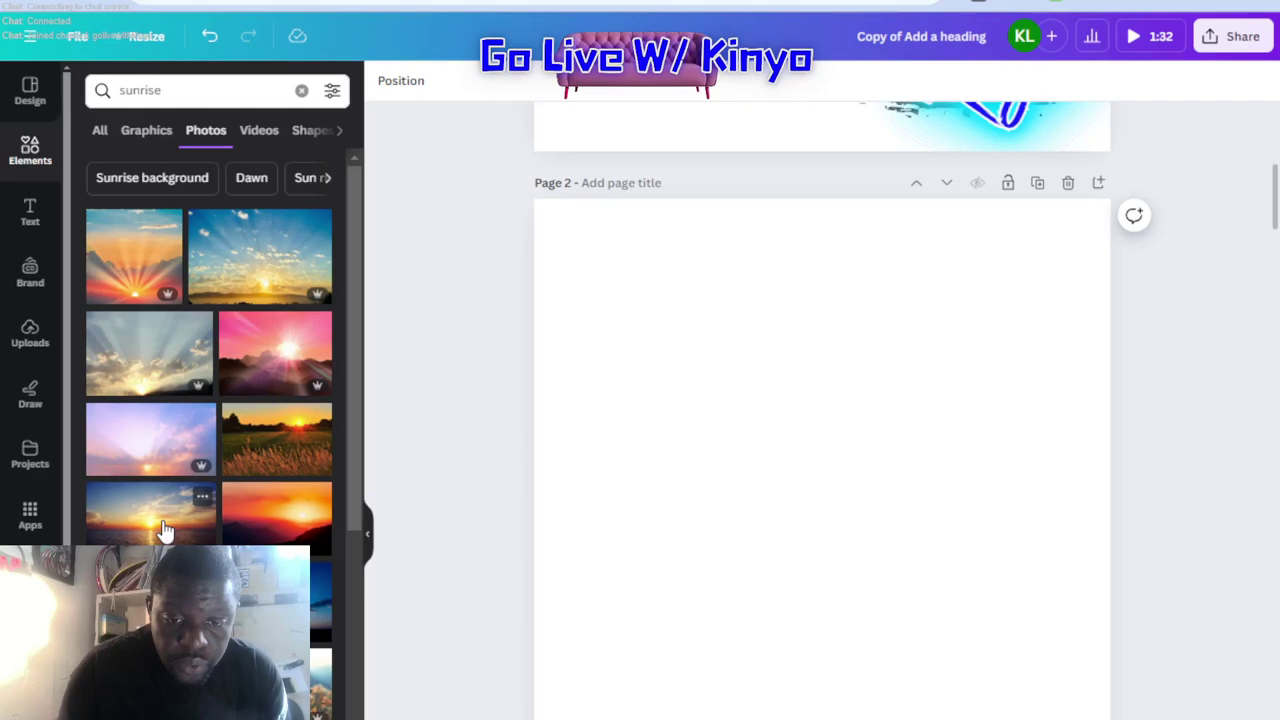
# - Place the sunset-over-sea photo behind page 2's brush frame, then duplicate the page as page 3
pyautogui.moveTo(155, 532)
pyautogui.mouseDown()
pyautogui.moveTo(520, 543)
pyautogui.moveTo(634, 565)
pyautogui.moveTo(571, 587)
pyautogui.mouseUp()
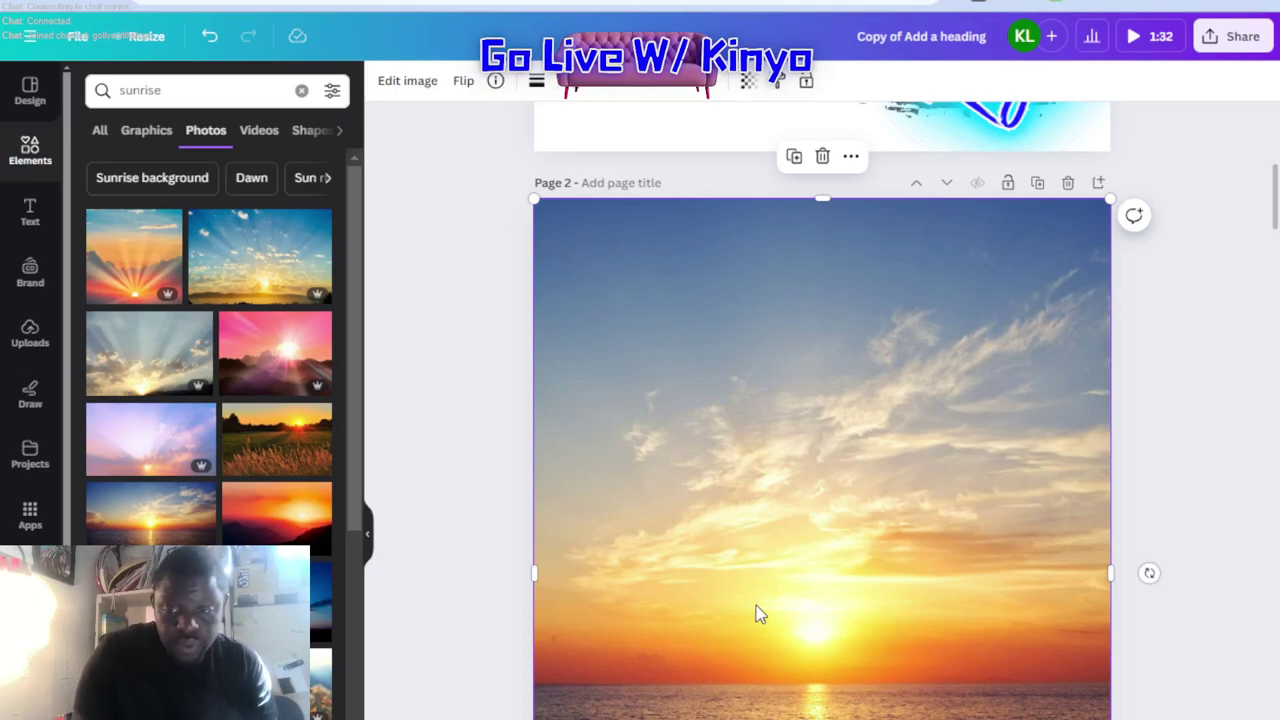
pyautogui.click(691, 98)
pyautogui.click(268, 158)
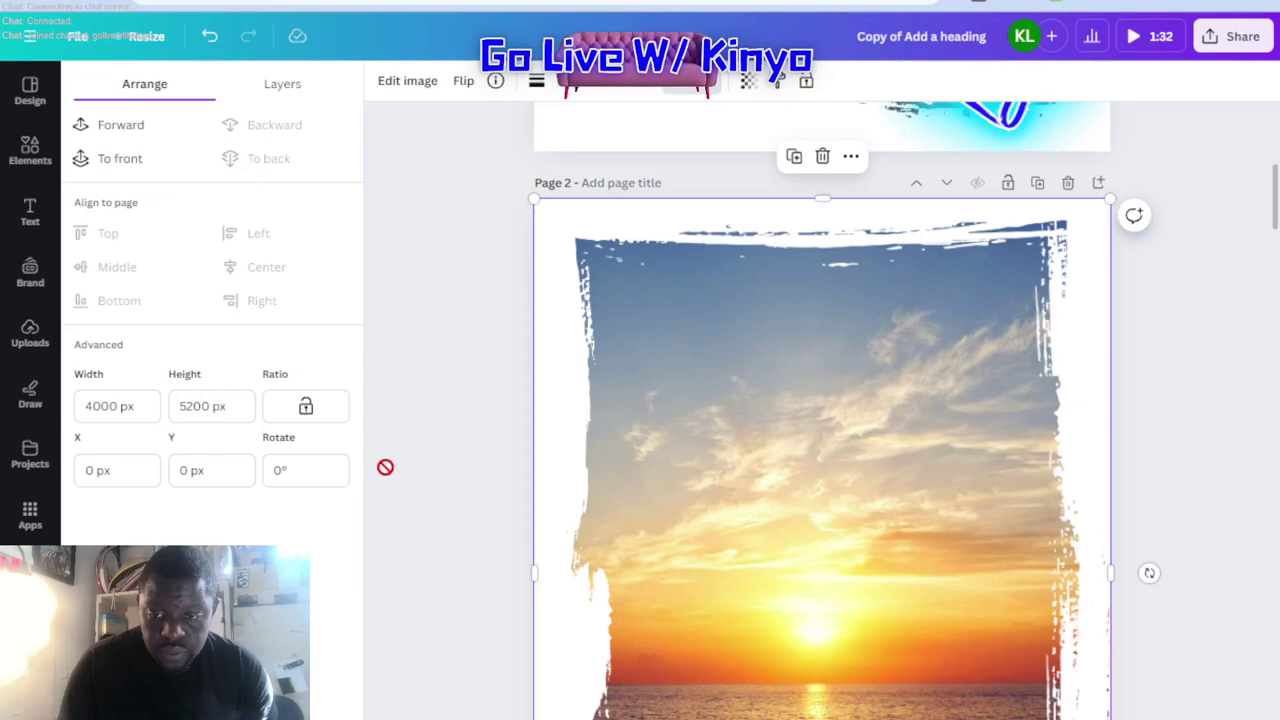
pyautogui.click(1037, 182)
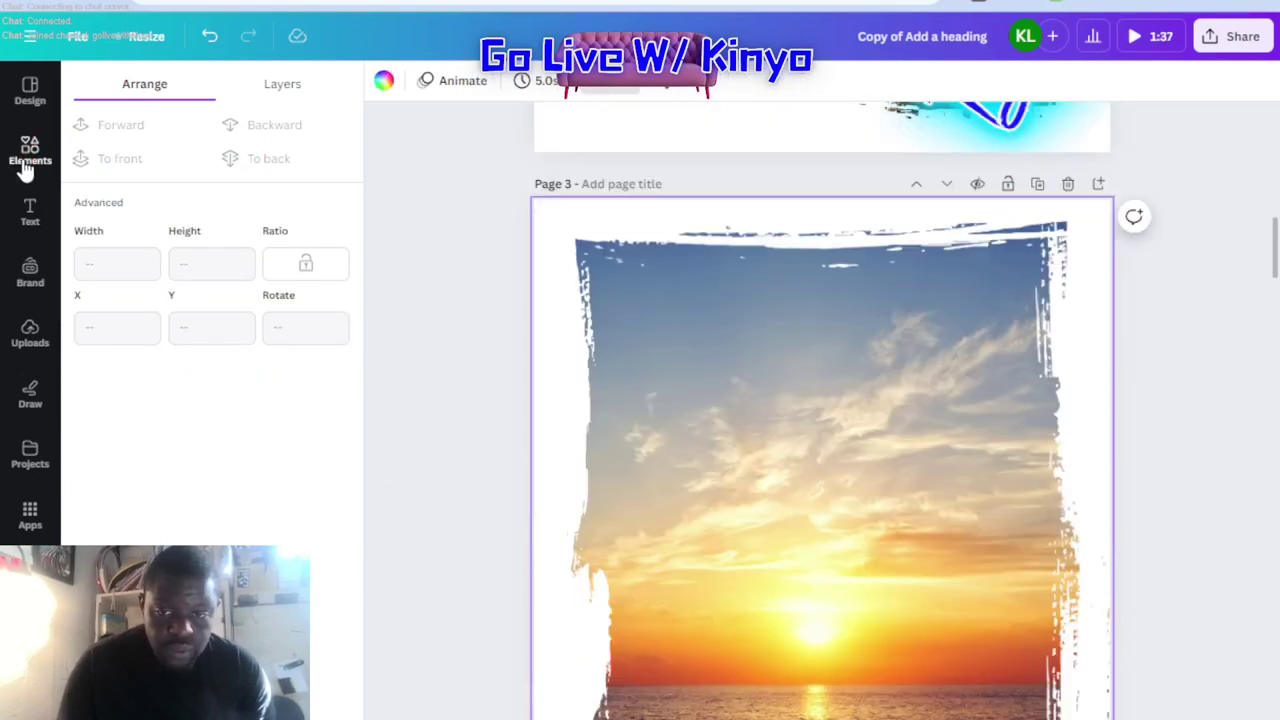
# - Search Elements for 'sunrise' again and browse all the sunrise photos
pyautogui.click(25, 158)
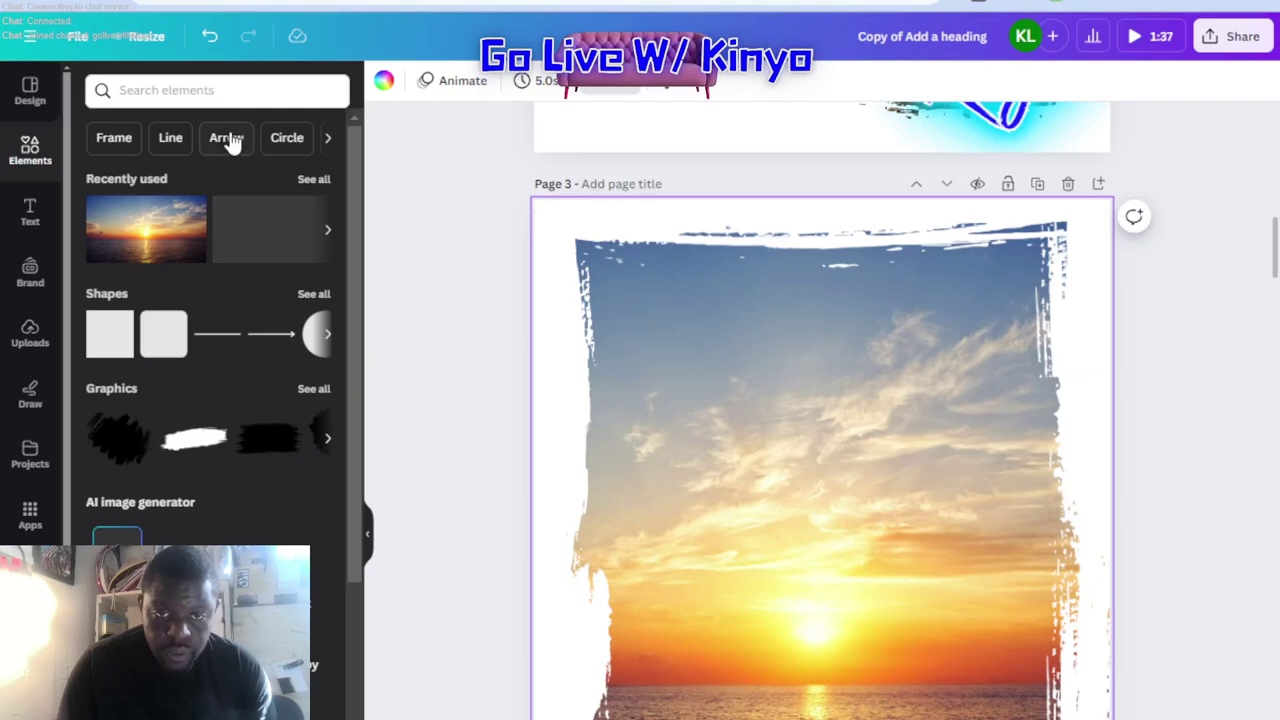
pyautogui.click(207, 90)
pyautogui.write('sunrise')
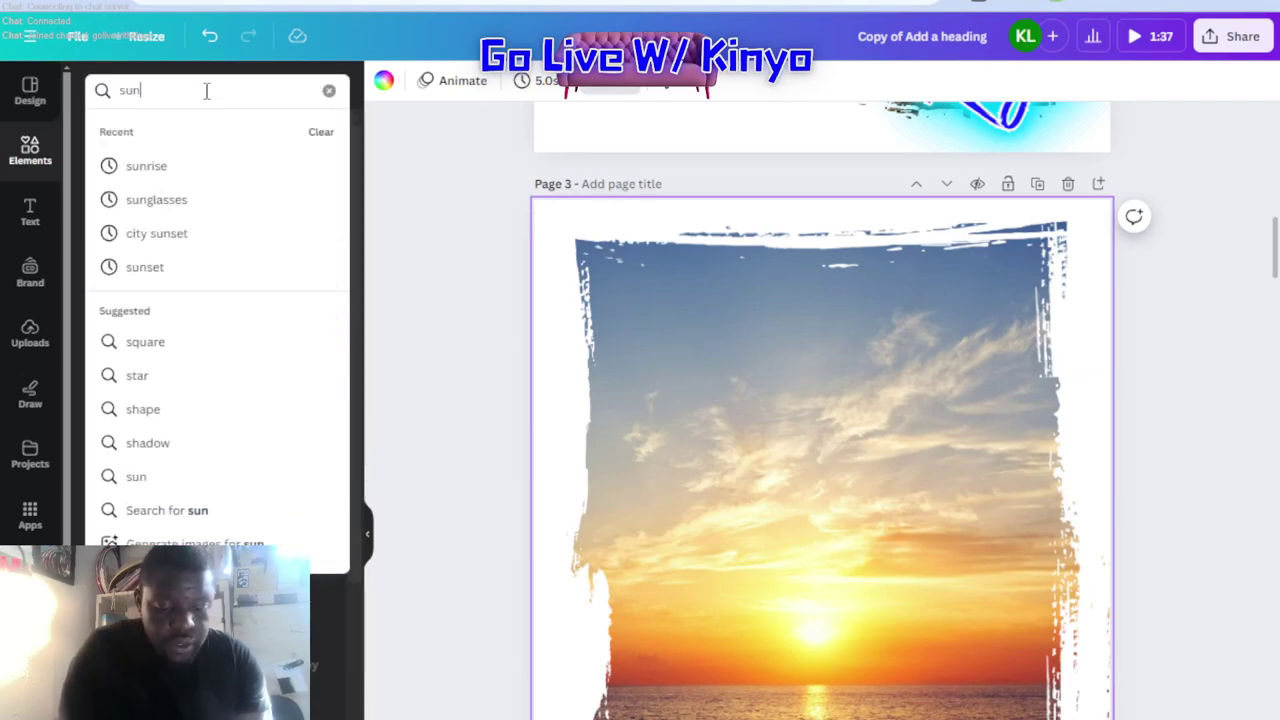
pyautogui.press('Return')
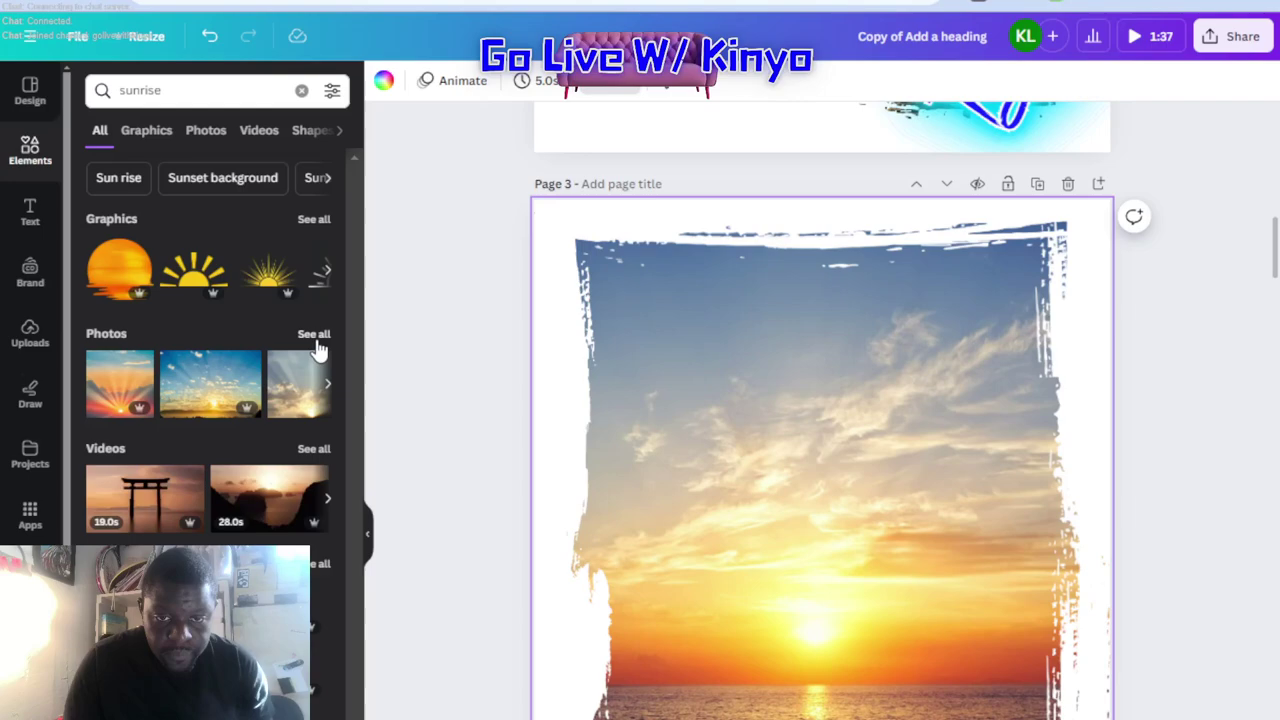
pyautogui.click(314, 334)
pyautogui.scroll(-3, 314, 490)
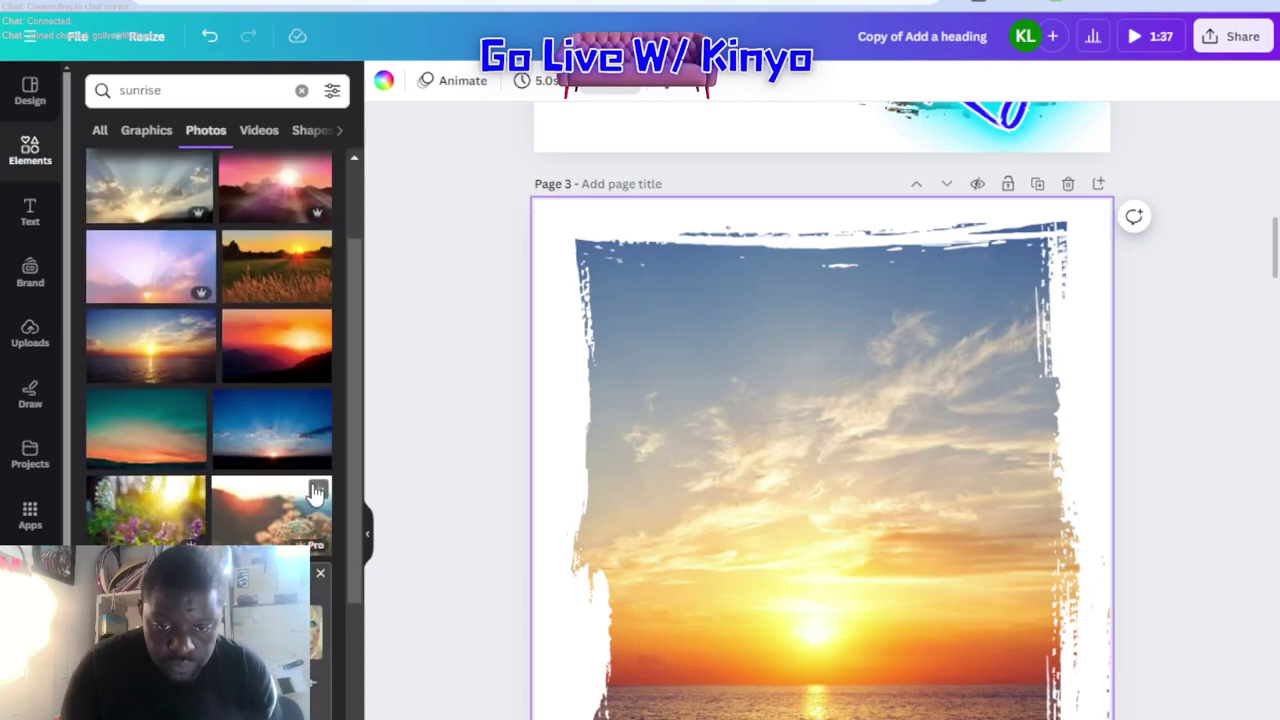
# - Put the blurred sunlit flower photo behind page 3's brush frame, replacing the sunset
pyautogui.rightClick(682, 547)
pyautogui.click(411, 558)
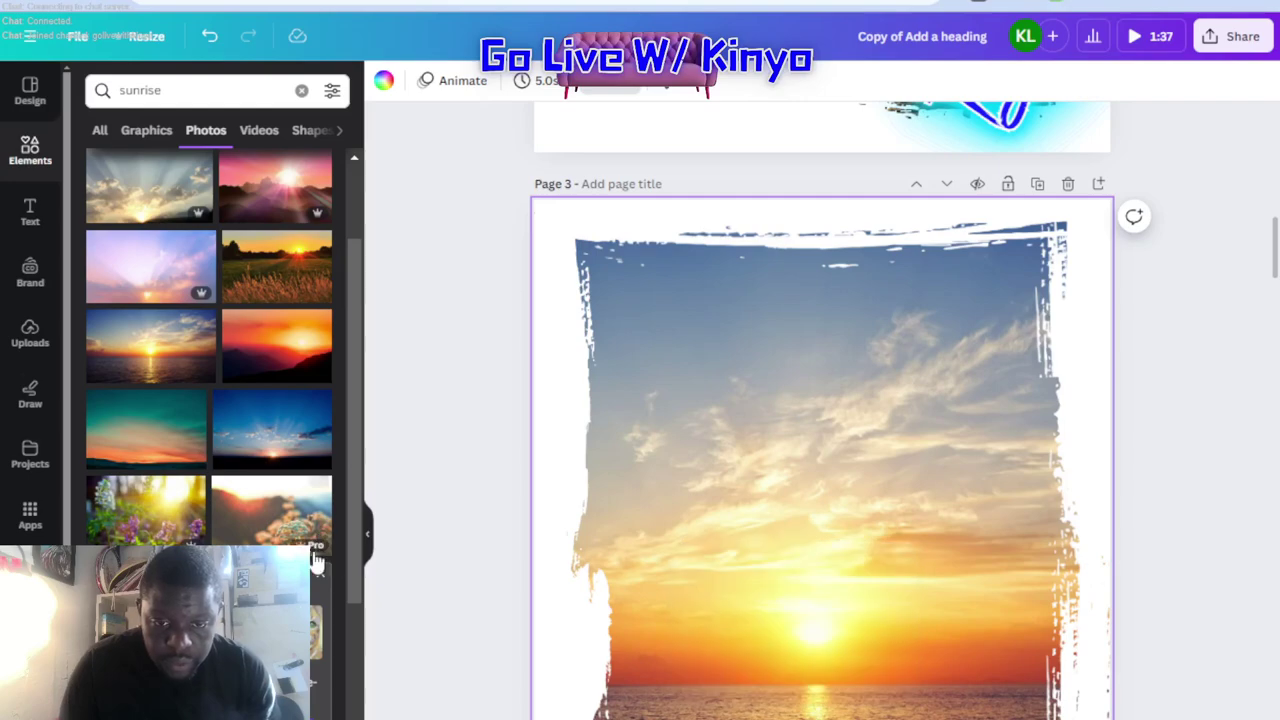
pyautogui.moveTo(352, 538); pyautogui.dragTo(657, 551)
pyautogui.press('Delete')
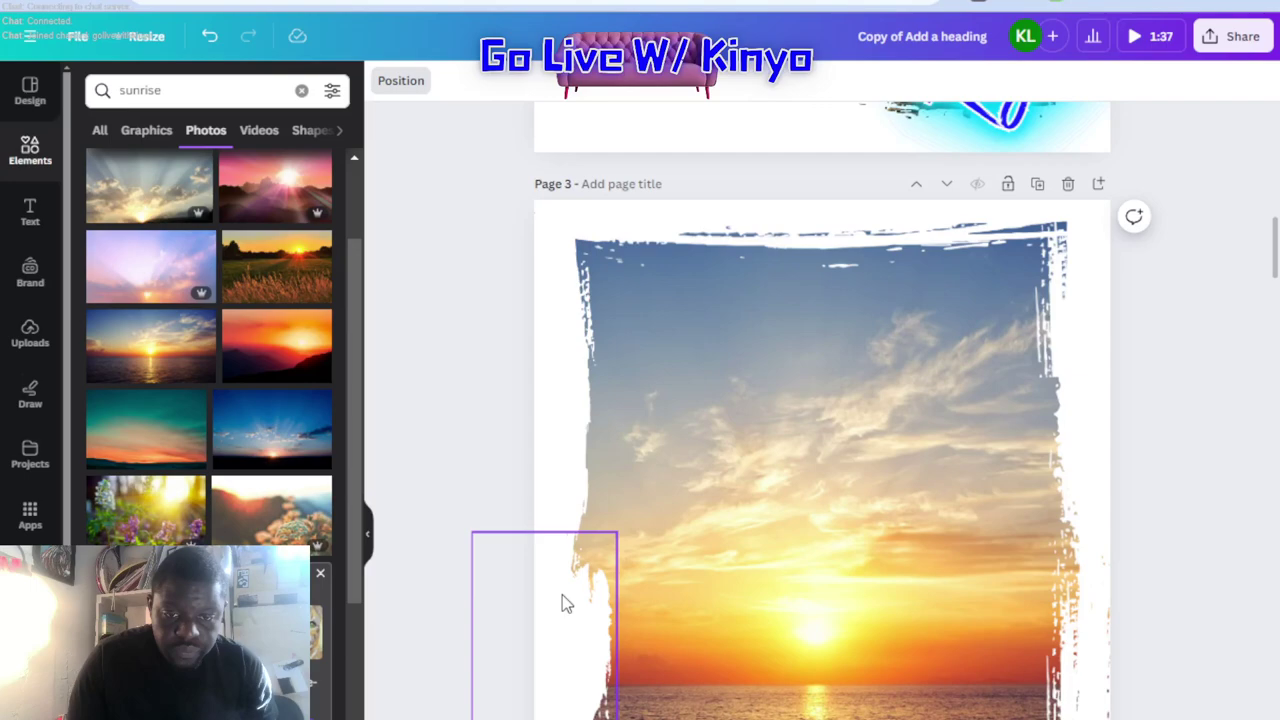
pyautogui.moveTo(271, 512)
pyautogui.mouseDown()
pyautogui.moveTo(603, 530)
pyautogui.moveTo(578, 533)
pyautogui.mouseUp()
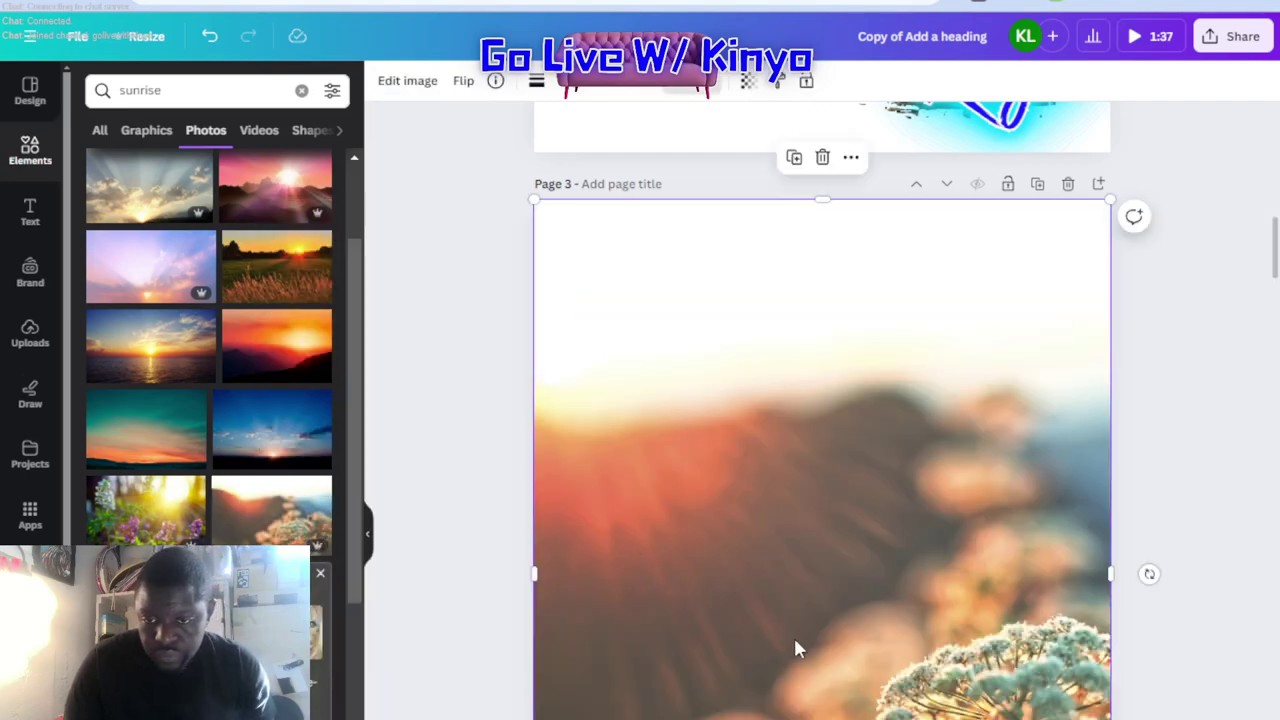
pyautogui.click(702, 92)
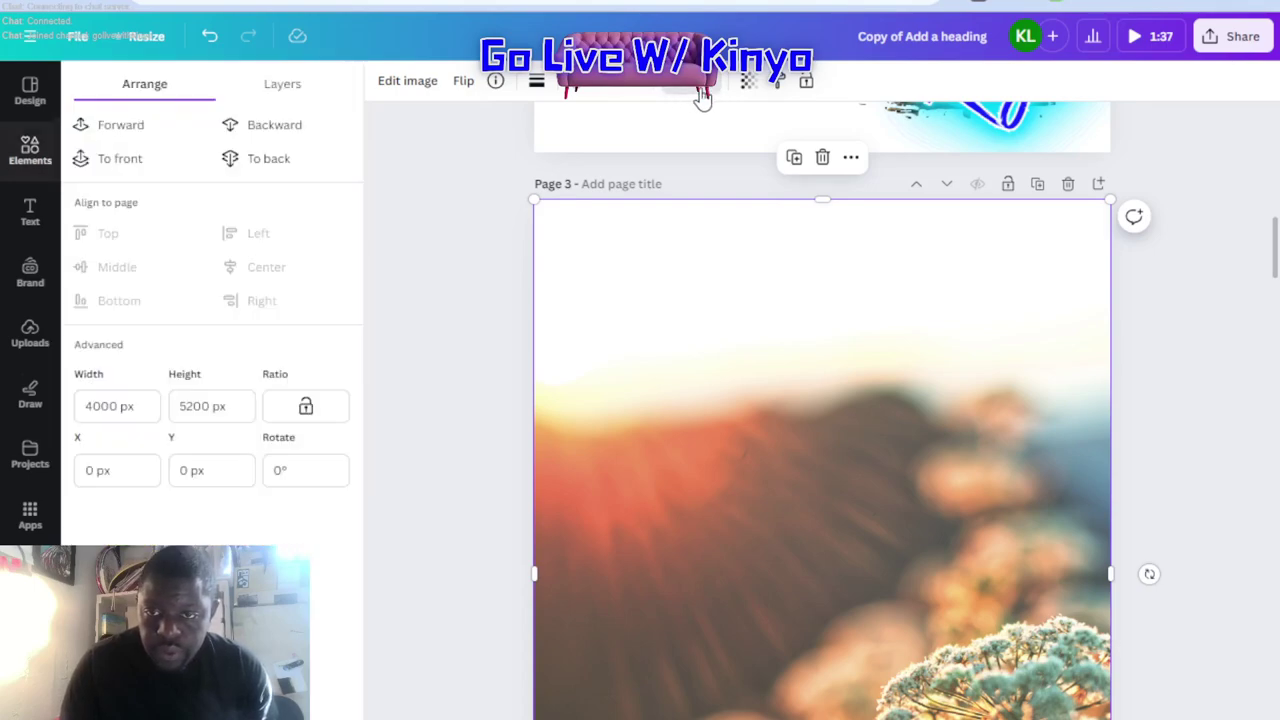
pyautogui.click(235, 160)
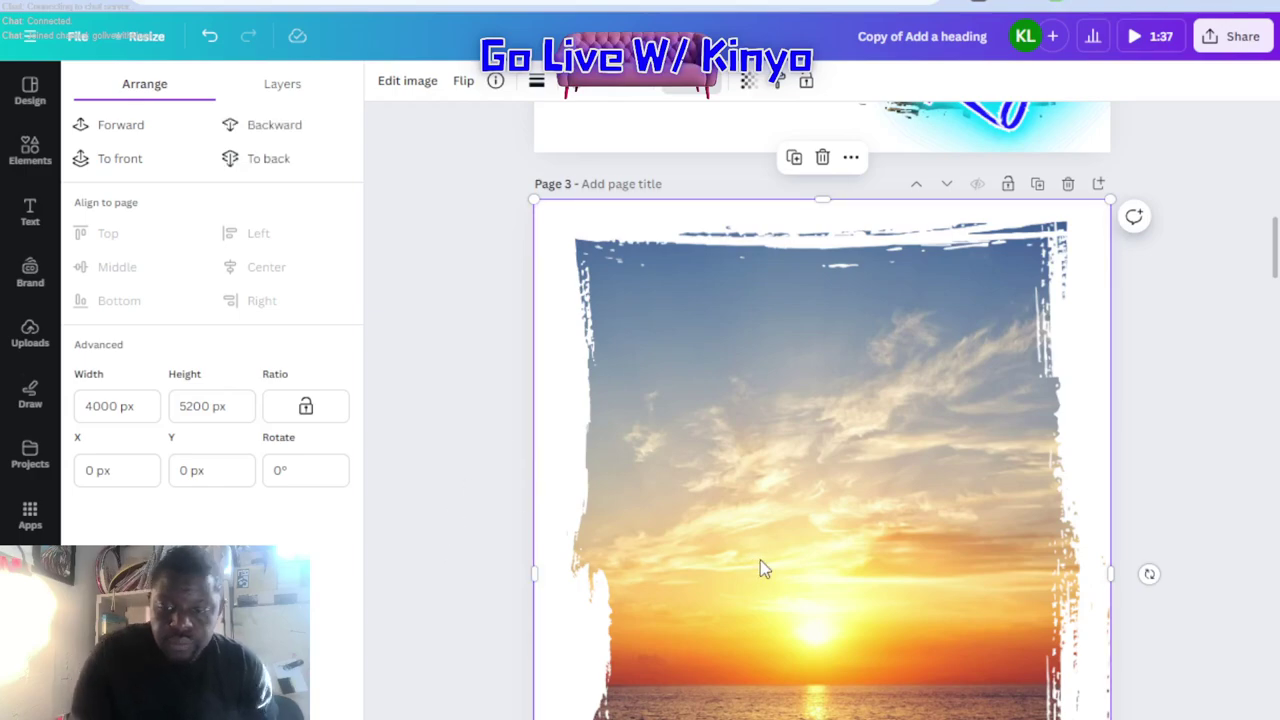
pyautogui.hotkey('ctrl', 'z')
pyautogui.hotkey('ctrl', 'z')
pyautogui.hotkey('ctrl', 'z')
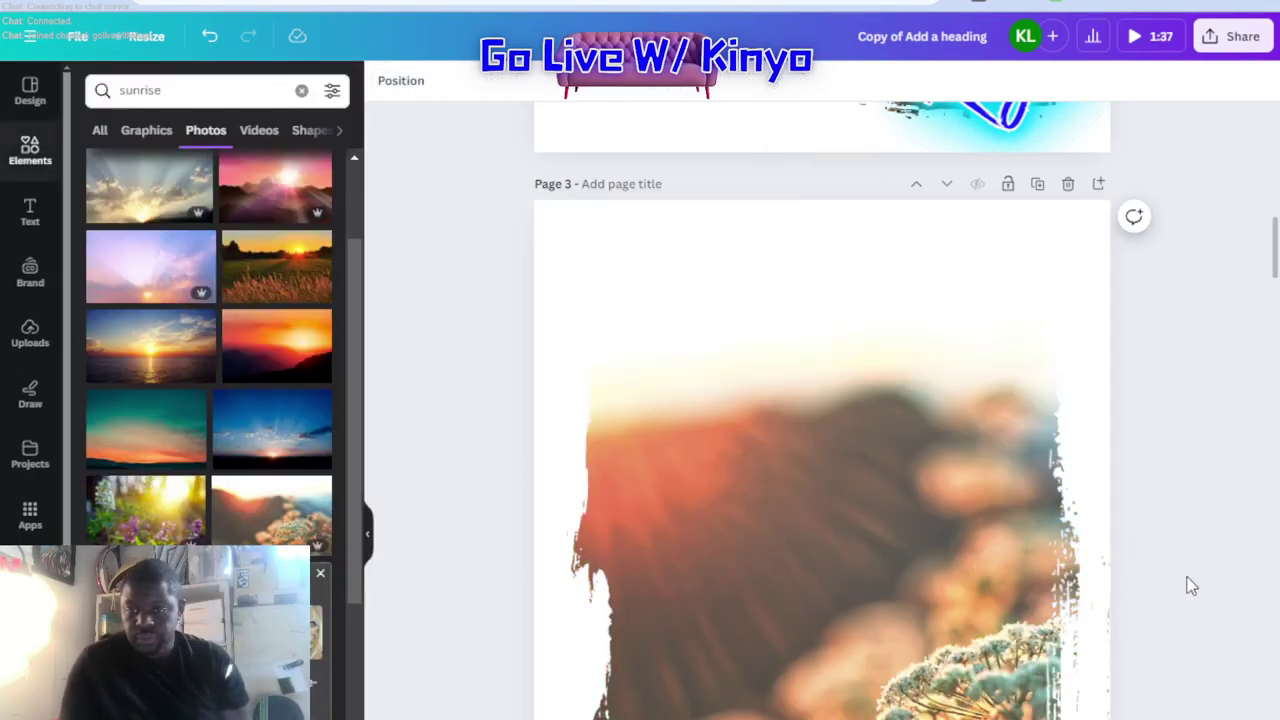
pyautogui.scroll(4, 1189, 586)
pyautogui.scroll(-4, 1189, 586)
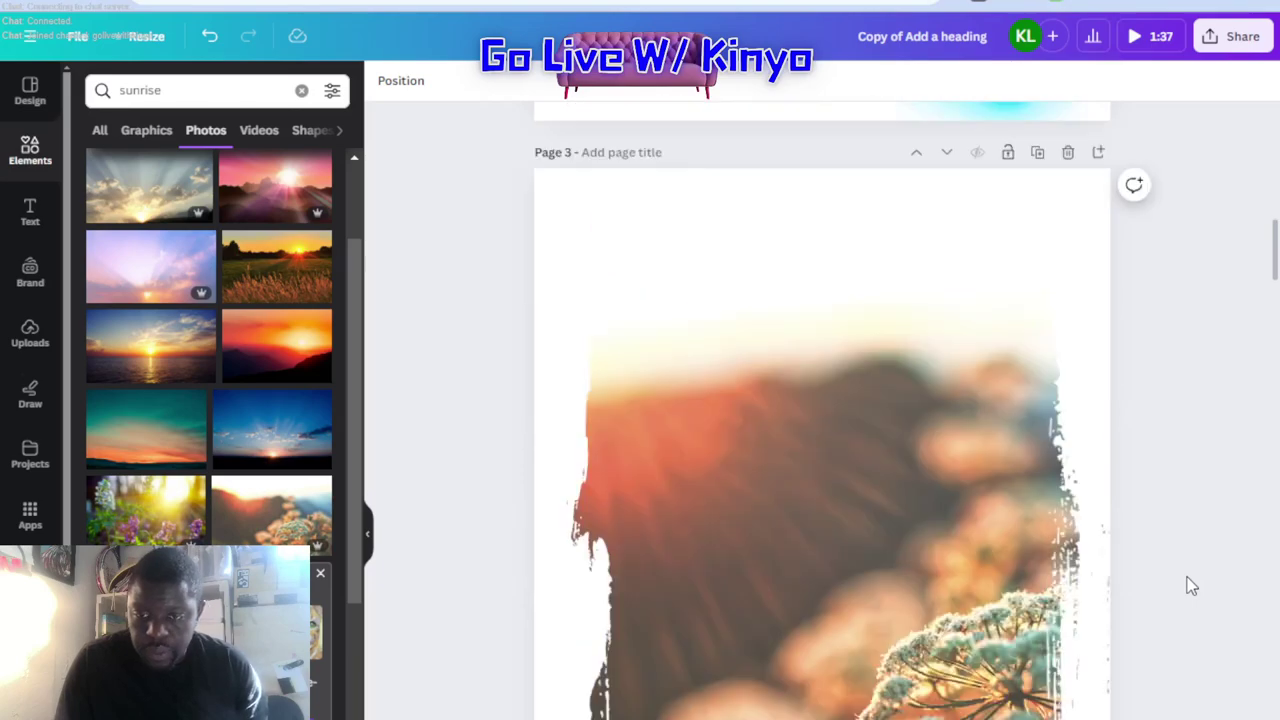
# - Search Elements for 'preserves' and browse the photo results
pyautogui.click(22, 168)
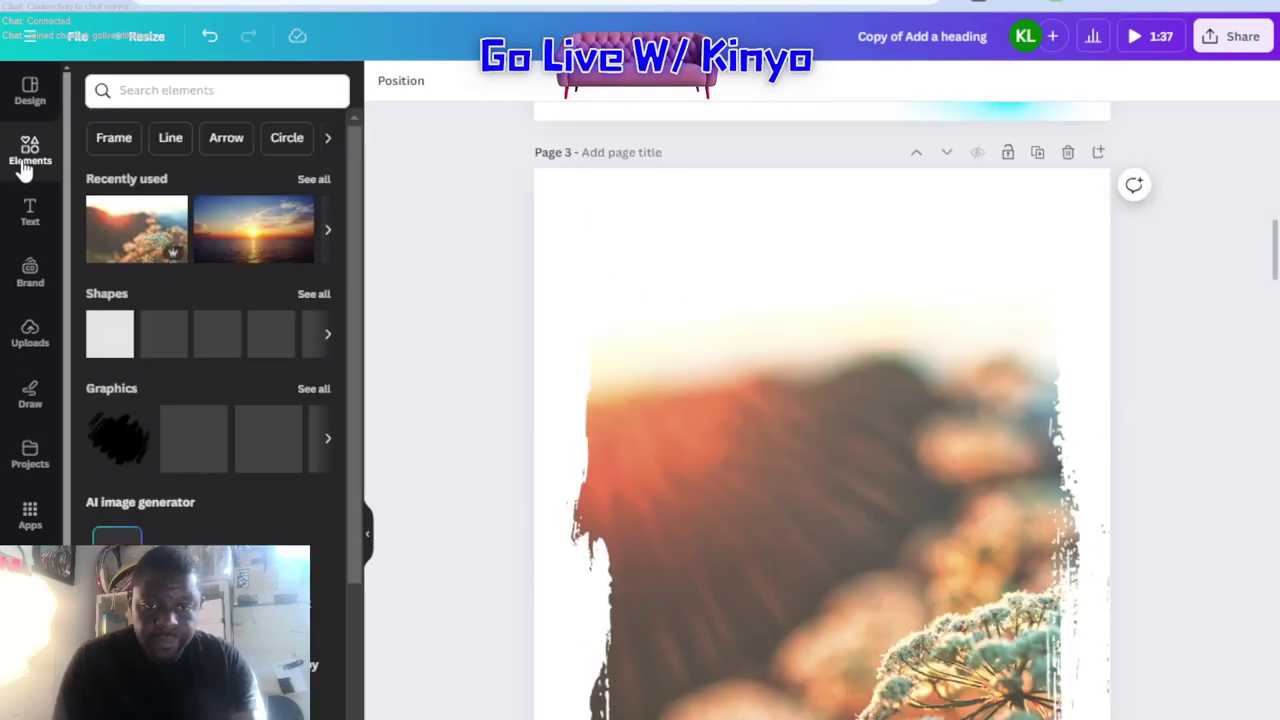
pyautogui.click(242, 90)
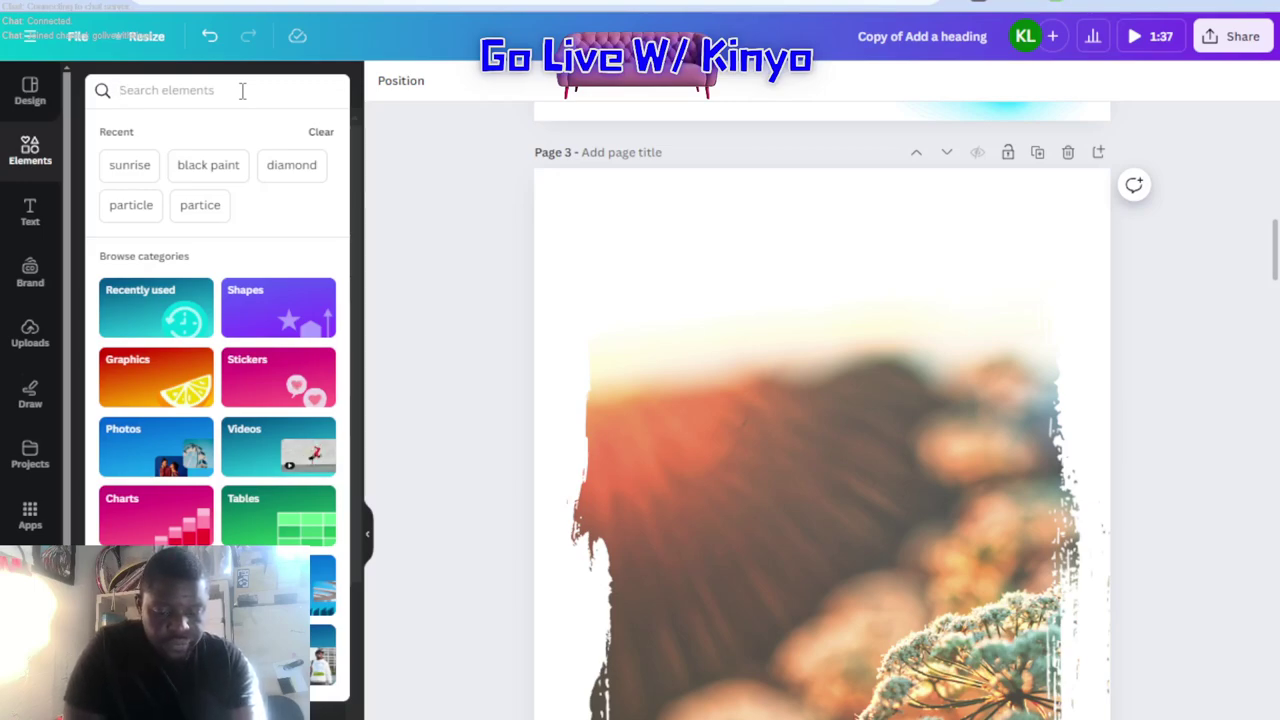
pyautogui.write('preser')
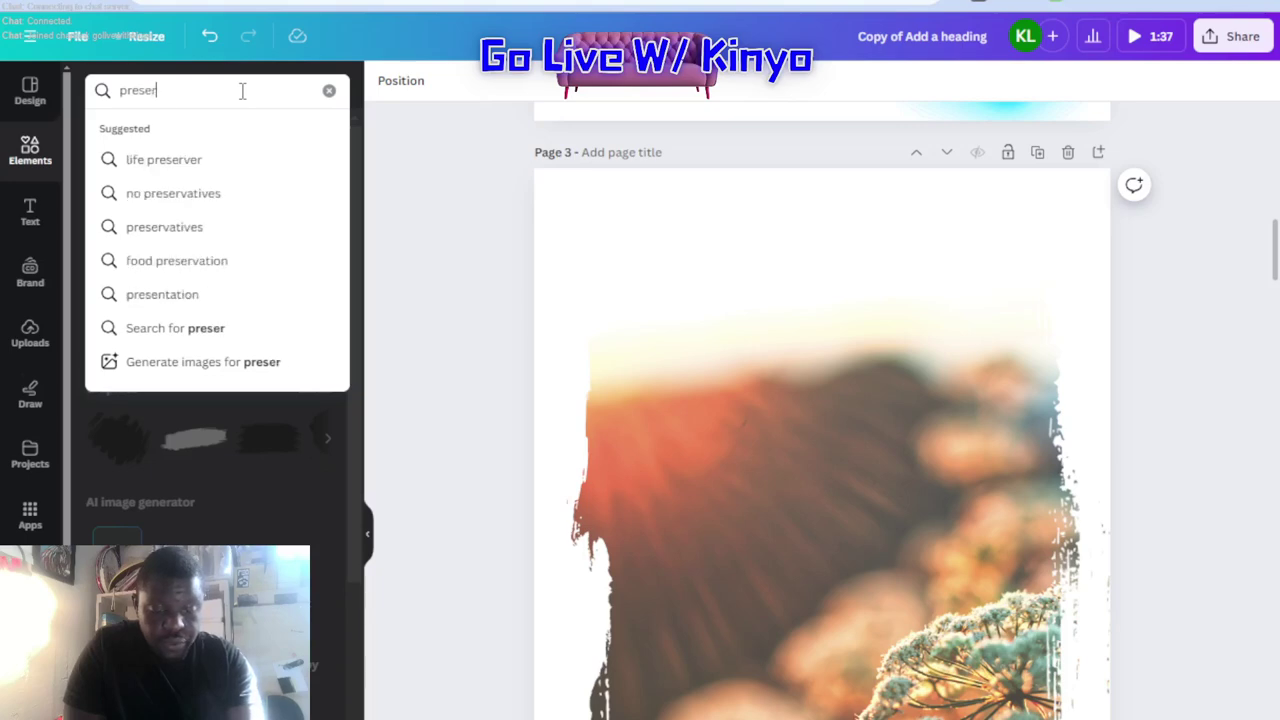
pyautogui.write('ves')
pyautogui.press('Return')
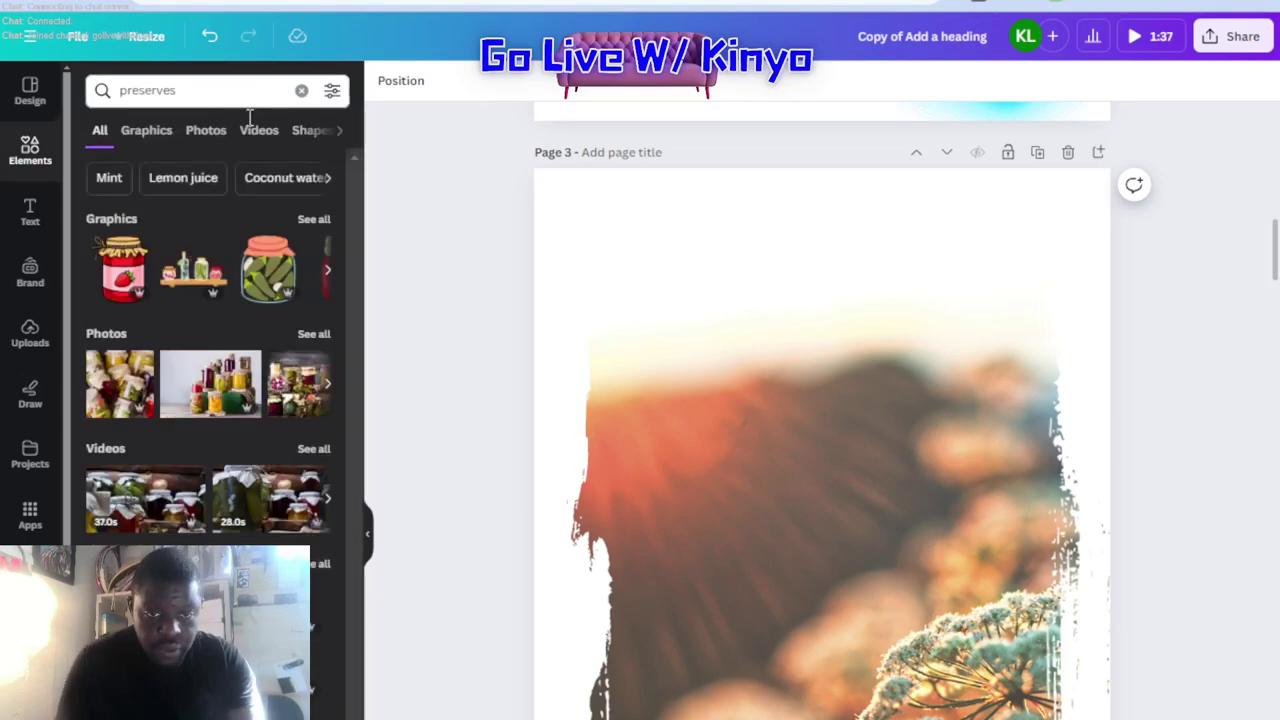
pyautogui.click(311, 340)
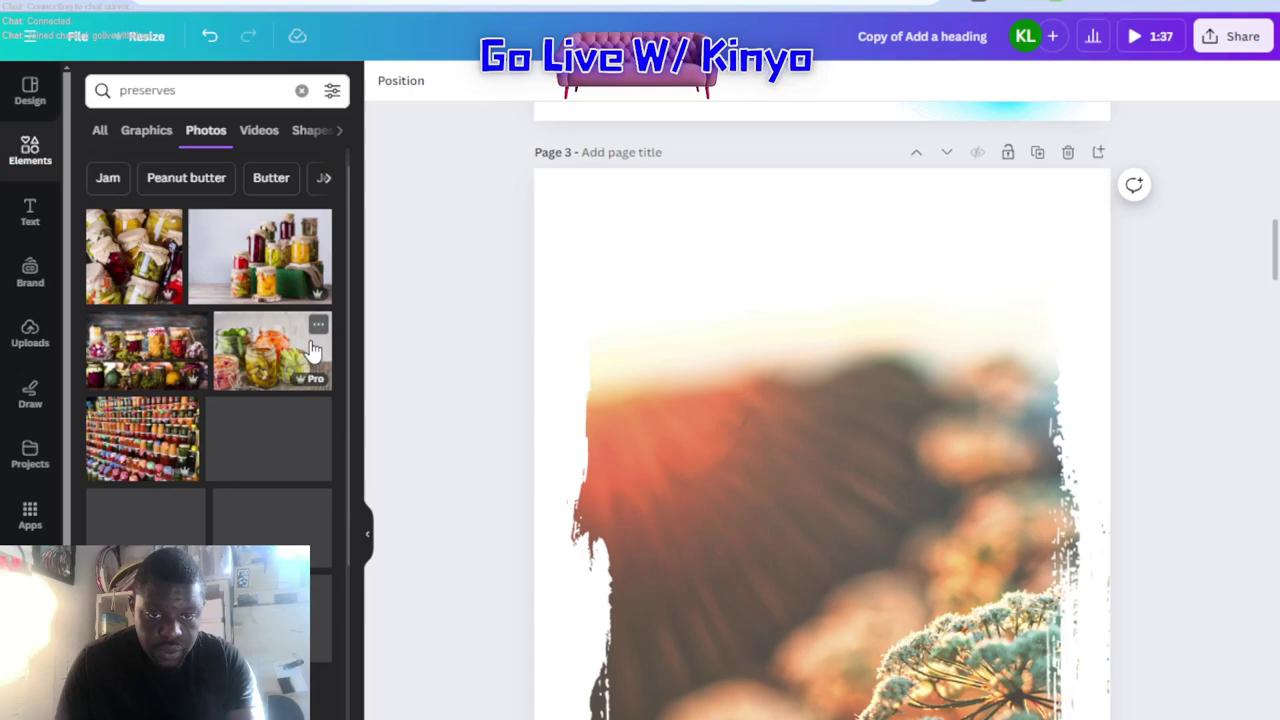
pyautogui.scroll(-5, 258, 432)
pyautogui.scroll(-2, 258, 435)
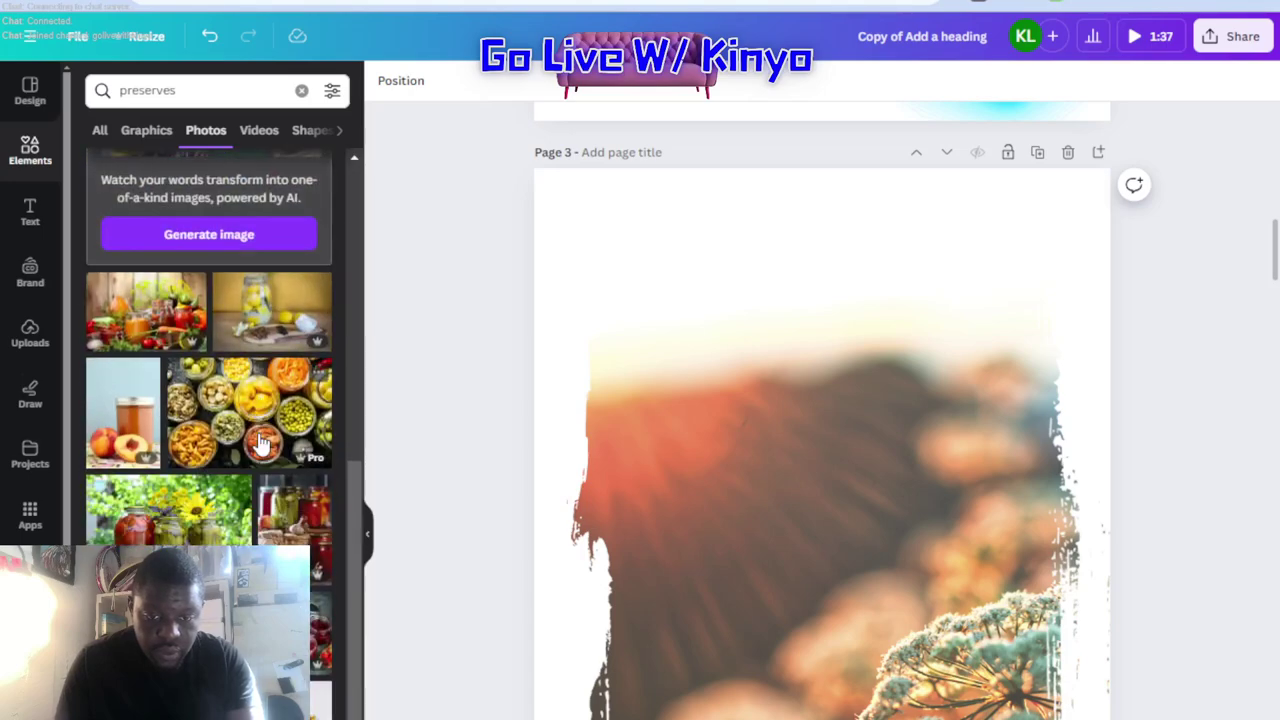
# - Replace the search term with 'cheese' to list cheese photos
pyautogui.click(223, 100)
pyautogui.doubleClick(222, 95)
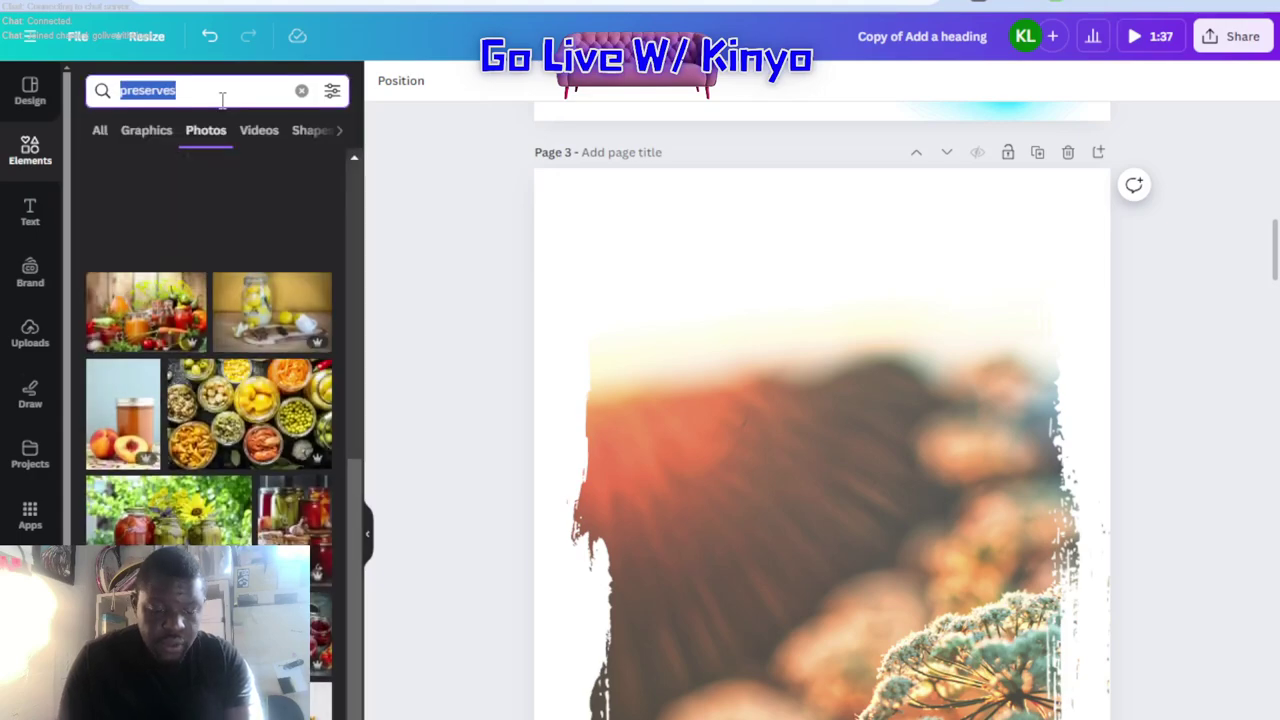
pyautogui.write('cheese')
pyautogui.press('Return')
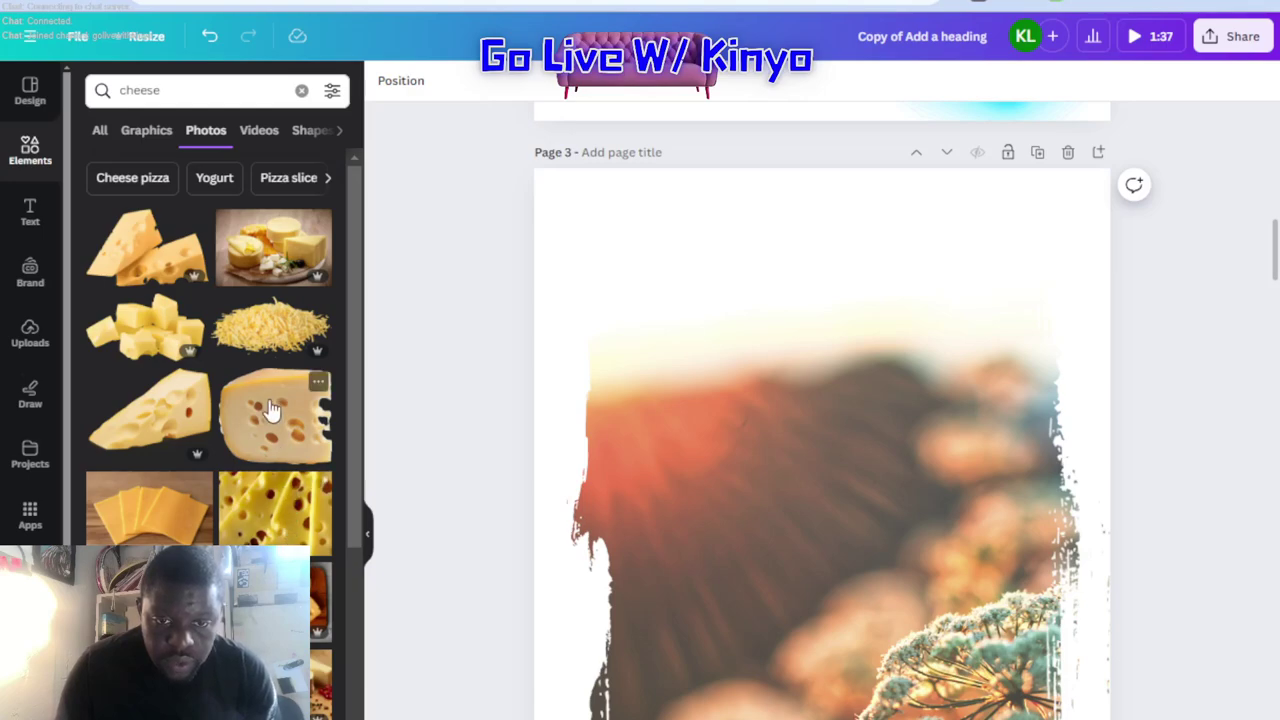
# - Add the Swiss cheese photo to page 3, shrink it and move it down and right
pyautogui.click(277, 440)
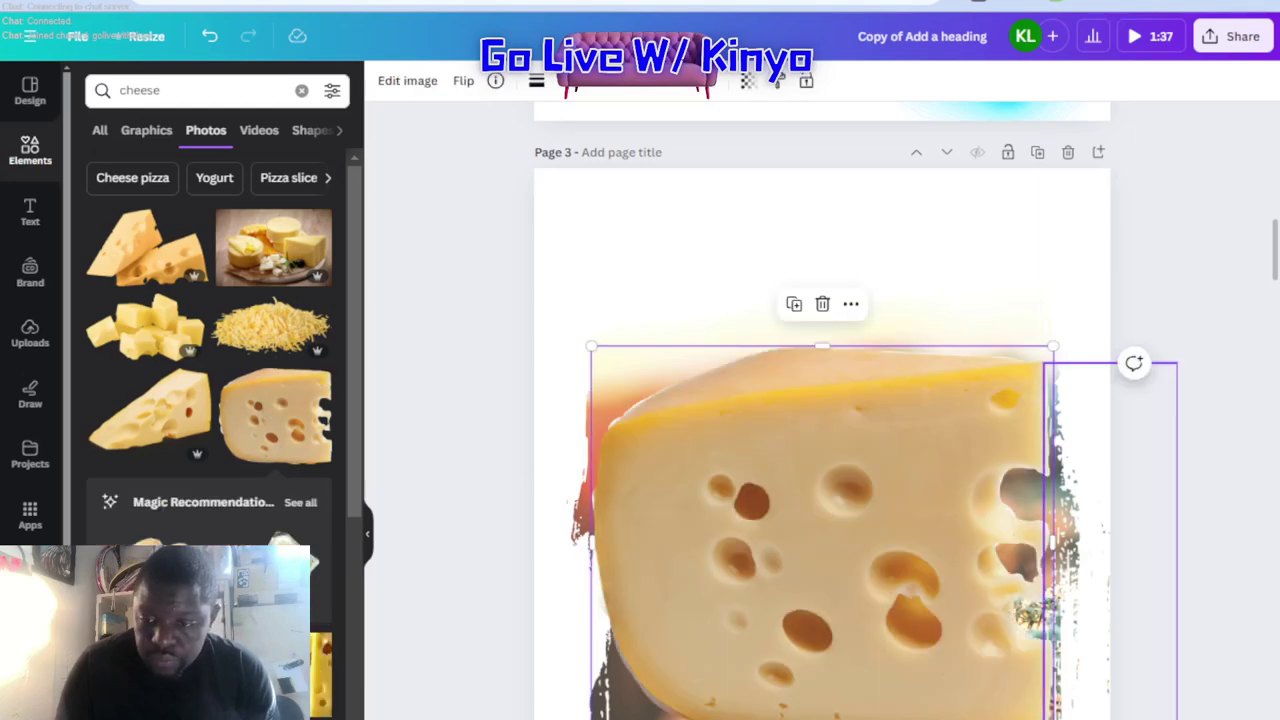
pyautogui.rightClick(890, 630)
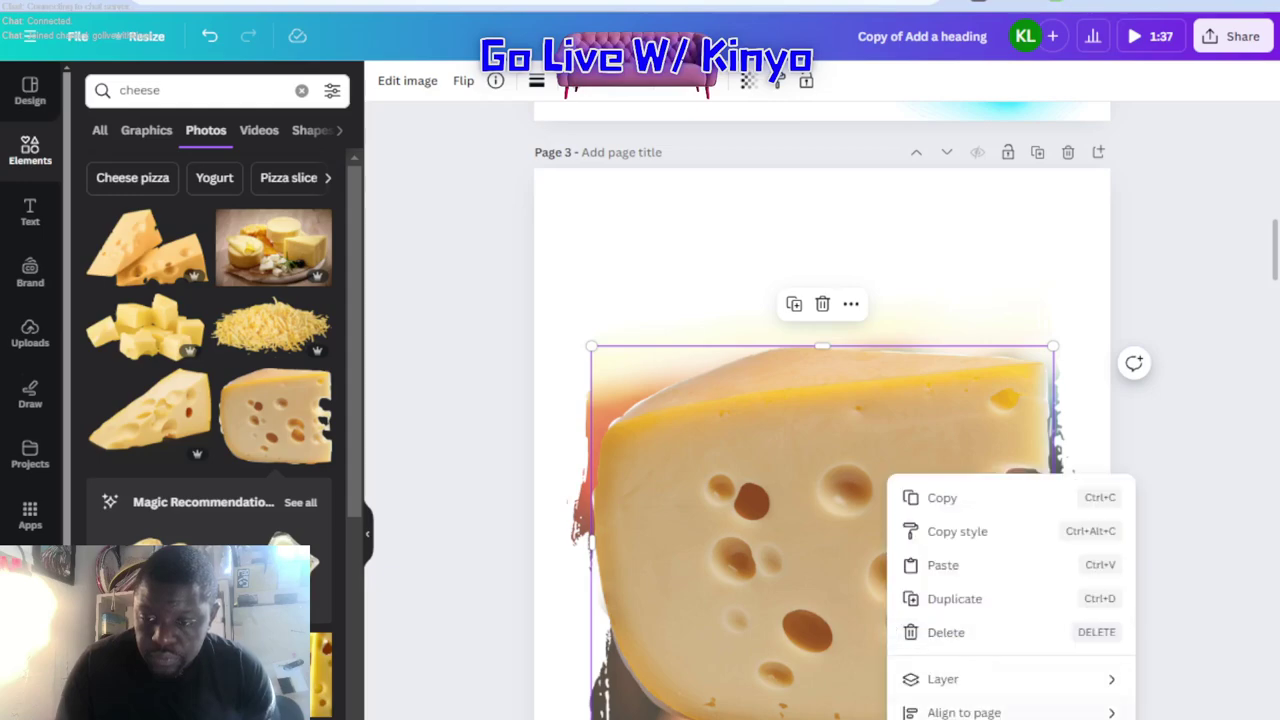
pyautogui.press('Escape')
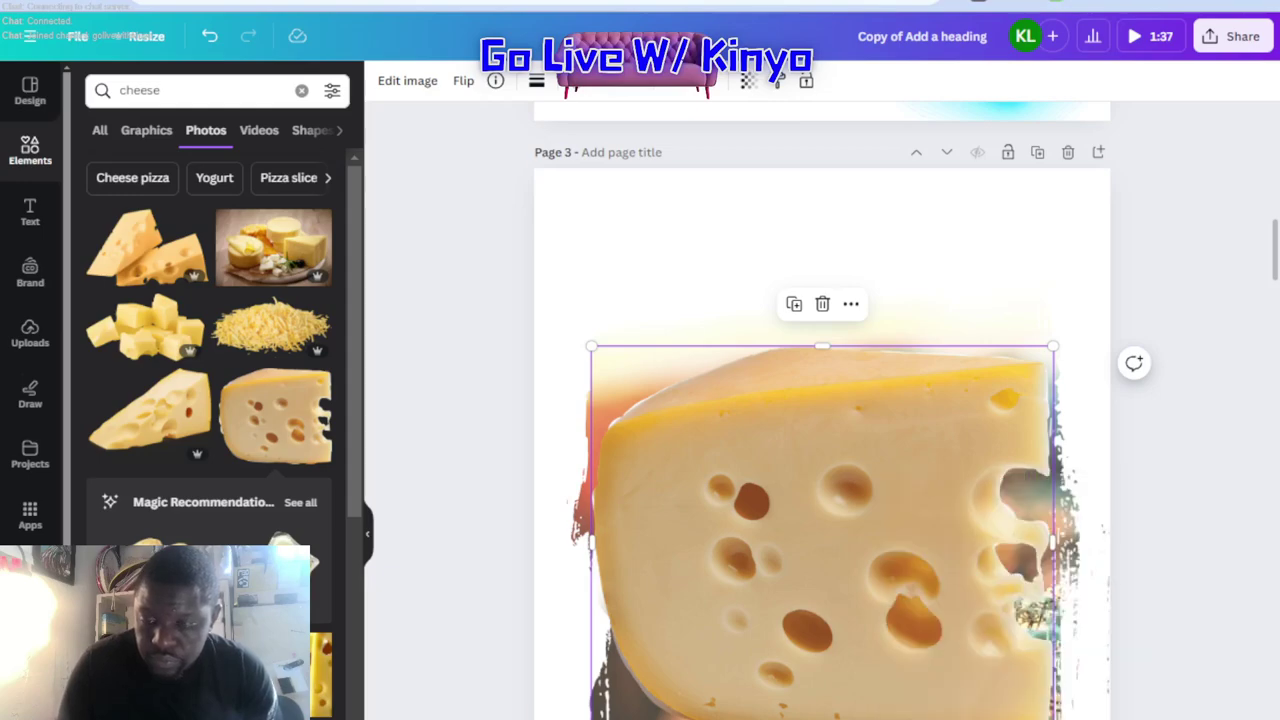
pyautogui.moveTo(1052, 716); pyautogui.dragTo(796, 580)
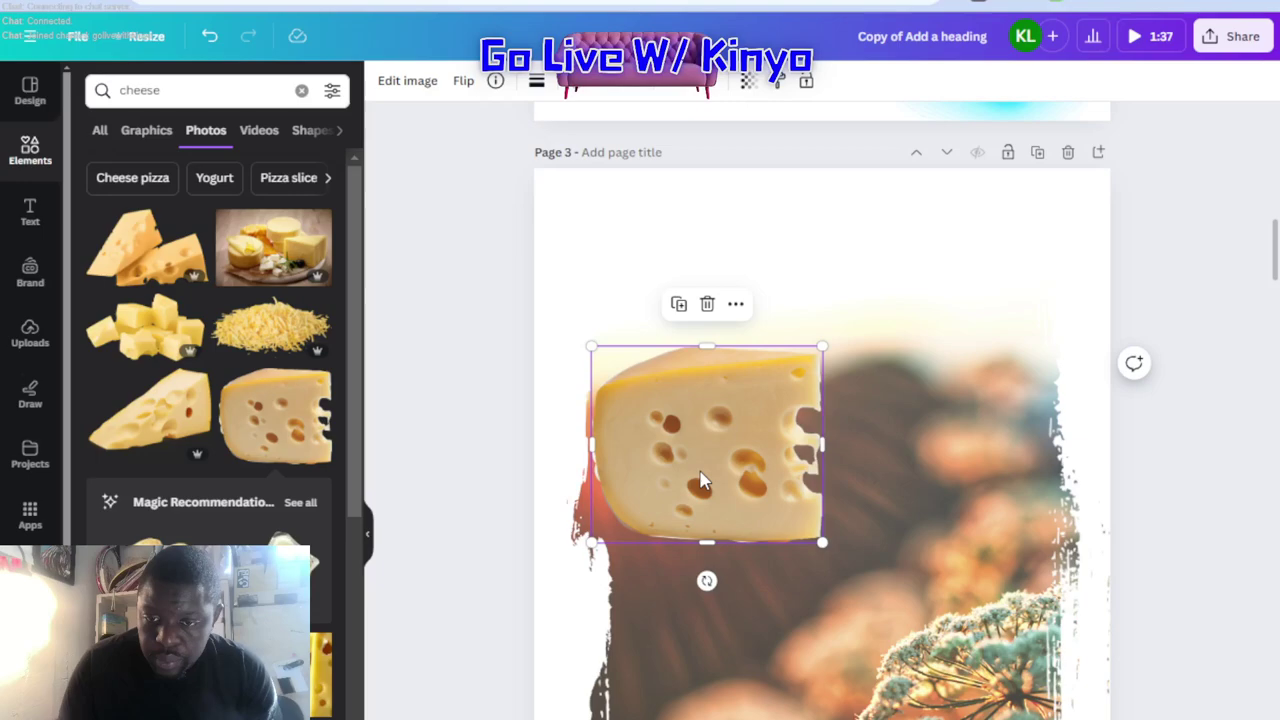
pyautogui.moveTo(700, 480); pyautogui.dragTo(721, 556)
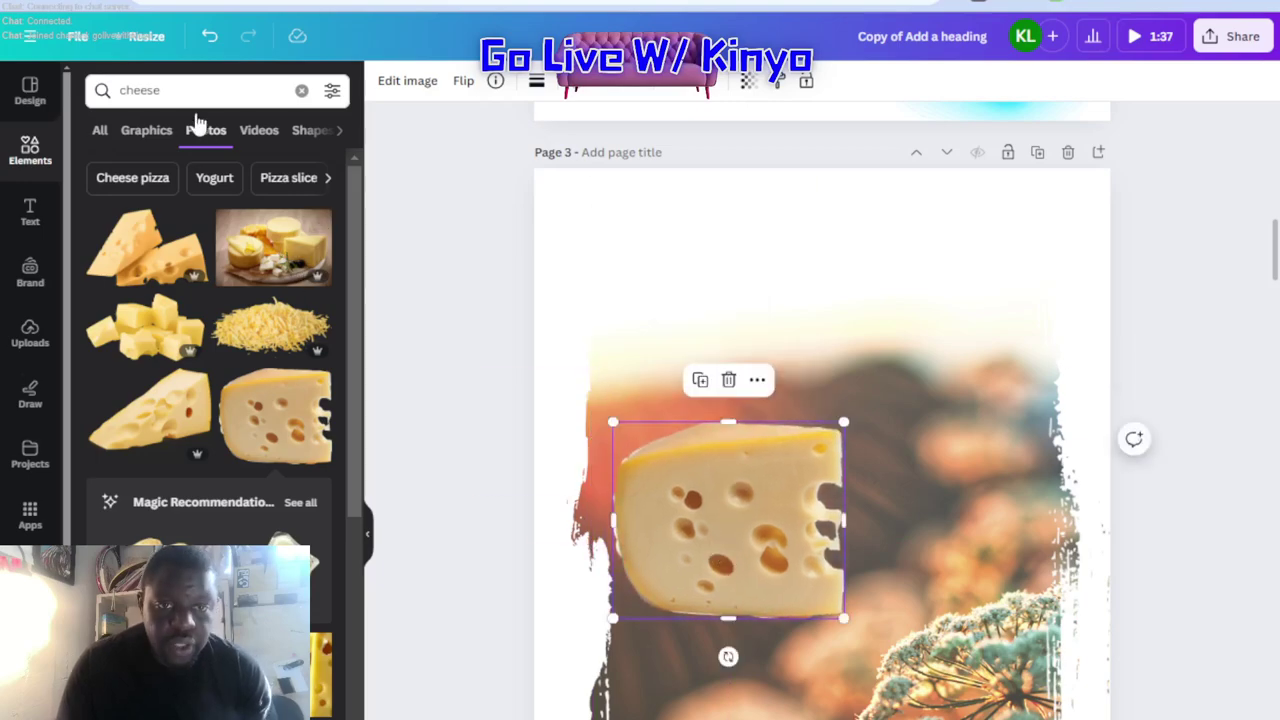
# - Change the element search to 'tea' and browse the results
pyautogui.click(183, 89)
pyautogui.doubleClick(184, 90)
pyautogui.write('tea')
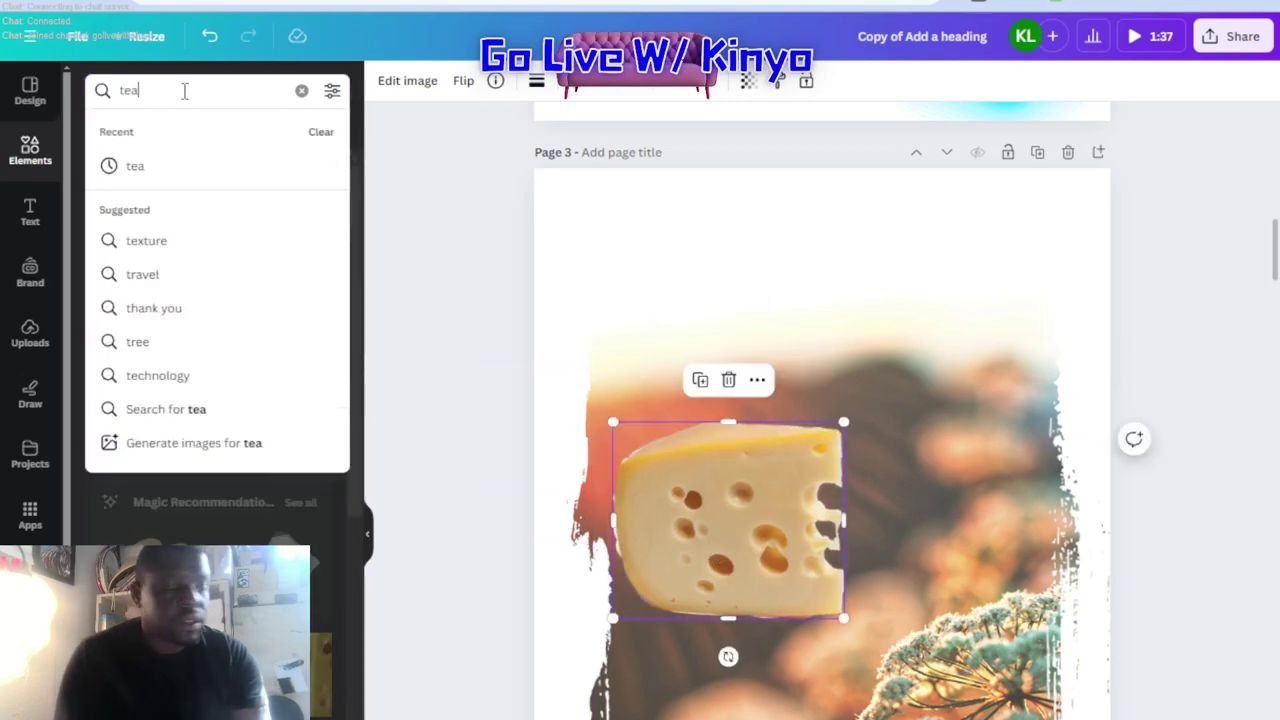
pyautogui.press('Return')
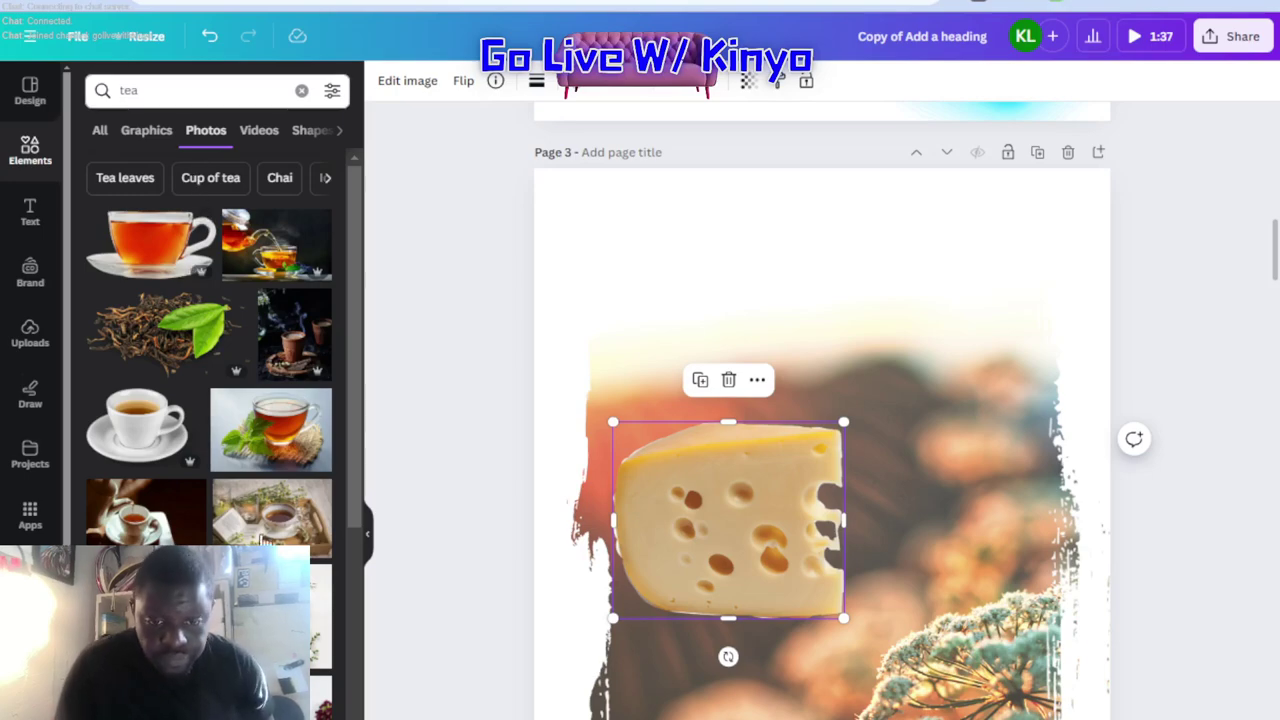
pyautogui.scroll(-3, 290, 500)
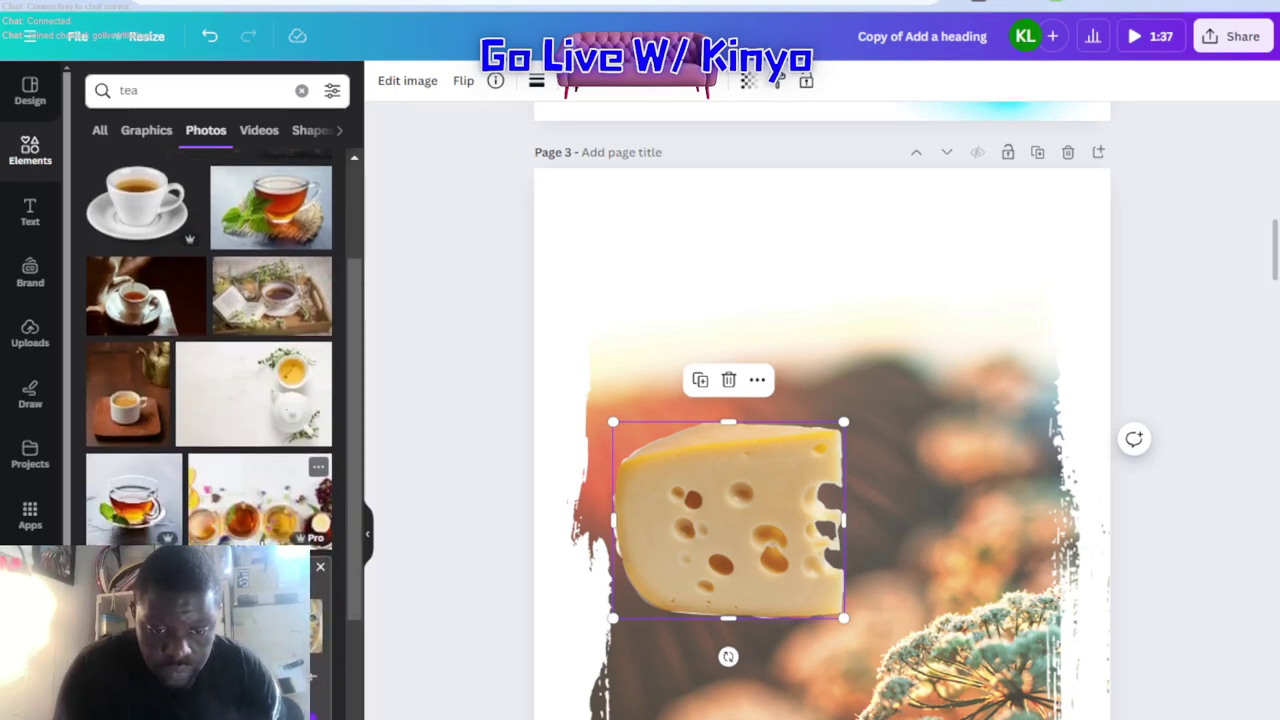
pyautogui.scroll(5, 318, 490)
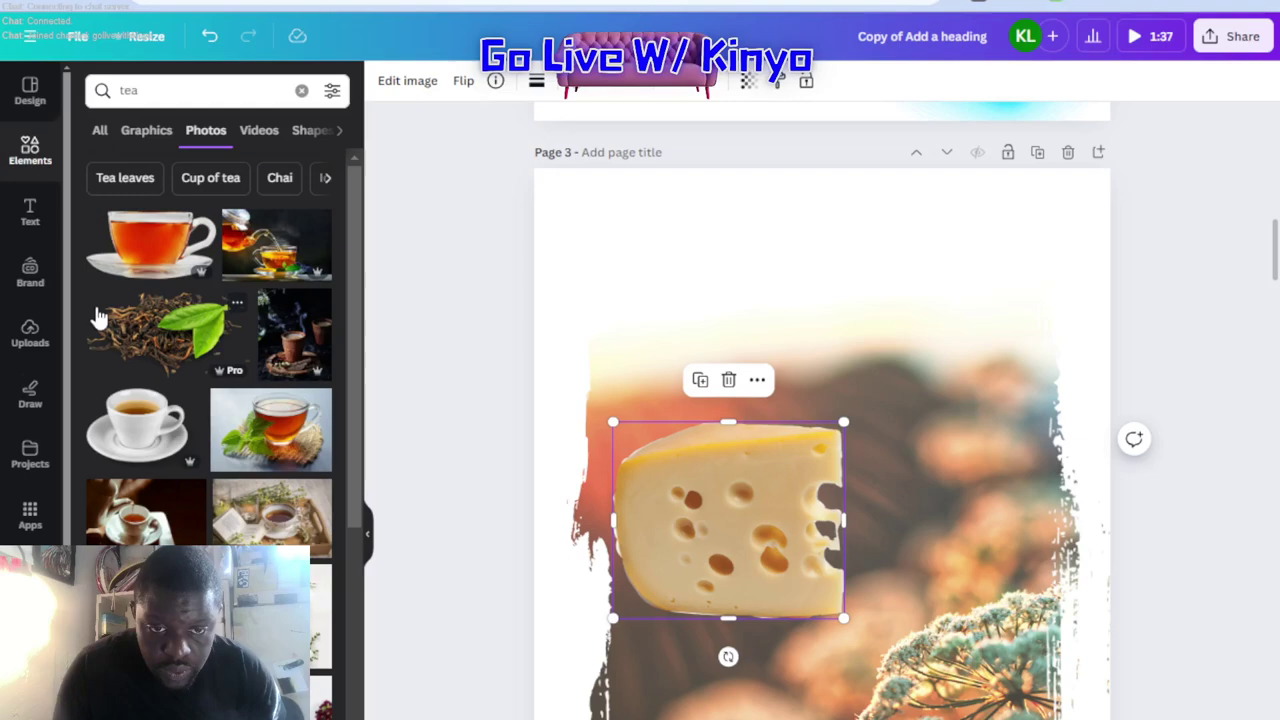
pyautogui.scroll(-5, 180, 430)
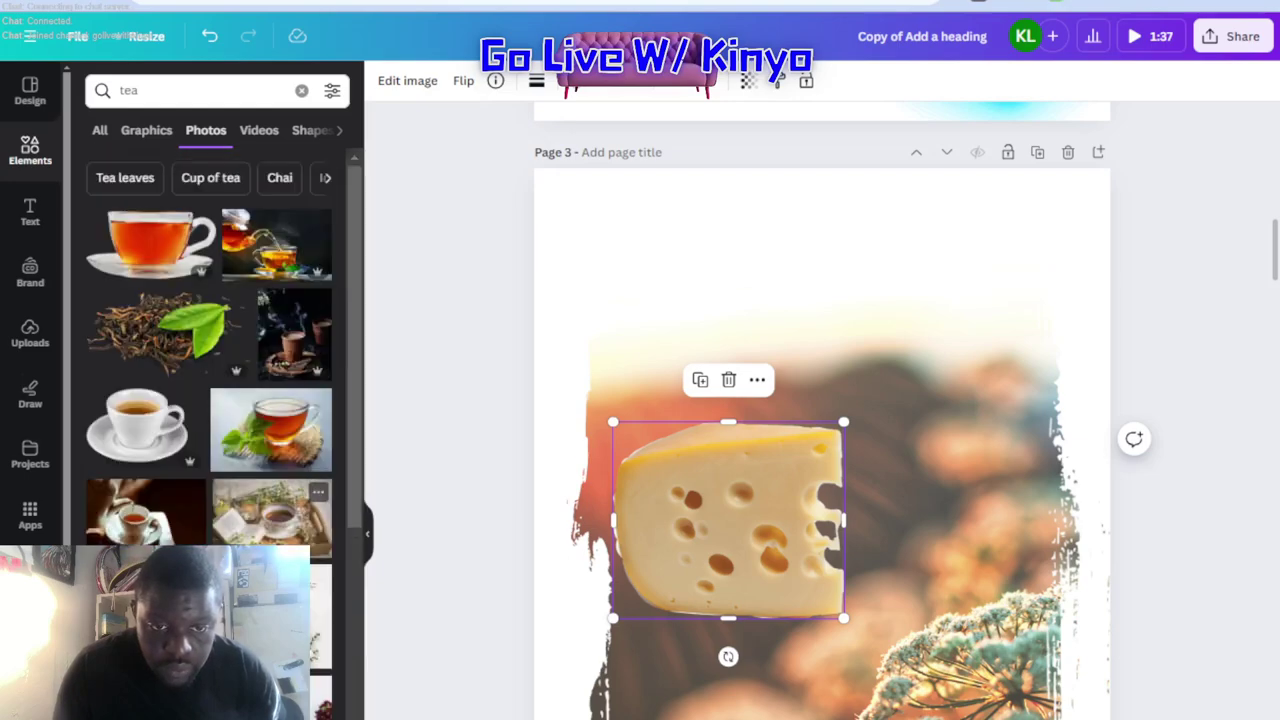
pyautogui.scroll(-3, 275, 345)
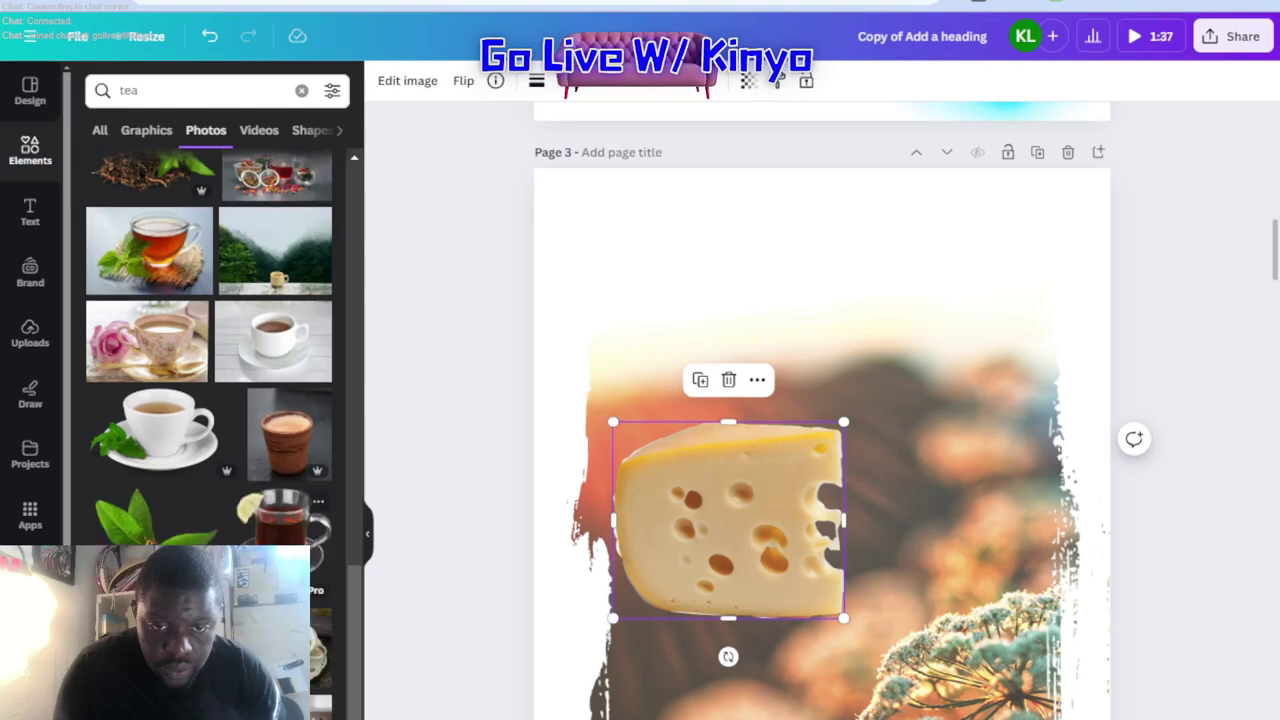
pyautogui.scroll(-5, 147, 447)
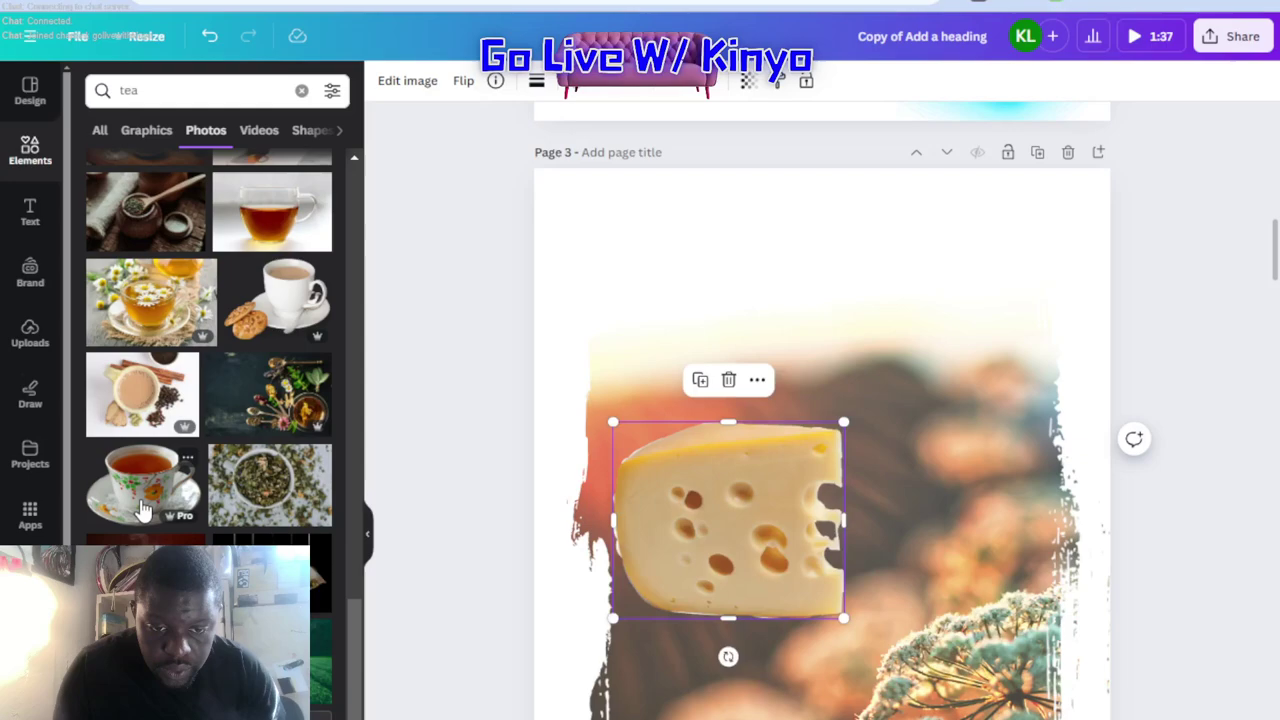
# - Add the floral teacup photo, resize it and place it just below the cheese
pyautogui.click(143, 485)
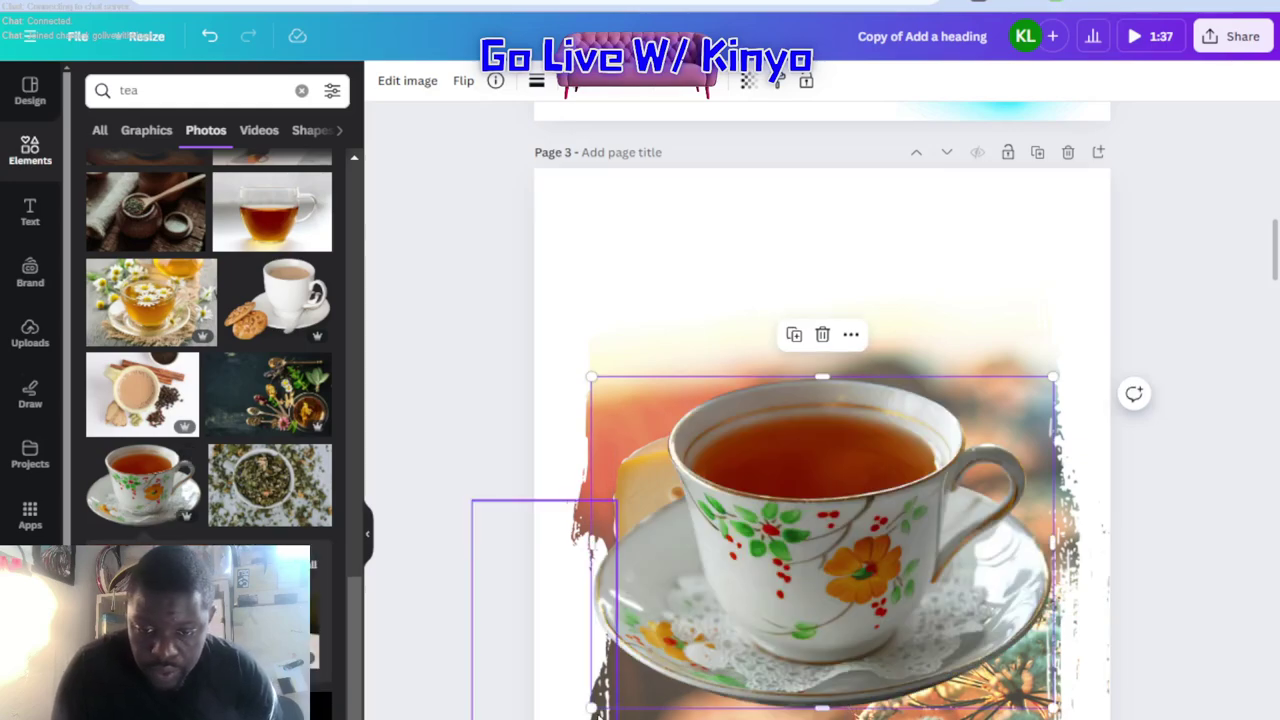
pyautogui.moveTo(590, 707); pyautogui.dragTo(822, 543)
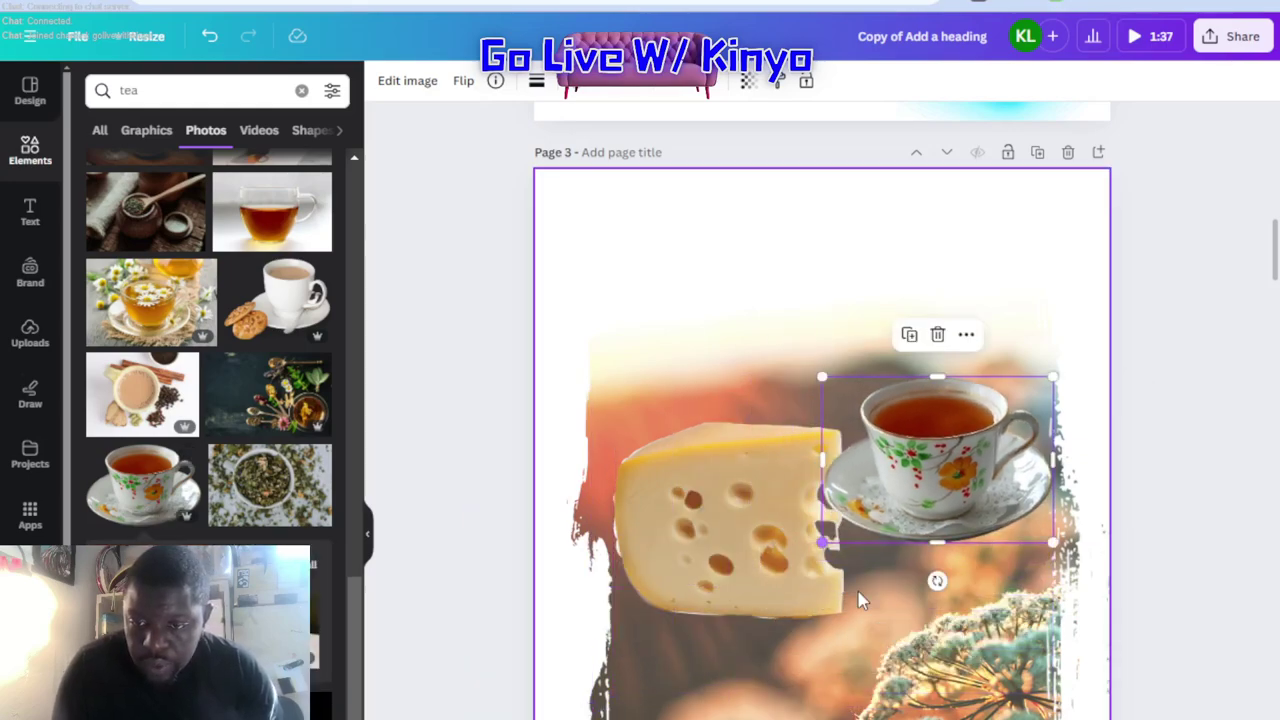
pyautogui.moveTo(940, 485)
pyautogui.mouseDown()
pyautogui.moveTo(911, 625)
pyautogui.moveTo(819, 683)
pyautogui.mouseUp()
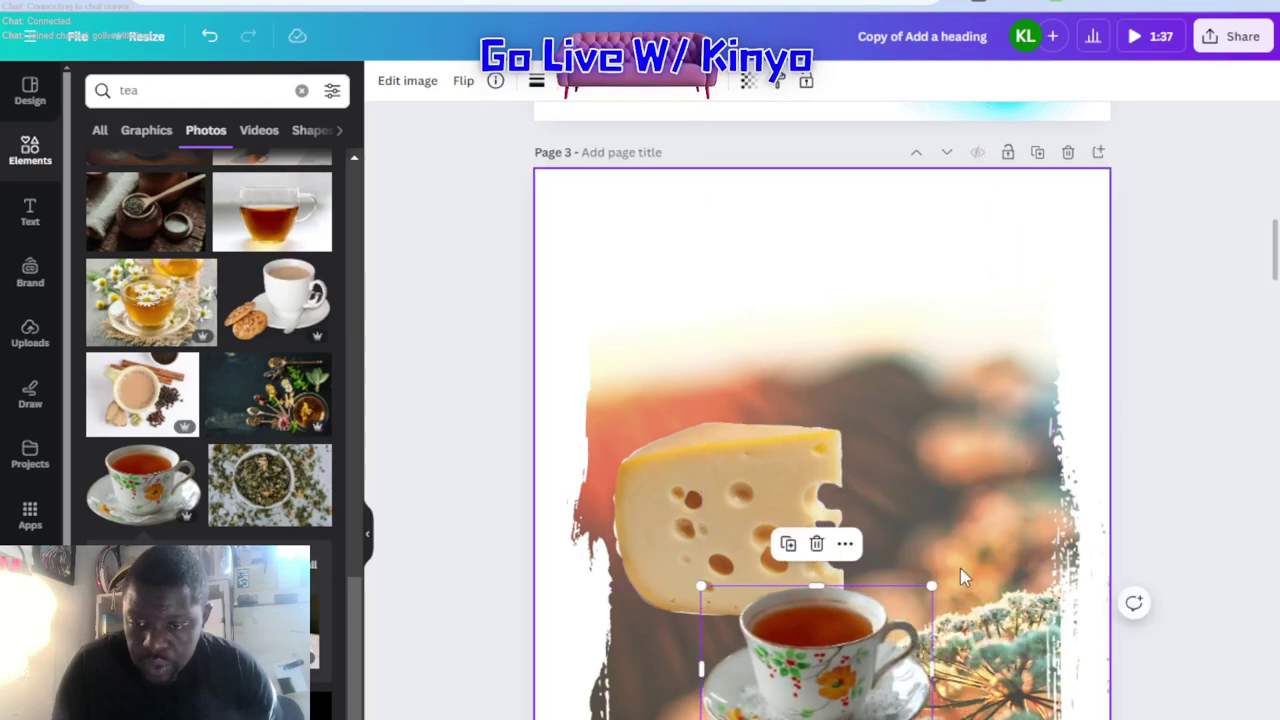
pyautogui.moveTo(926, 590); pyautogui.dragTo(938, 580)
# - Search for 'loaf', add the crusty bread loaf photo and move it above the cheese
pyautogui.click(150, 80)
pyautogui.doubleClick(152, 90)
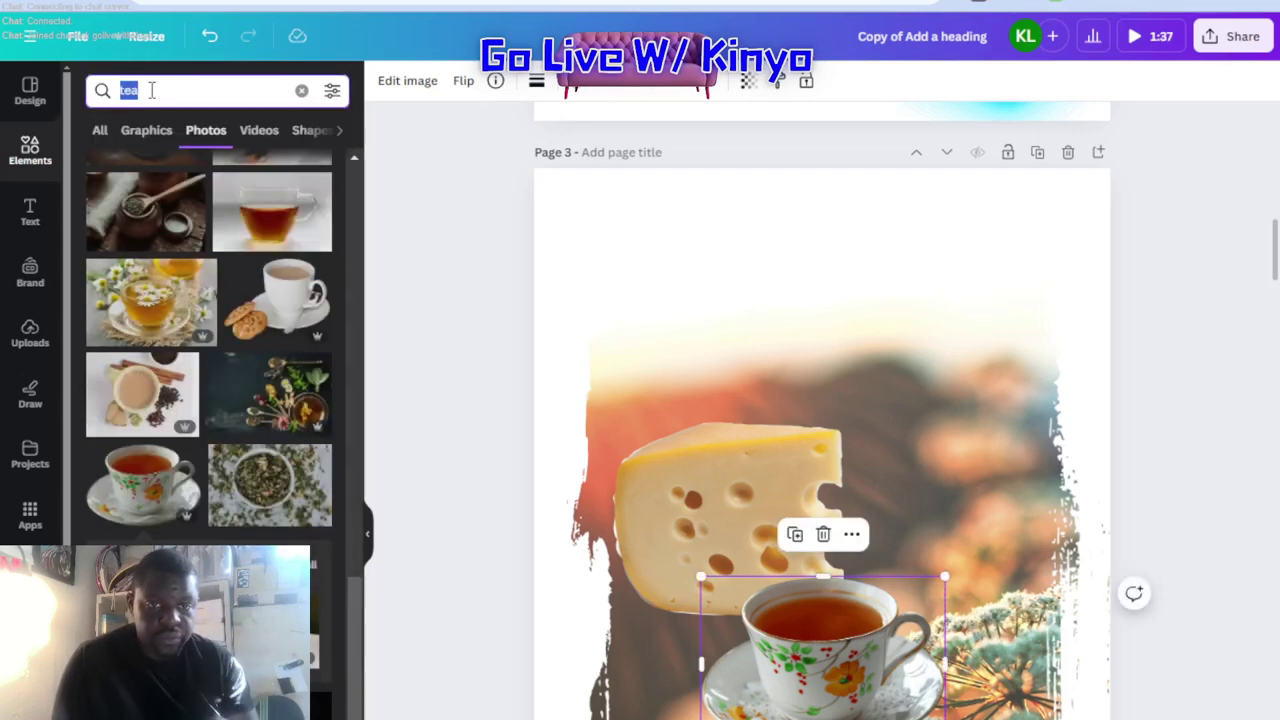
pyautogui.write('loaf')
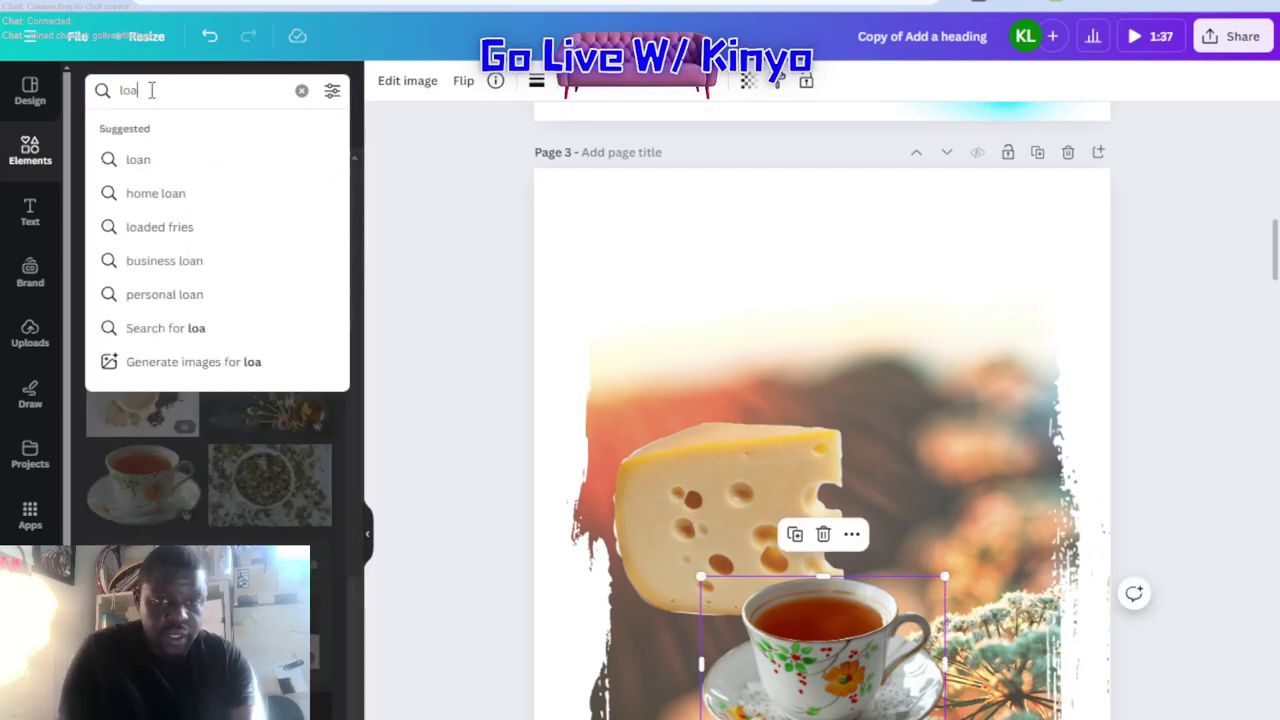
pyautogui.press('Return')
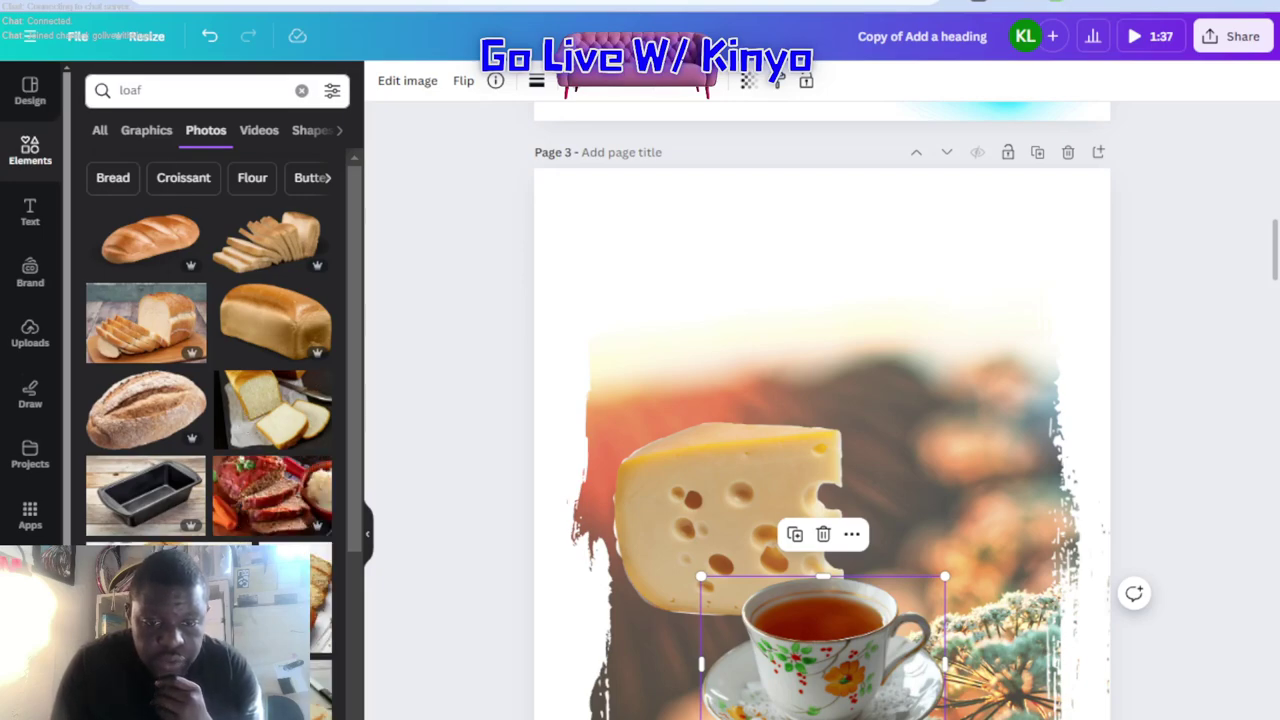
pyautogui.click(148, 236)
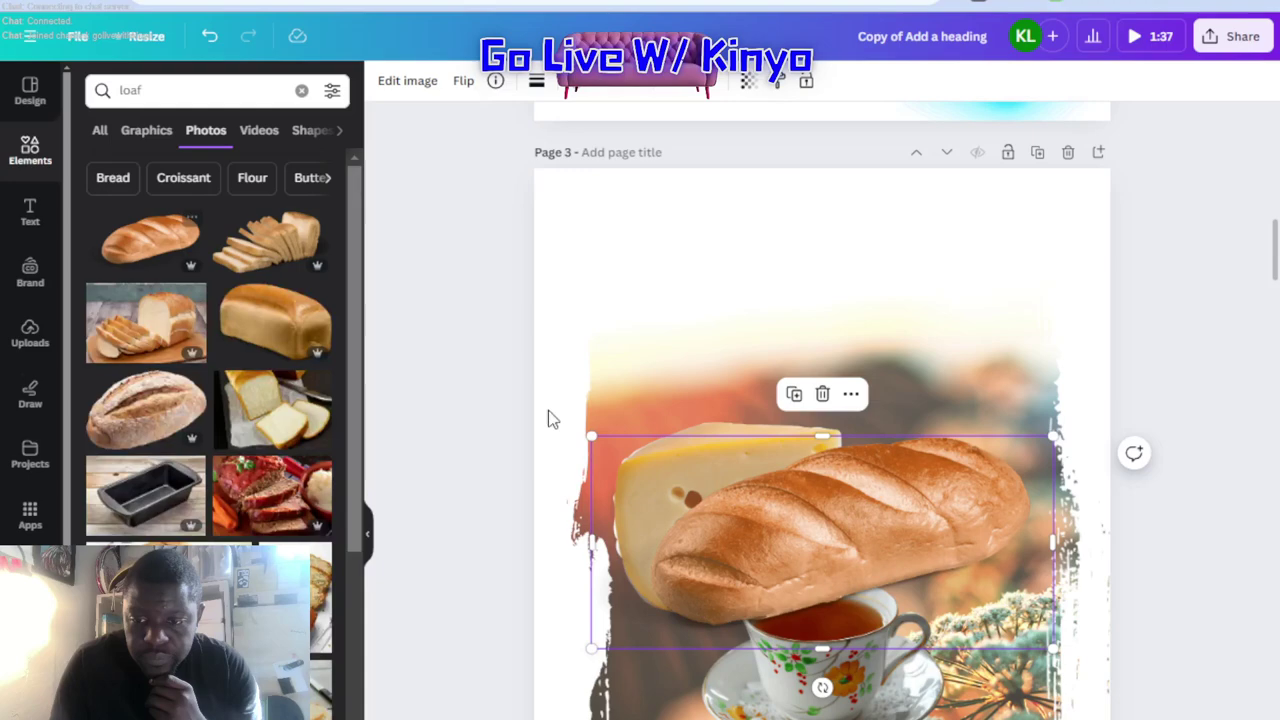
pyautogui.moveTo(800, 505)
pyautogui.mouseDown()
pyautogui.moveTo(797, 365)
pyautogui.moveTo(824, 288)
pyautogui.mouseUp()
# - Send the bread to back then forward over the background, and lower it onto the cheese
pyautogui.click(676, 90)
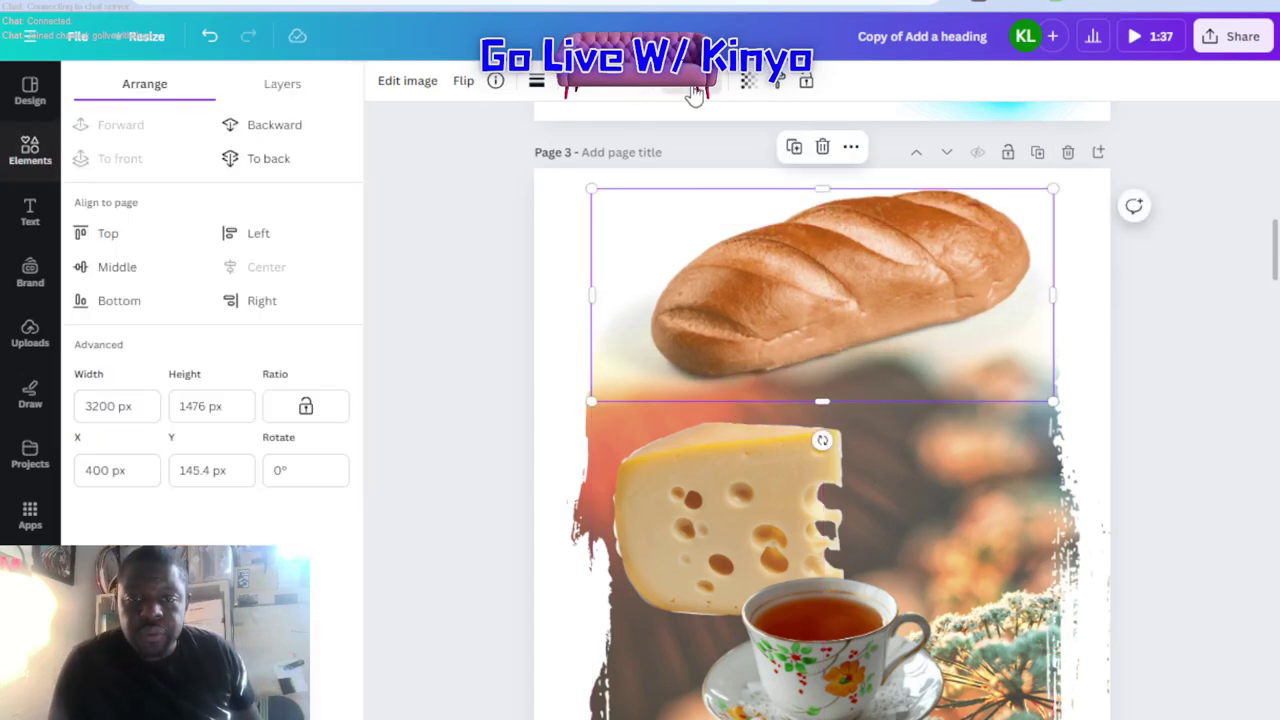
pyautogui.click(244, 160)
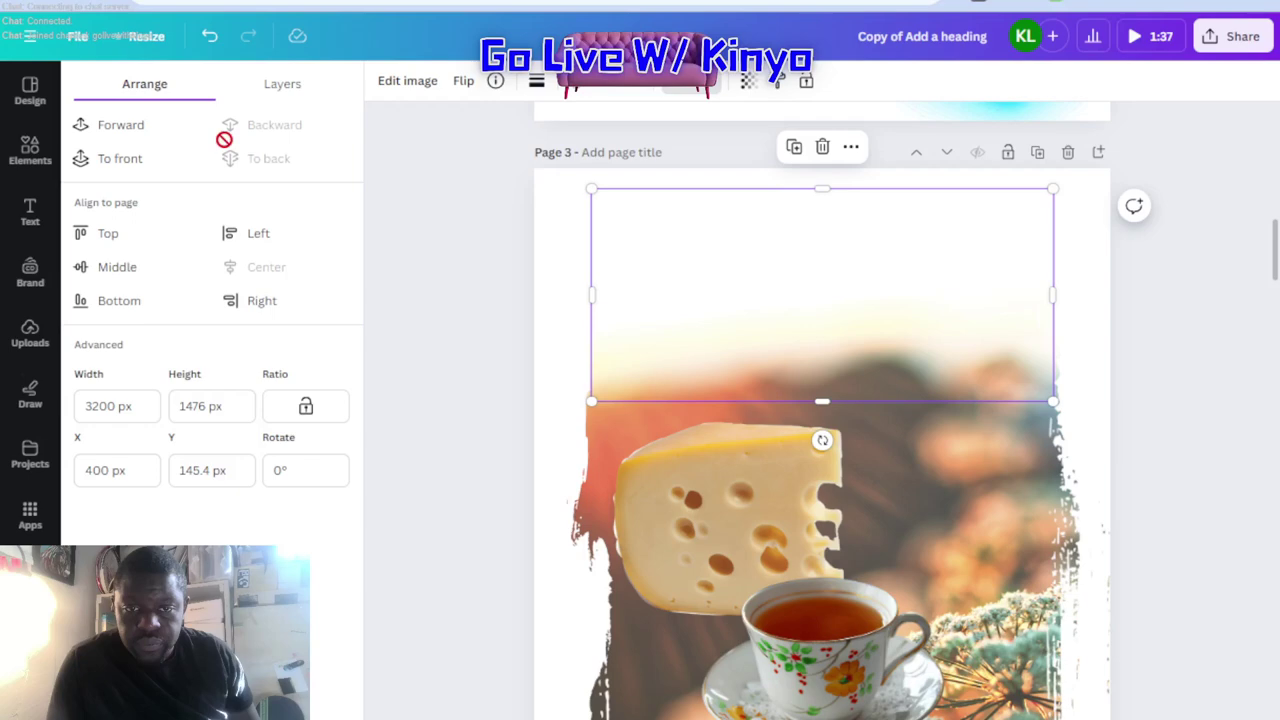
pyautogui.click(122, 127)
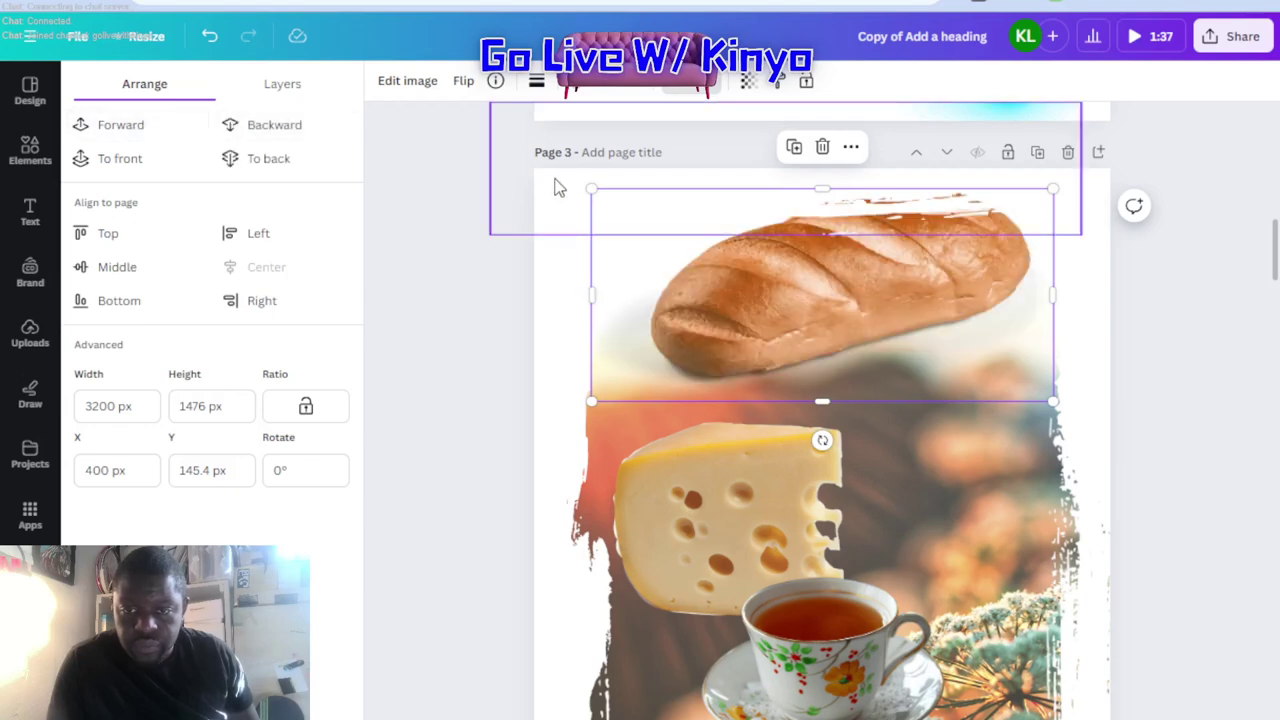
pyautogui.click(1231, 366)
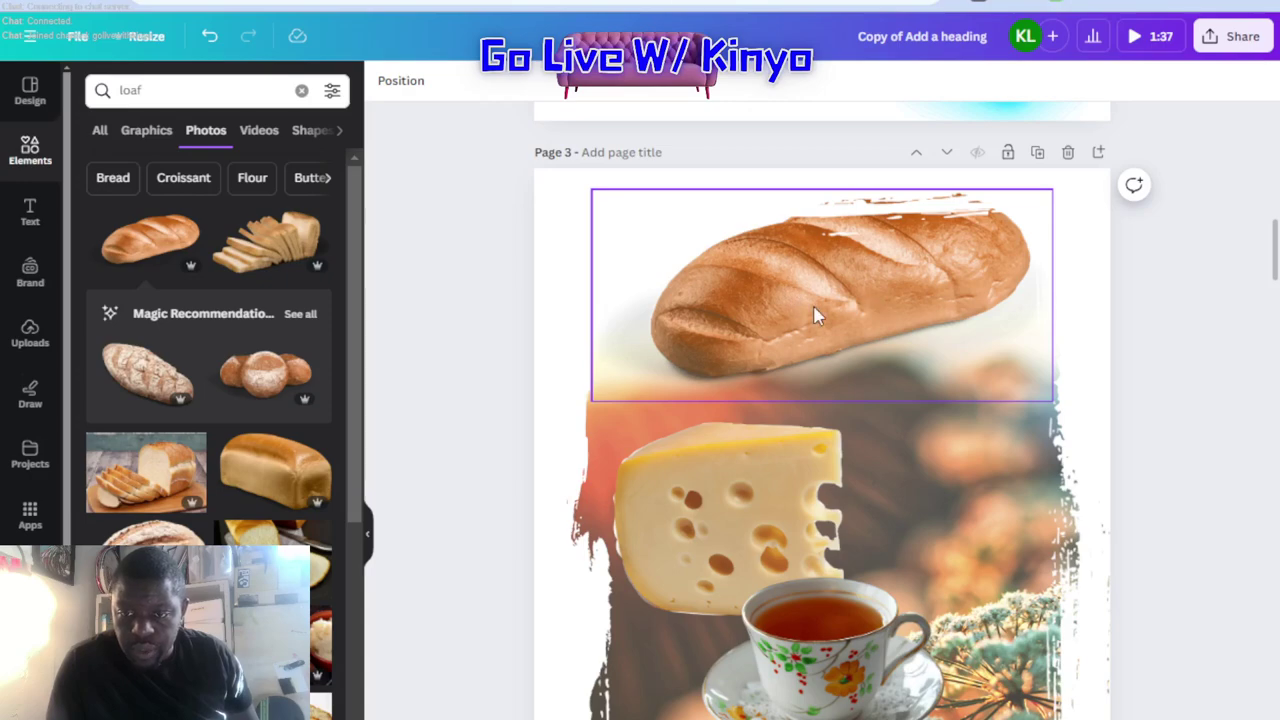
pyautogui.moveTo(815, 315)
pyautogui.mouseDown()
pyautogui.moveTo(828, 393)
pyautogui.moveTo(814, 400)
pyautogui.mouseUp()
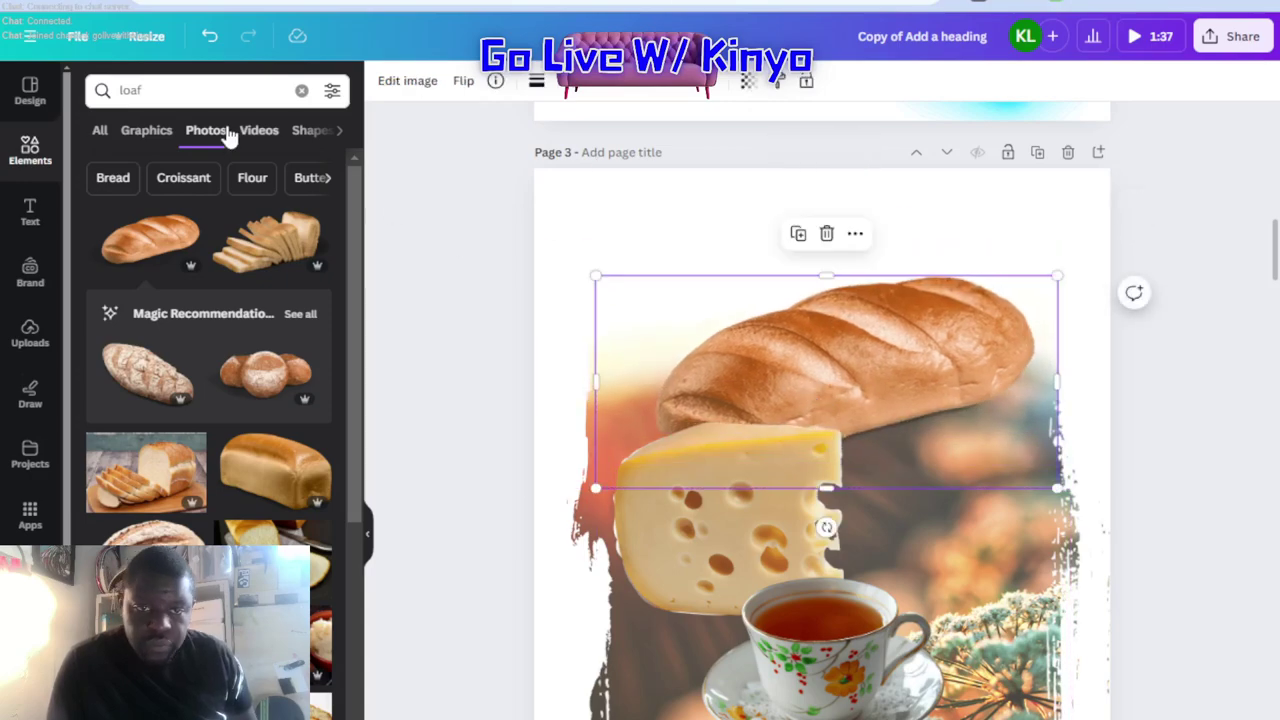
pyautogui.click(193, 92)
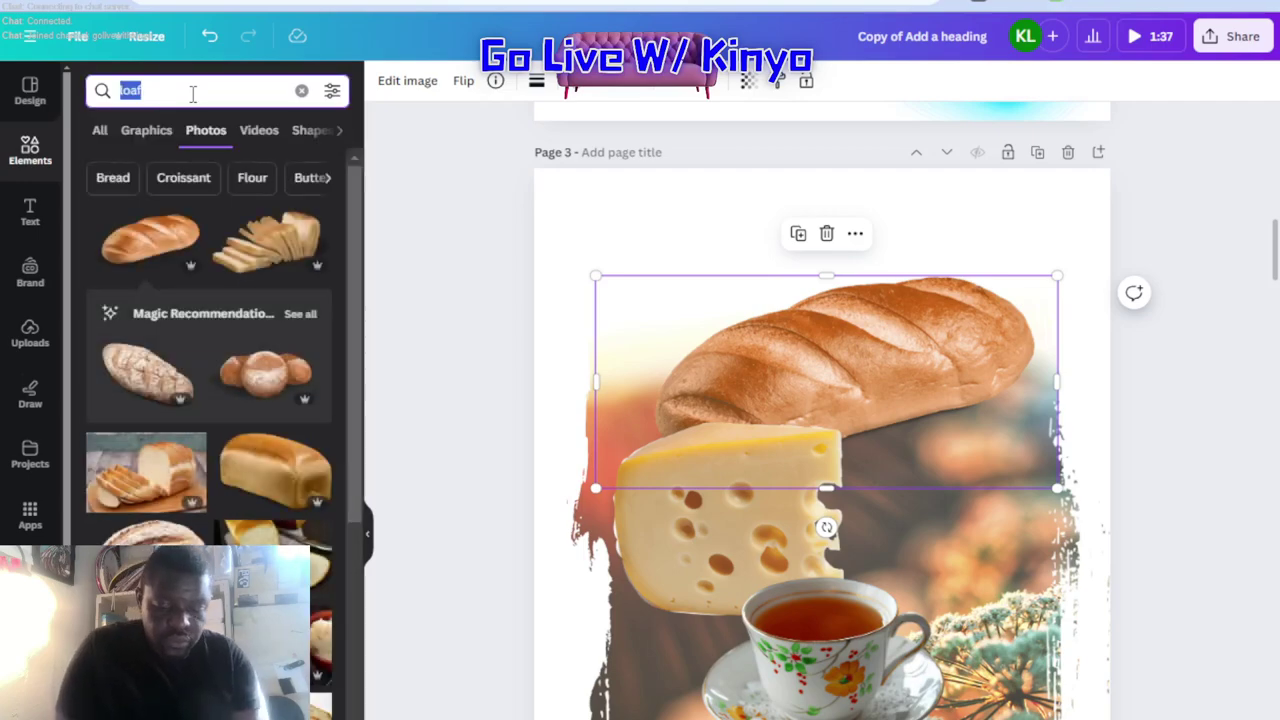
pyautogui.moveTo(528, 708); pyautogui.dragTo(471, 500)
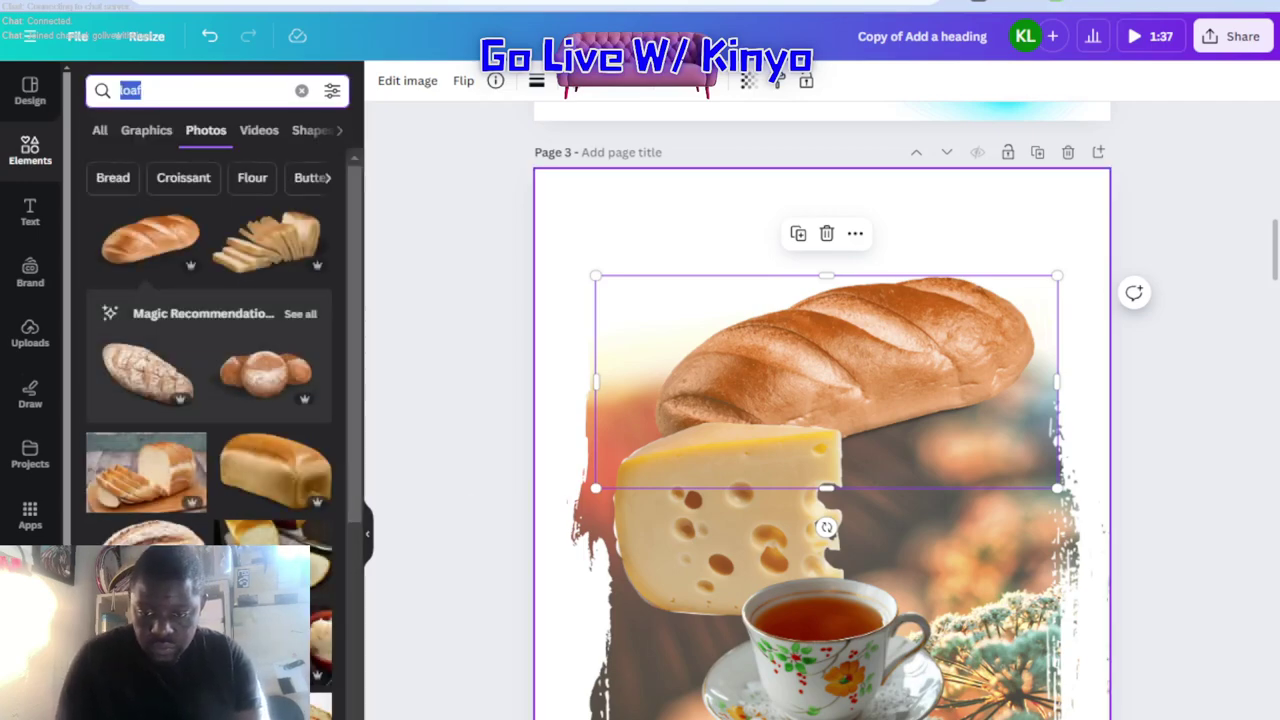
# - Browse the background photo's Edit image Adjust settings and full Filters list
pyautogui.click(406, 88)
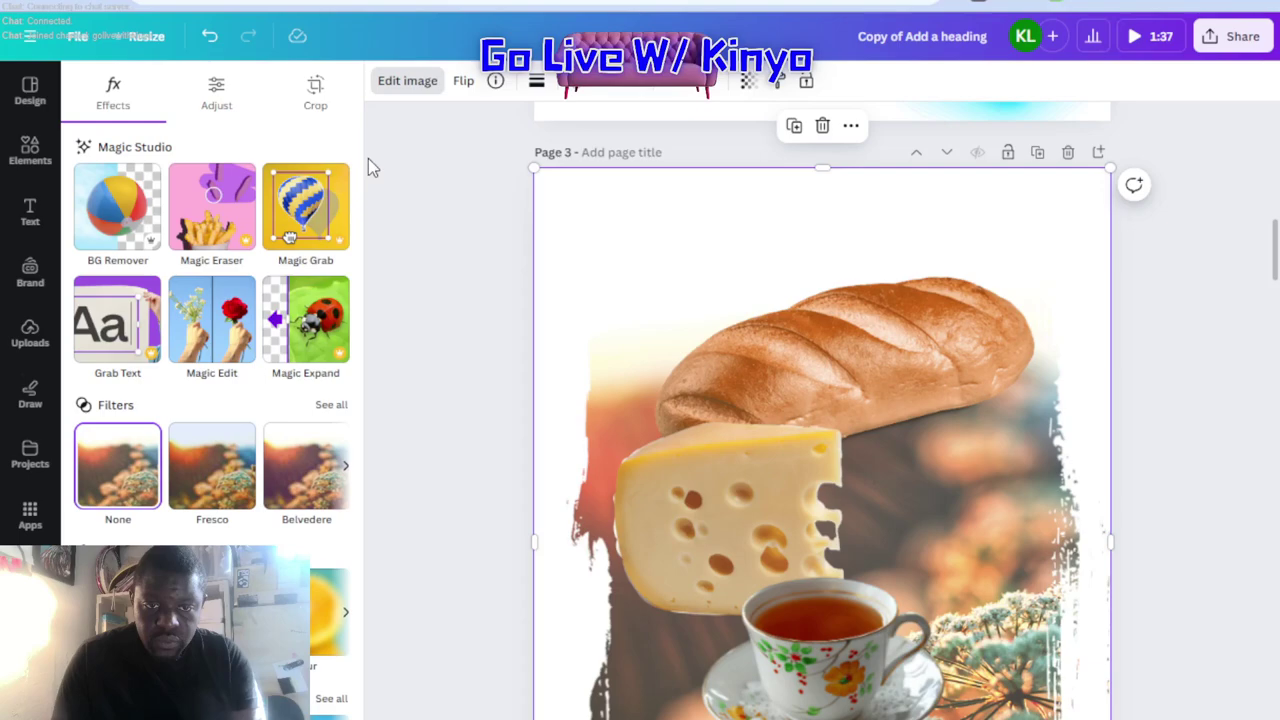
pyautogui.click(215, 104)
pyautogui.click(122, 100)
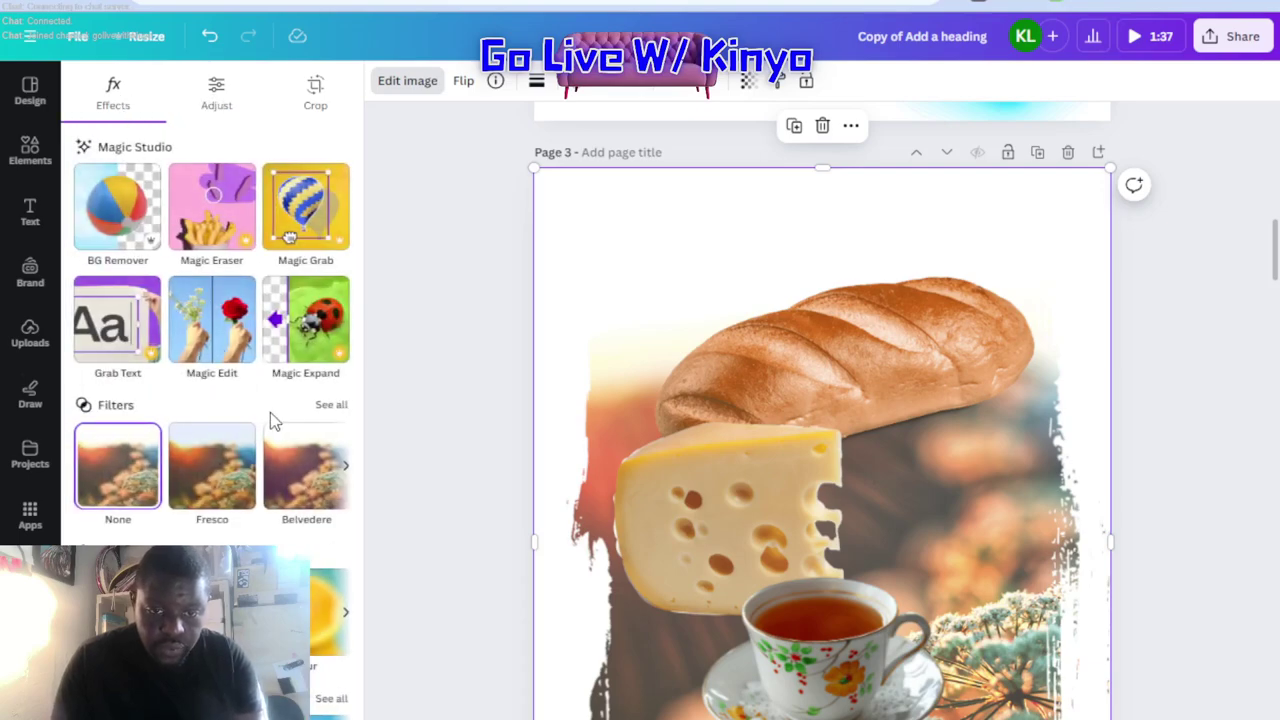
pyautogui.click(339, 416)
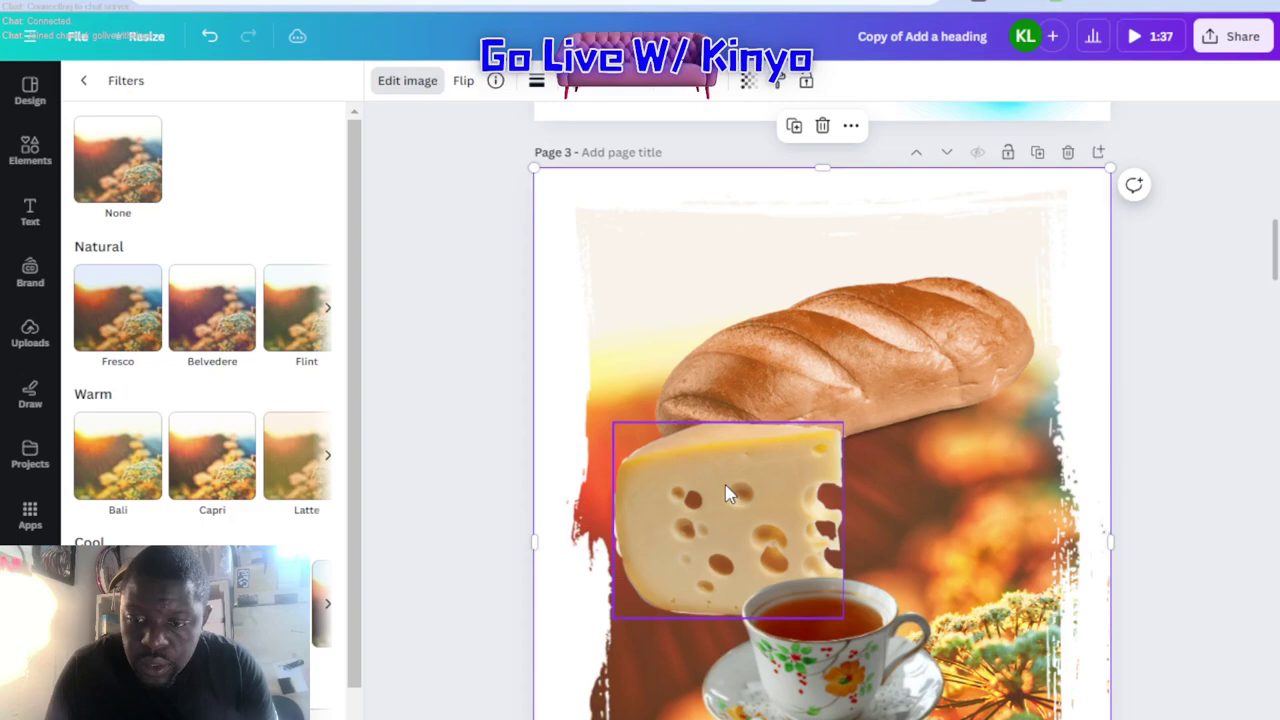
# - Move the teacup, cheese and bread lower, tucking the loaf behind the cheese
pyautogui.moveTo(857, 686); pyautogui.dragTo(900, 695)
pyautogui.moveTo(730, 538); pyautogui.dragTo(735, 653)
pyautogui.click(917, 337)
pyautogui.moveTo(917, 337)
pyautogui.mouseDown()
pyautogui.moveTo(894, 340)
pyautogui.moveTo(920, 484)
pyautogui.moveTo(910, 492)
pyautogui.mouseUp()
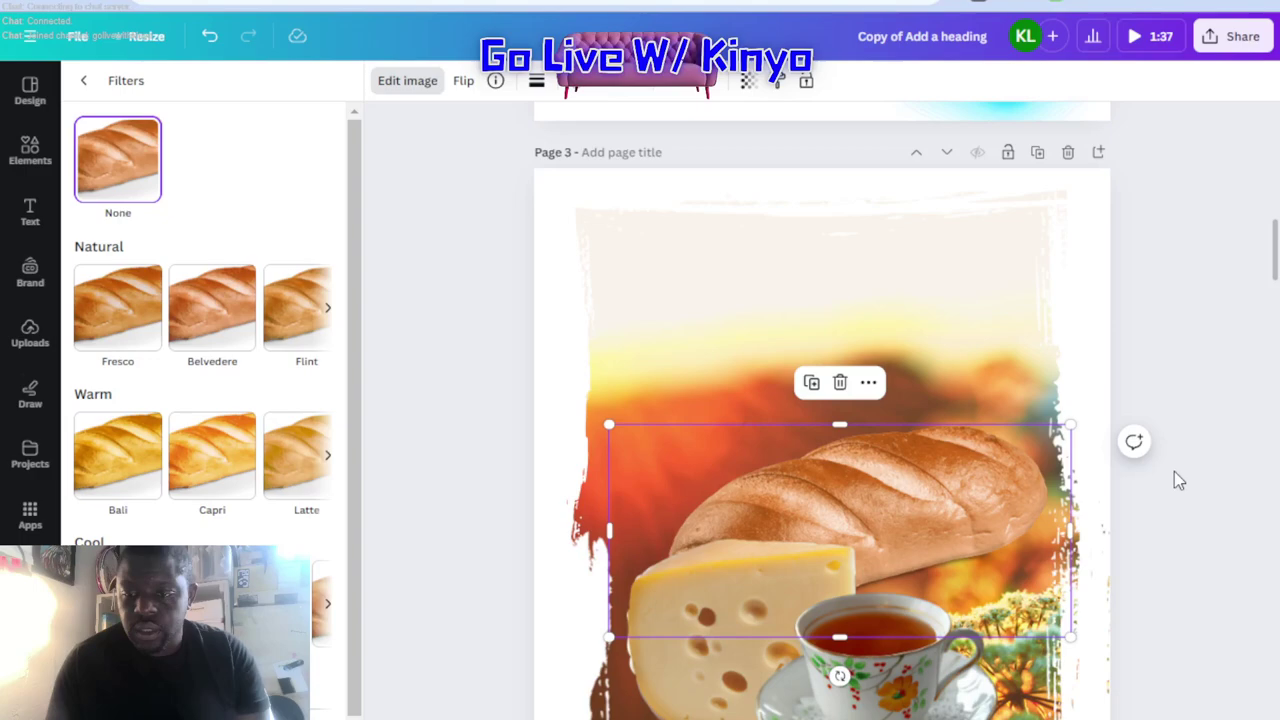
pyautogui.press('Escape')
# - Replace the 'loaf' search with 'rasperry' and look over the results
pyautogui.click(1153, 489)
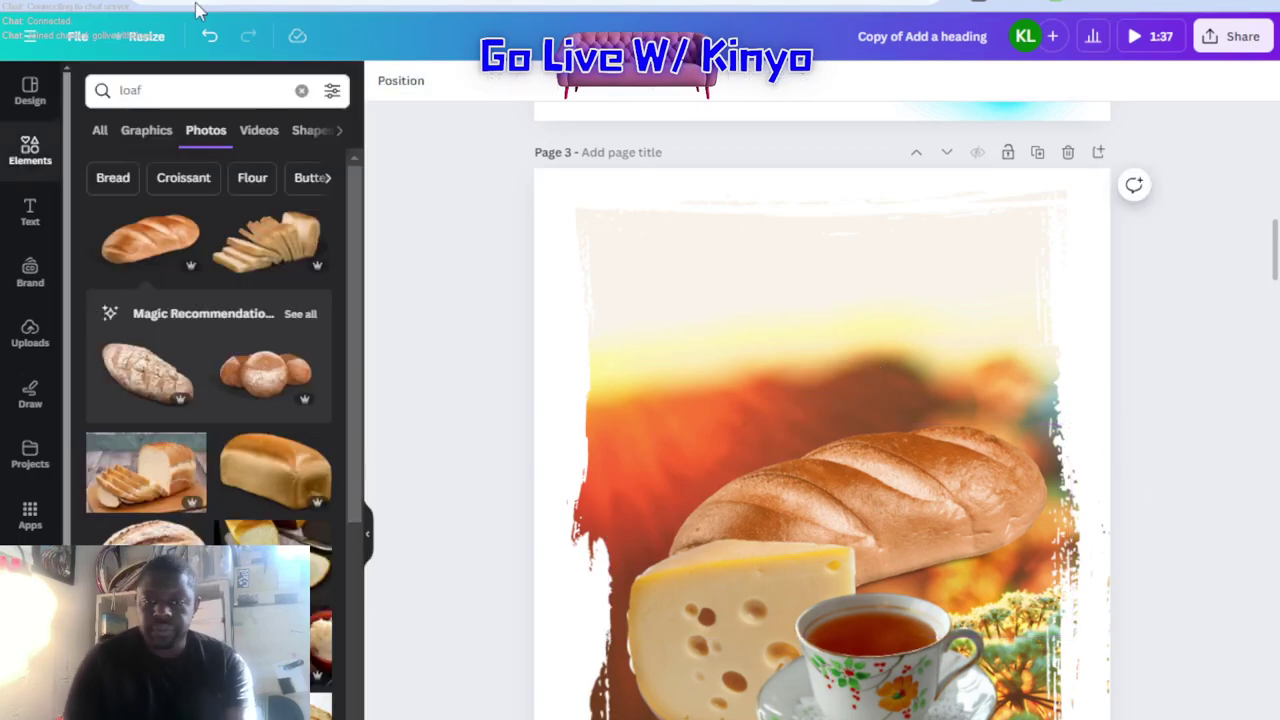
pyautogui.doubleClick(157, 88)
pyautogui.press('BackSpace')
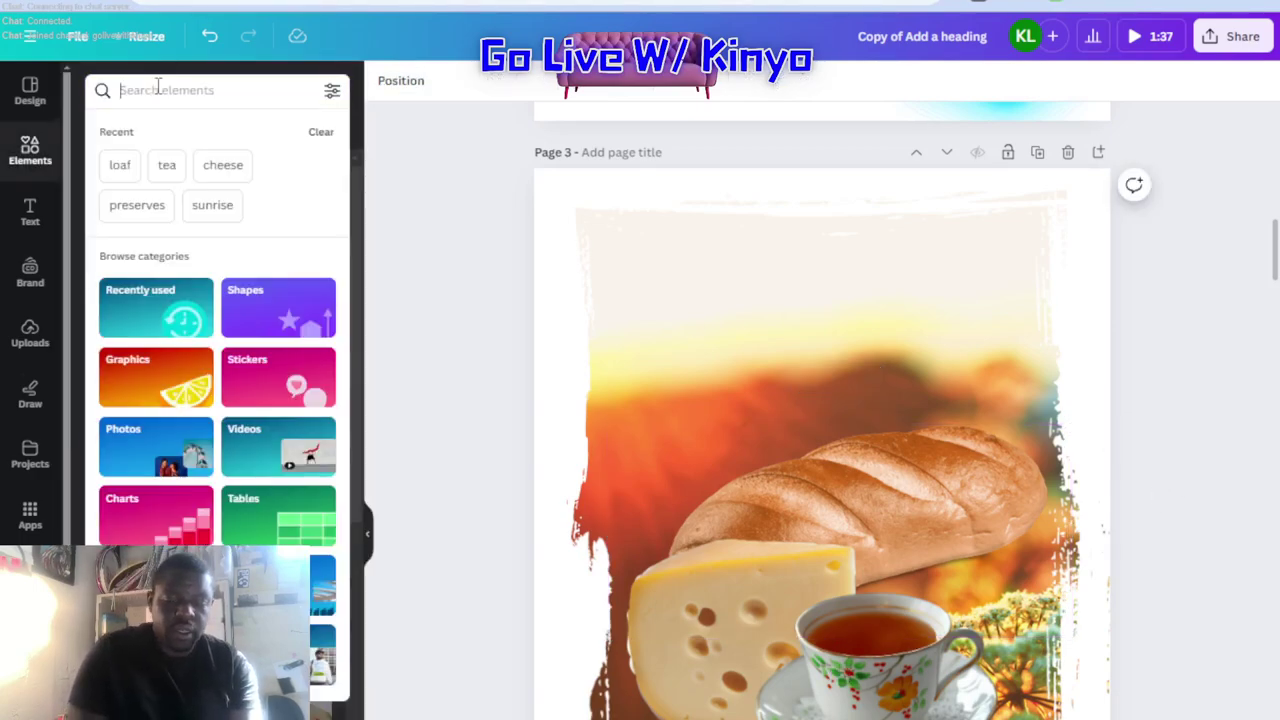
pyautogui.write('rasperr')
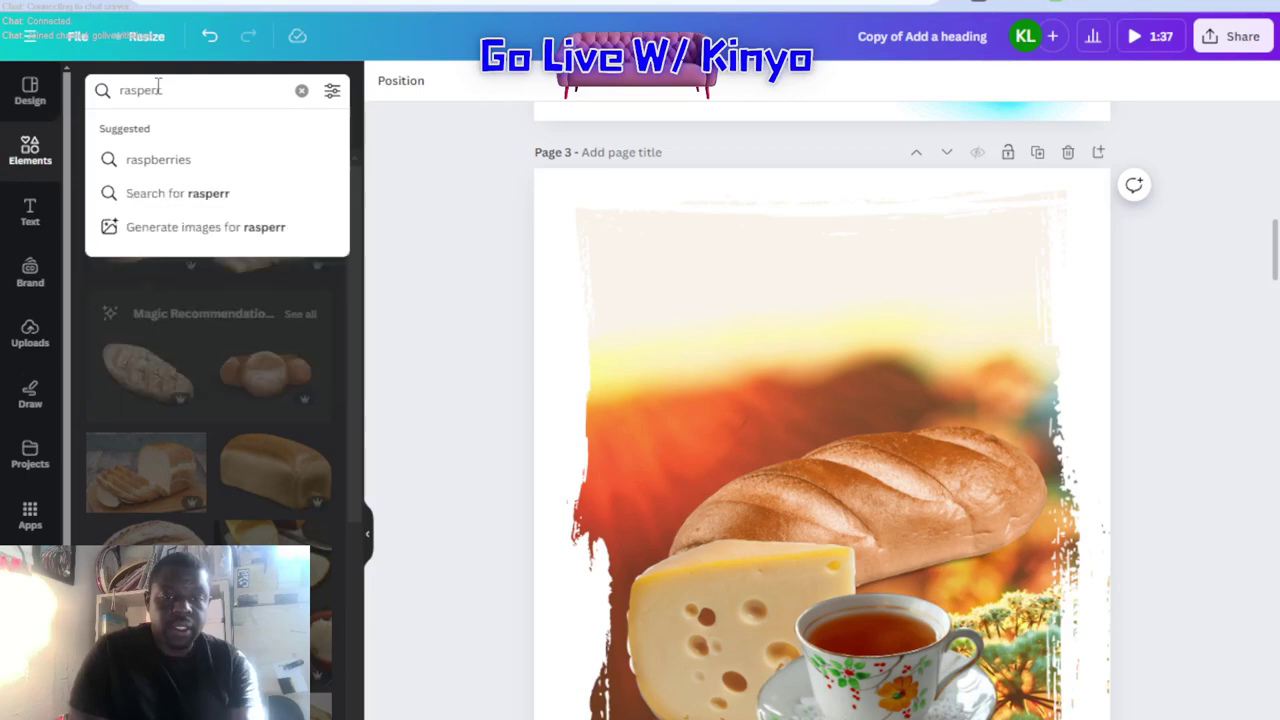
pyautogui.write('y')
pyautogui.press('Return')
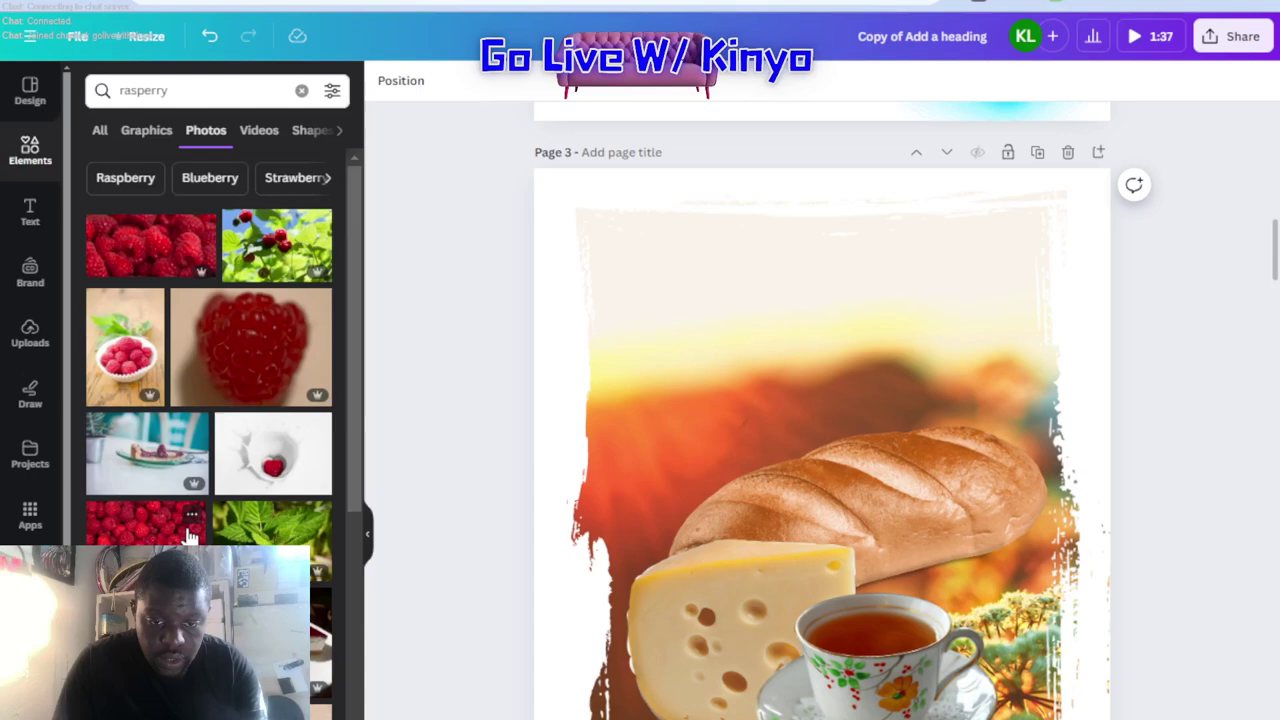
pyautogui.scroll(-5, 188, 538)
pyautogui.scroll(10, 188, 538)
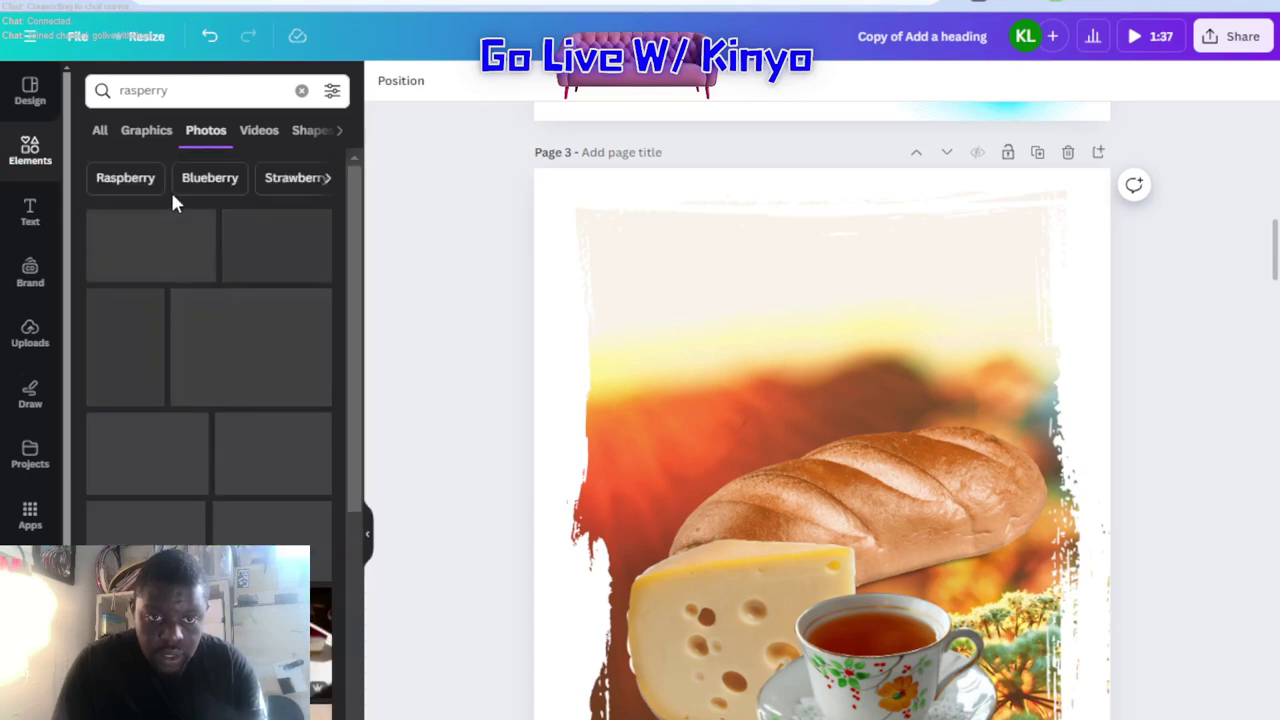
# - Revise the query to 'rasperies' and view the photo results
pyautogui.click(193, 90)
pyautogui.press('BackSpace')
pyautogui.press('BackSpace')
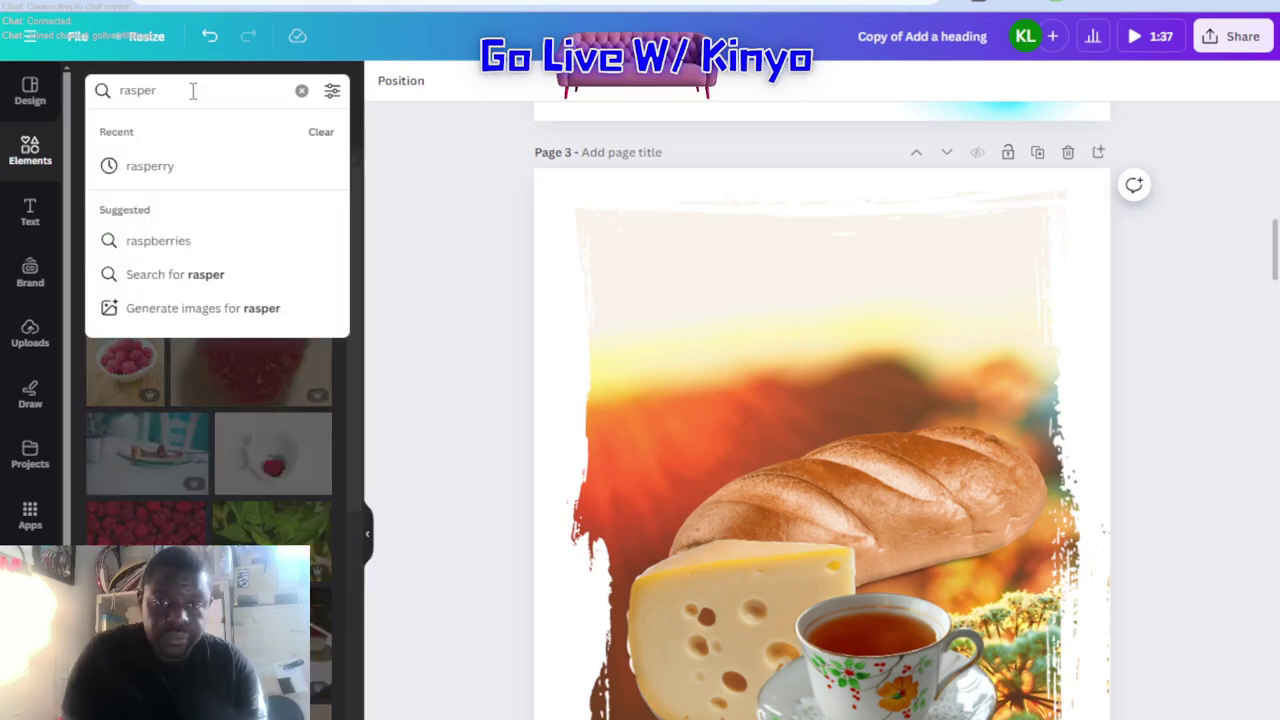
pyautogui.write('ies')
pyautogui.press('Return')
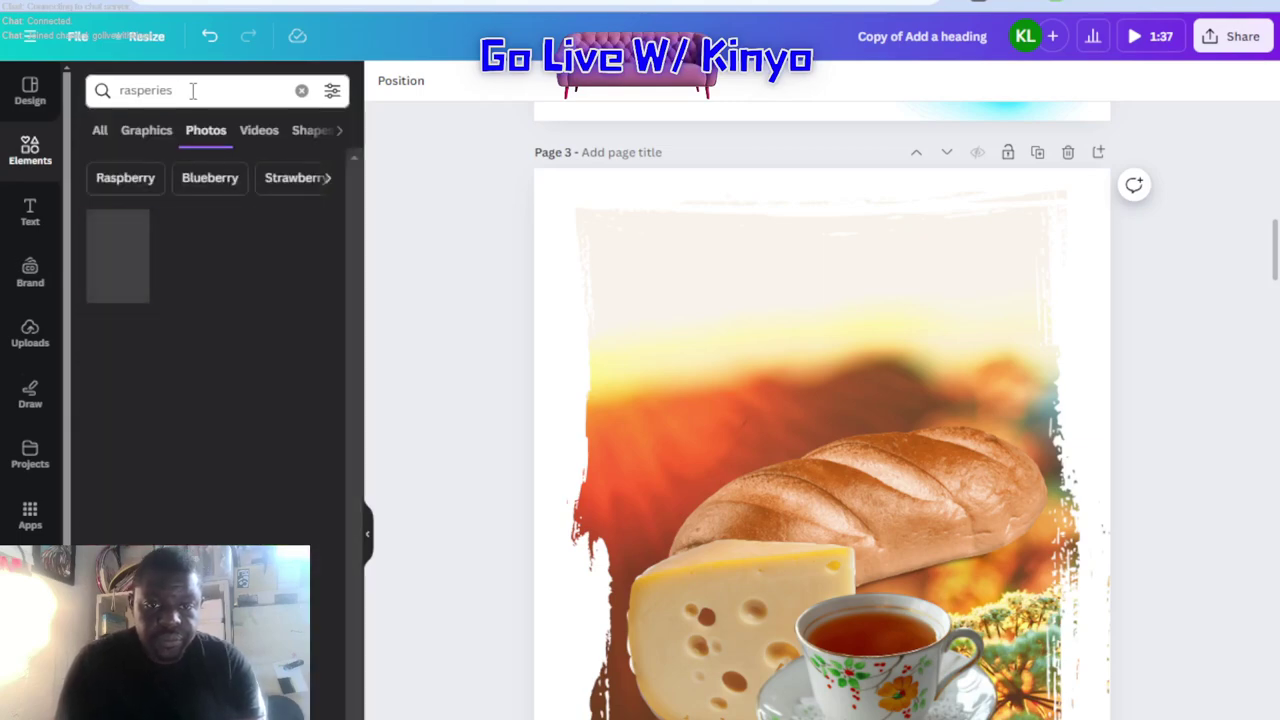
pyautogui.click(155, 92)
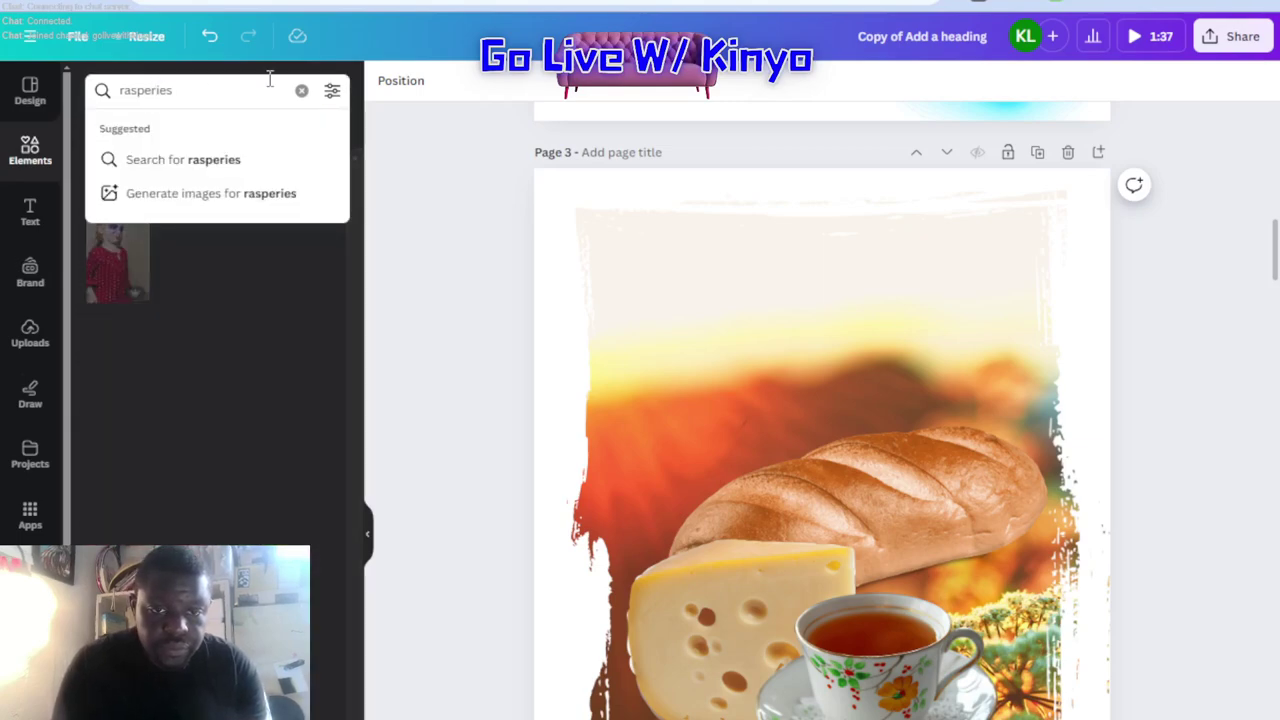
pyautogui.click(238, 168)
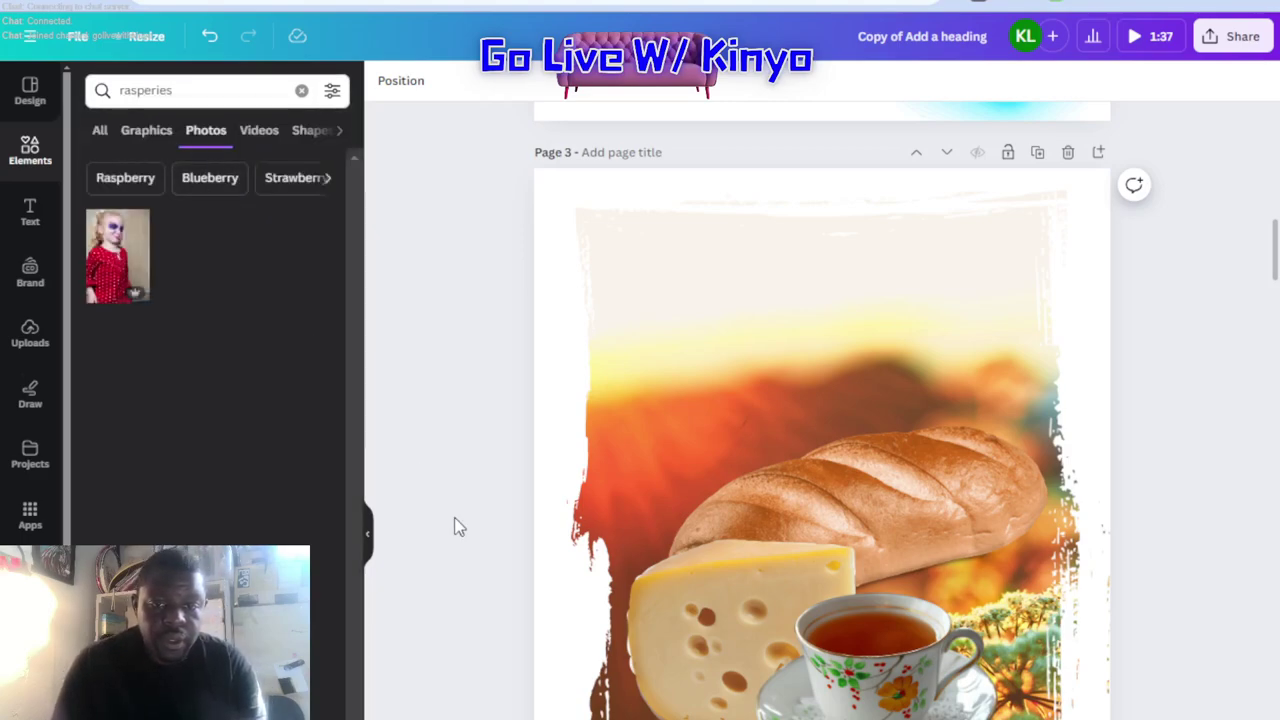
# - Correct the spelling to 'raspberries' and scroll through the raspberry photos
pyautogui.click(145, 90)
pyautogui.write('b')
pyautogui.press('Return')
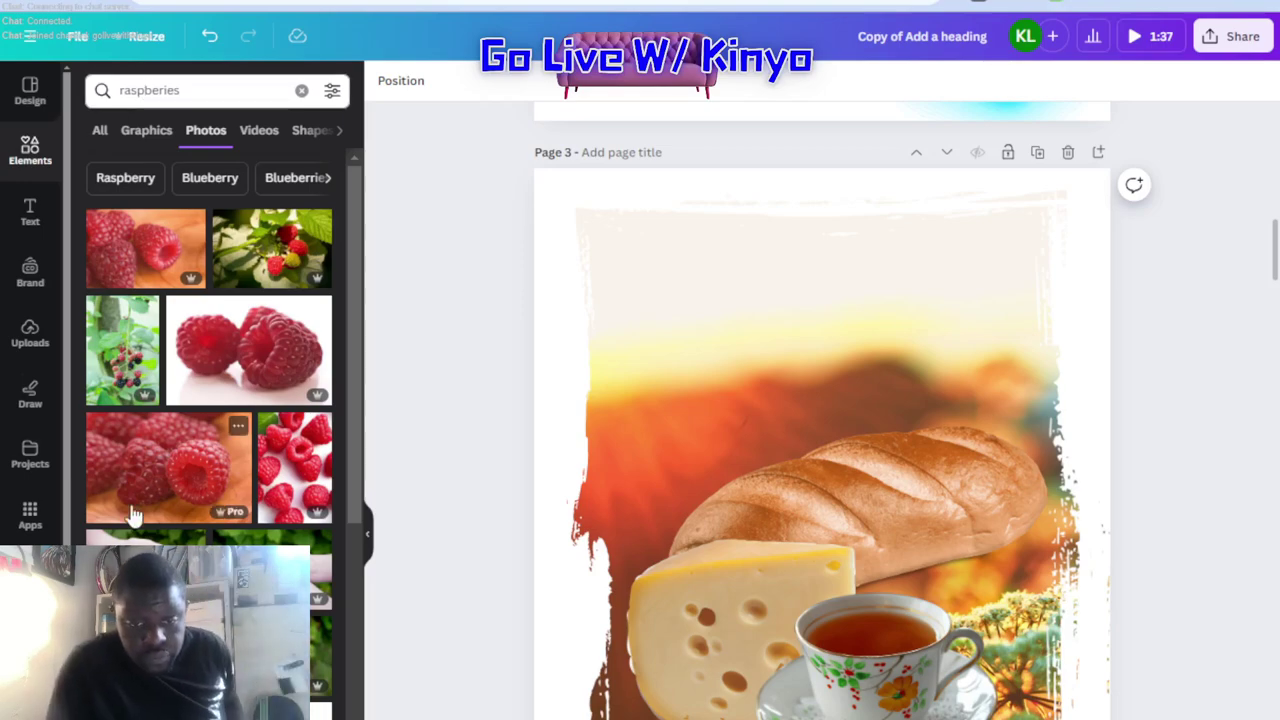
pyautogui.scroll(-5, 133, 514)
pyautogui.scroll(-10, 172, 540)
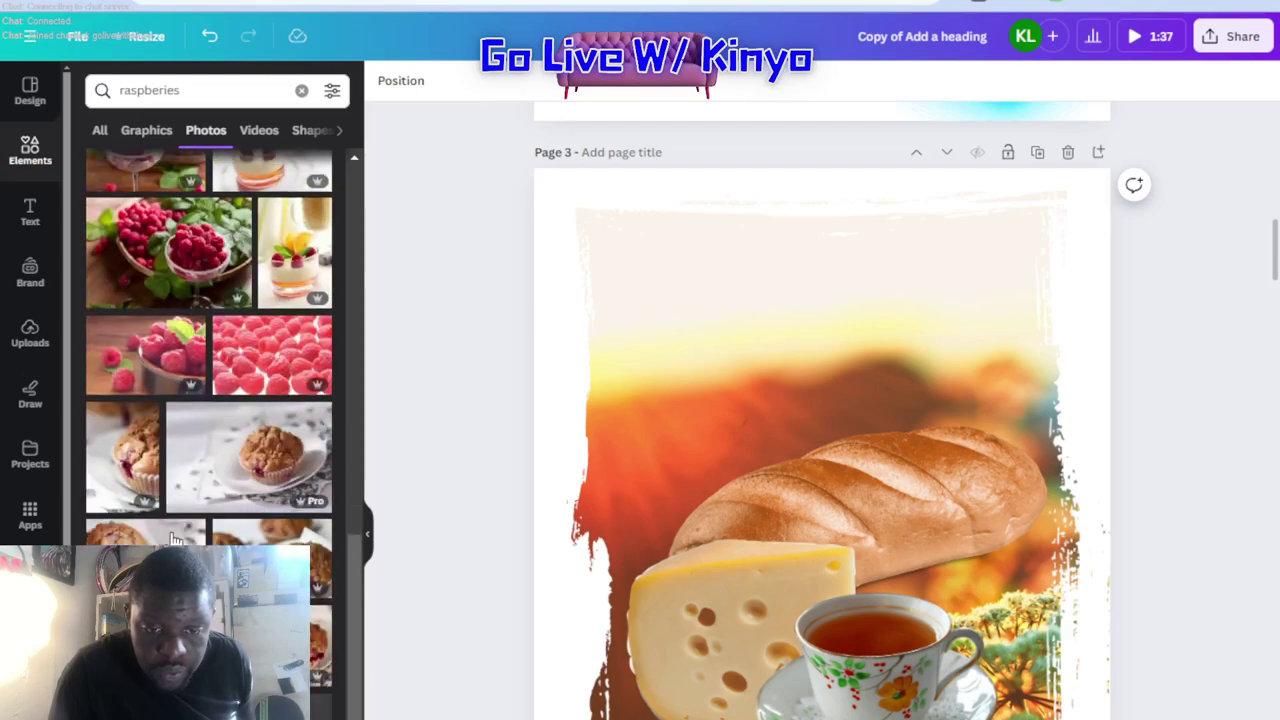
pyautogui.scroll(-3, 172, 540)
pyautogui.scroll(-3, 172, 540)
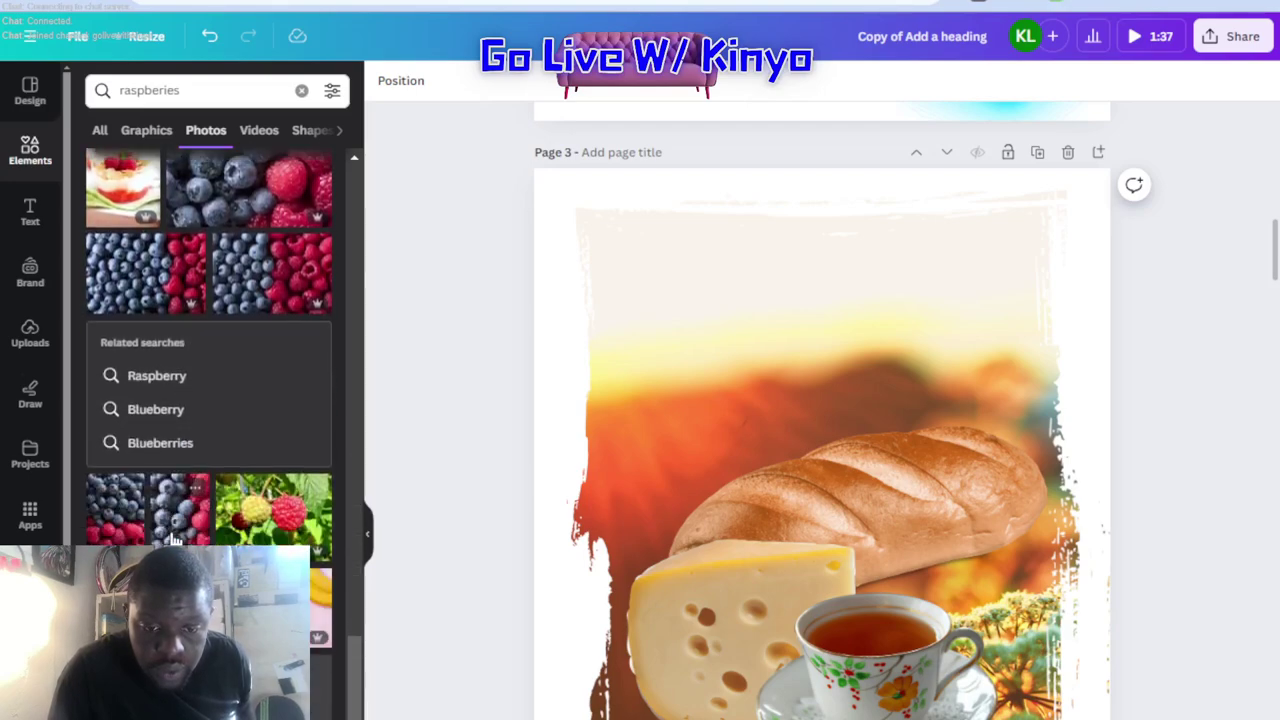
pyautogui.scroll(-5, 172, 540)
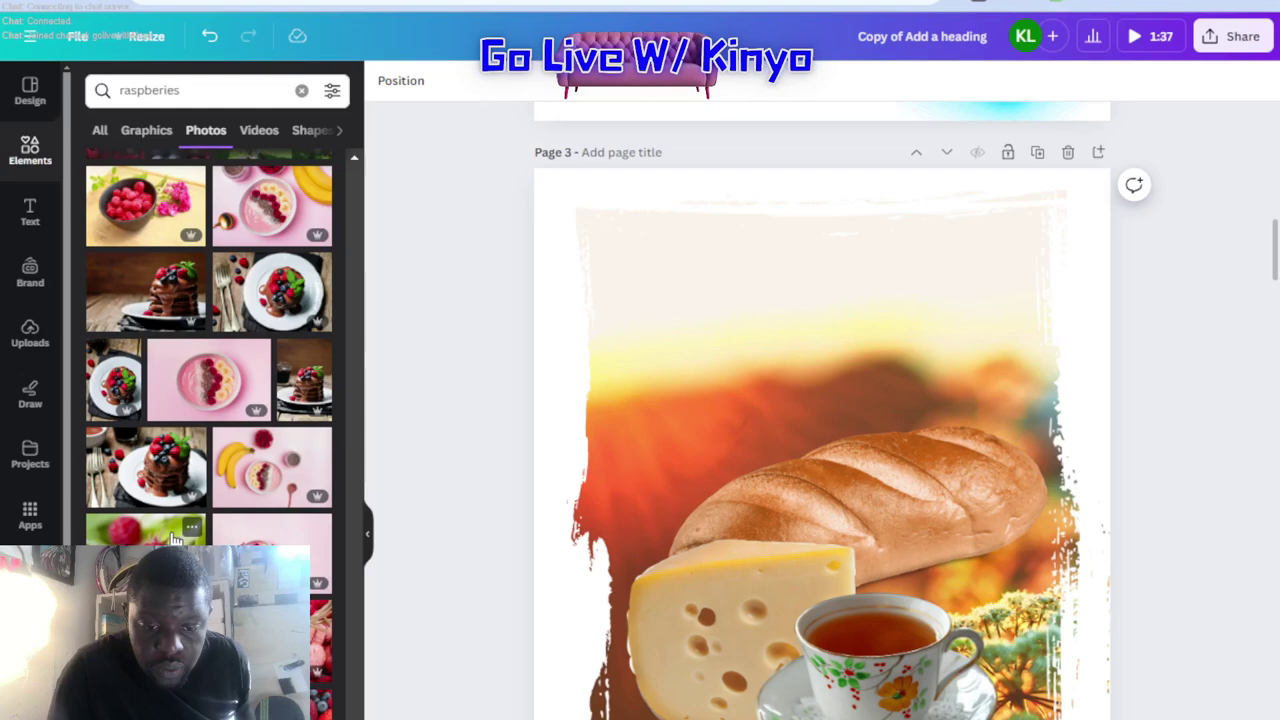
pyautogui.scroll(5, 172, 540)
pyautogui.scroll(15, 172, 540)
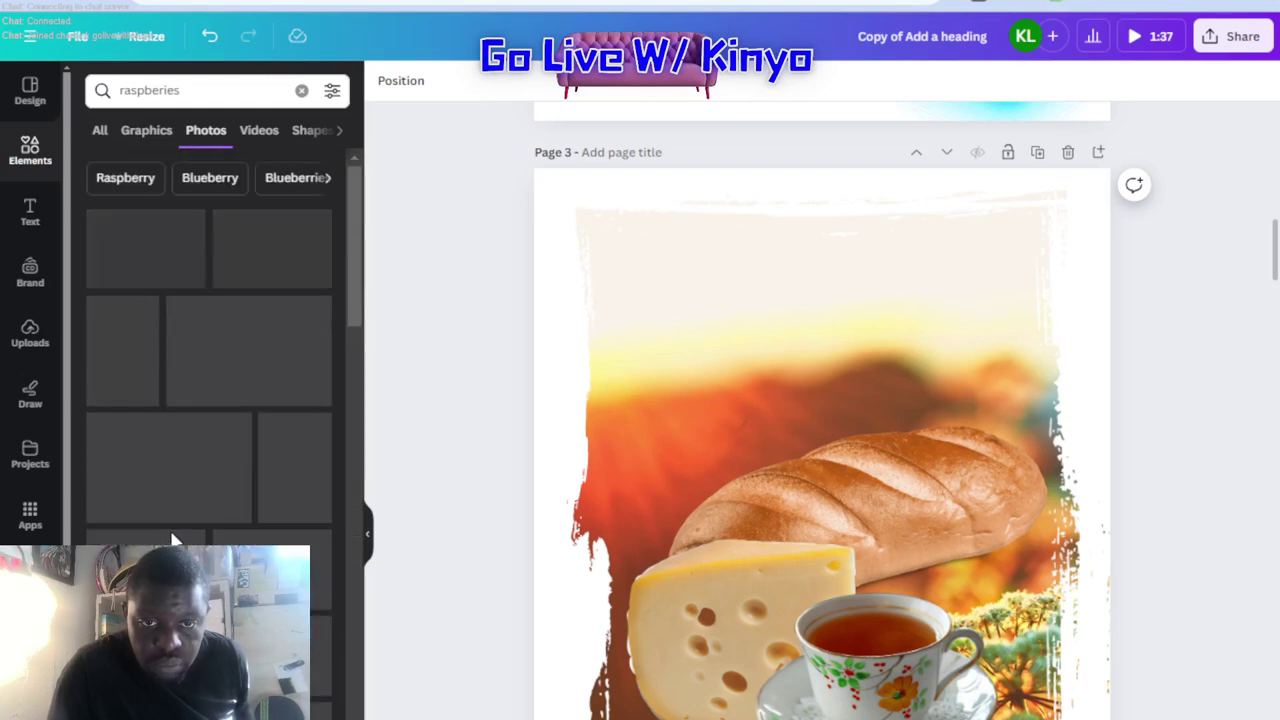
# - Search for 'honey', add the honeycomb photo, shrink it and set it on the bread's left end
pyautogui.doubleClick(198, 97)
pyautogui.write('h')
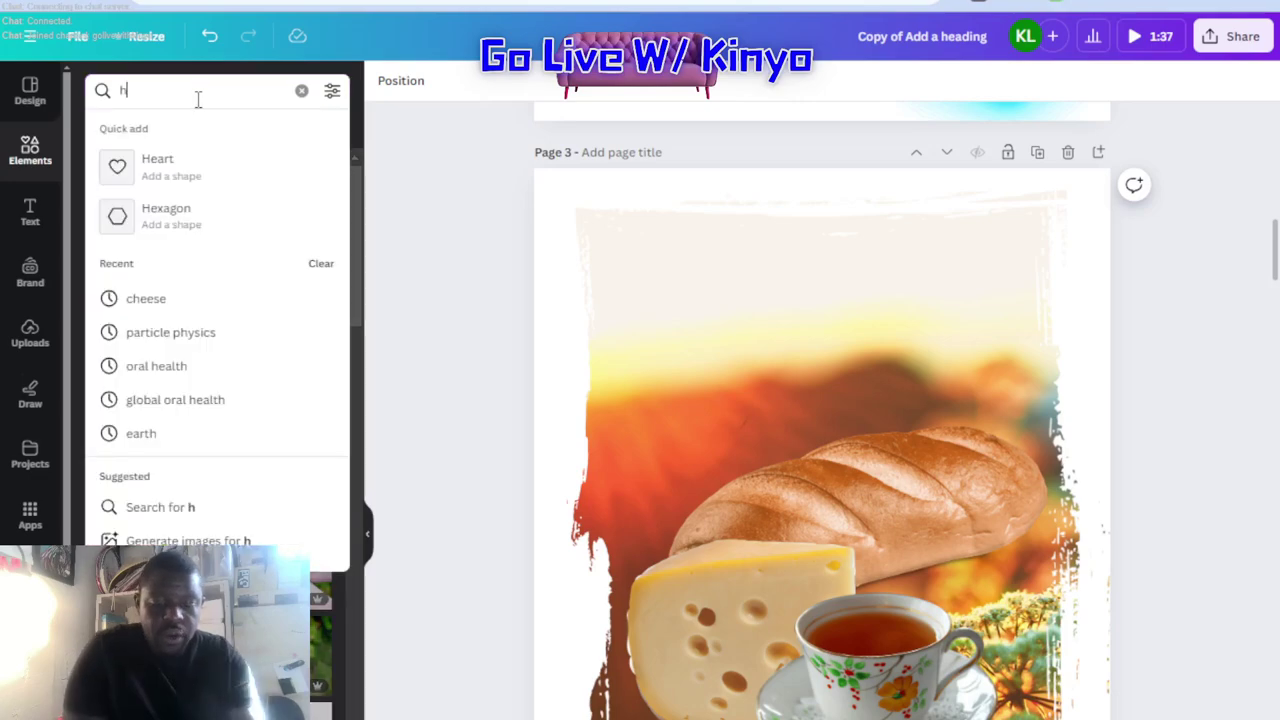
pyautogui.write('oney')
pyautogui.press('Return')
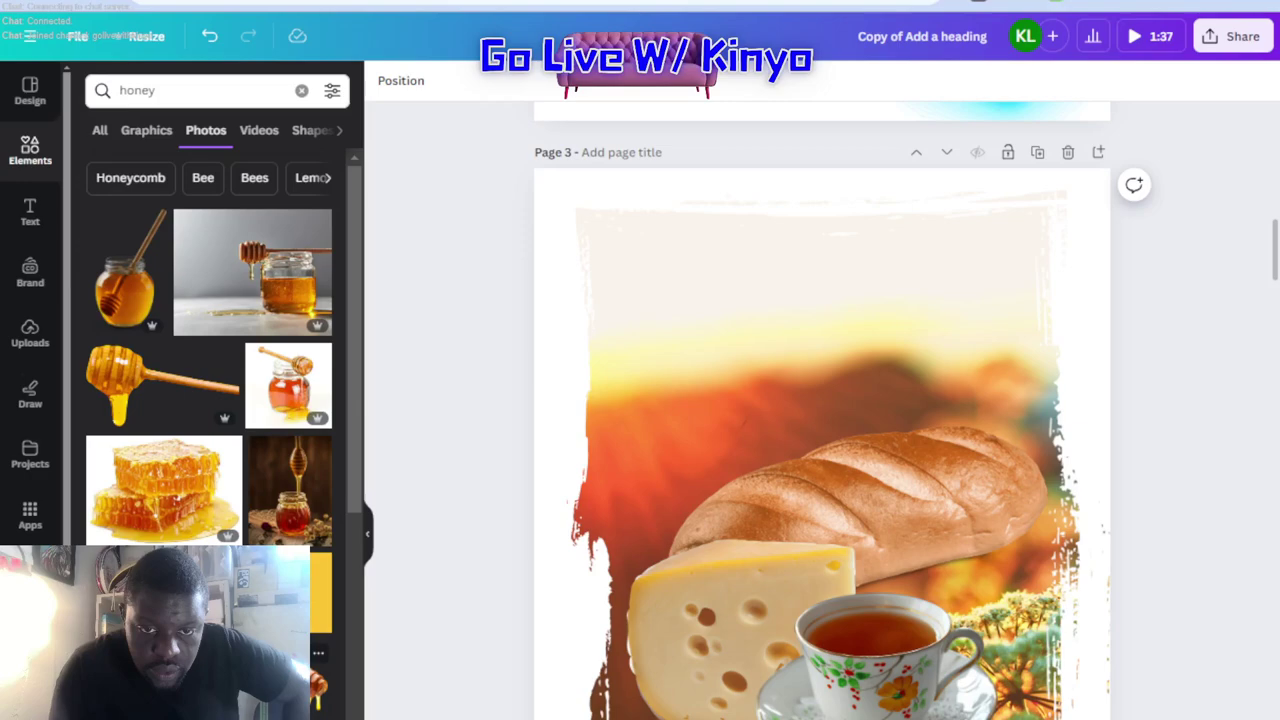
pyautogui.scroll(-5, 278, 330)
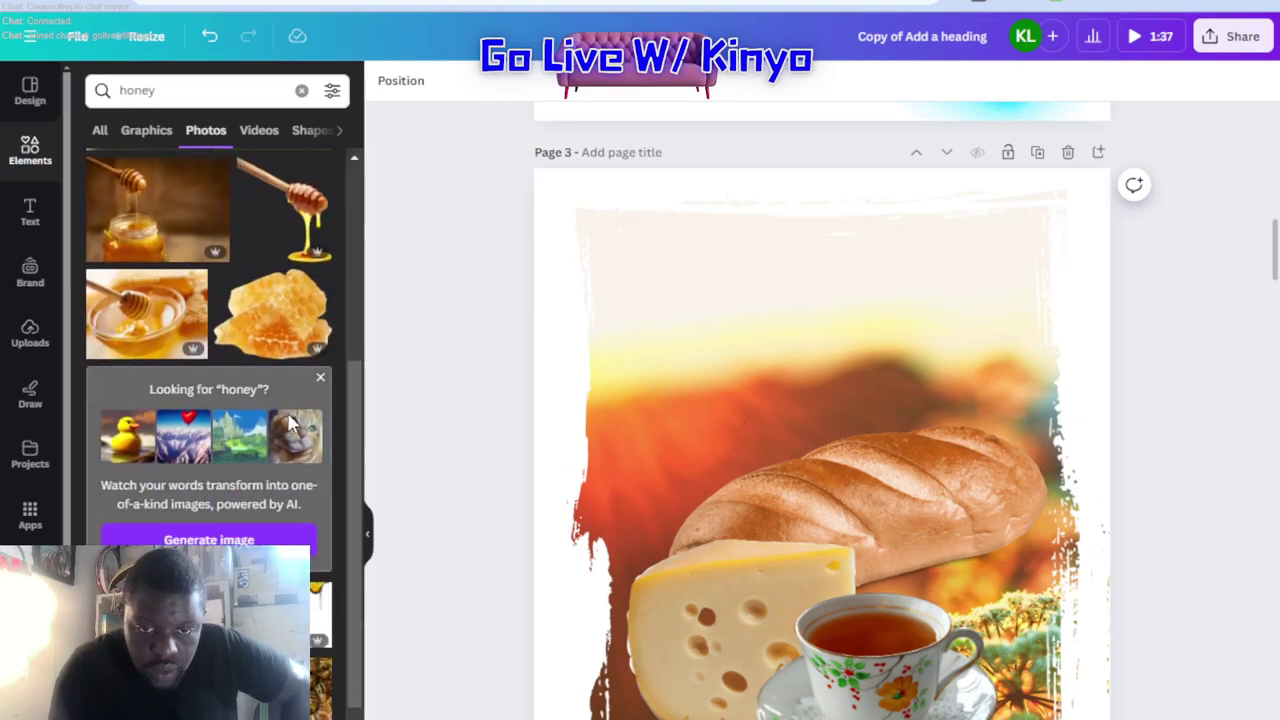
pyautogui.click(278, 330)
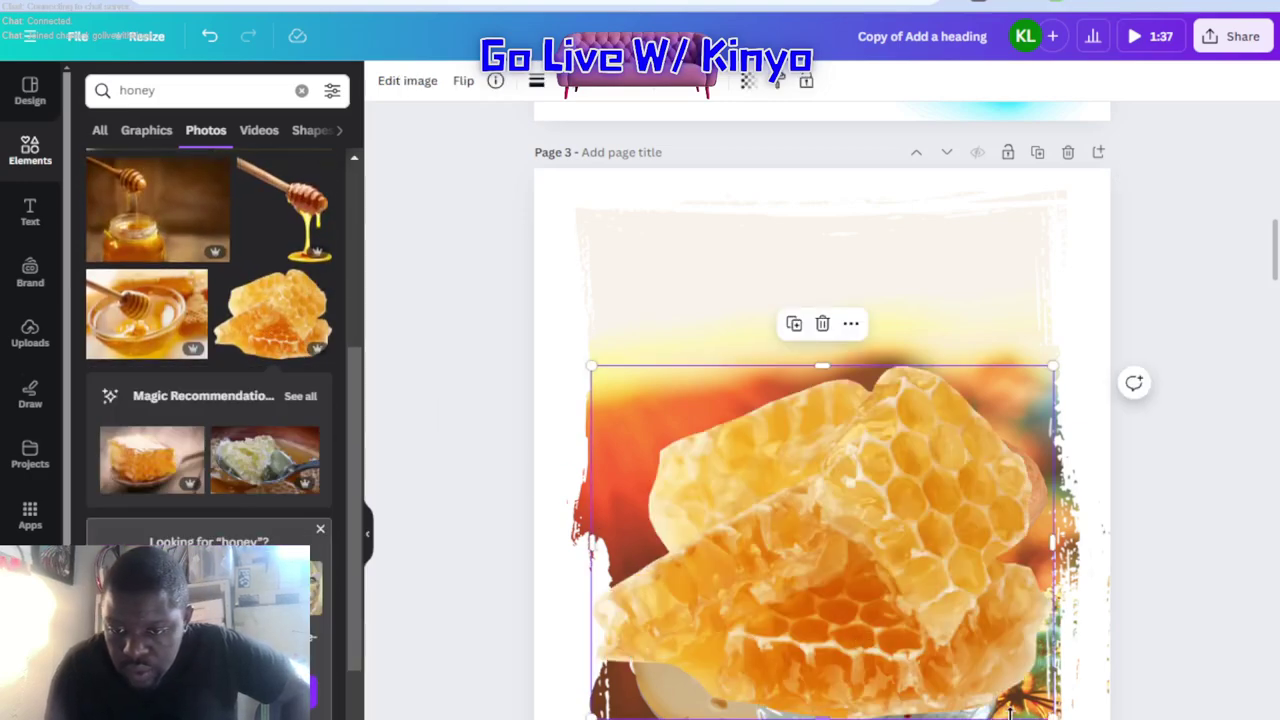
pyautogui.moveTo(1053, 716)
pyautogui.mouseDown()
pyautogui.moveTo(871, 573)
pyautogui.moveTo(820, 514)
pyautogui.mouseUp()
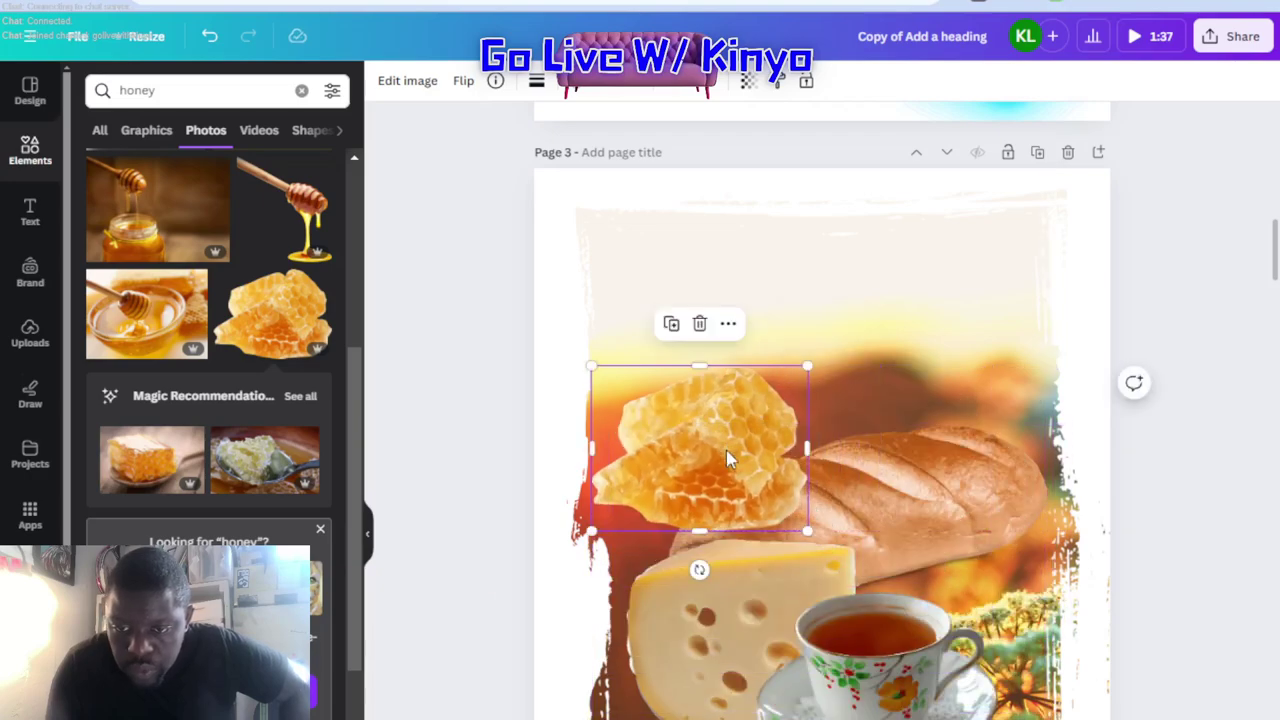
pyautogui.moveTo(726, 450)
pyautogui.mouseDown()
pyautogui.moveTo(780, 471)
pyautogui.moveTo(763, 457)
pyautogui.moveTo(757, 468)
pyautogui.mouseUp()
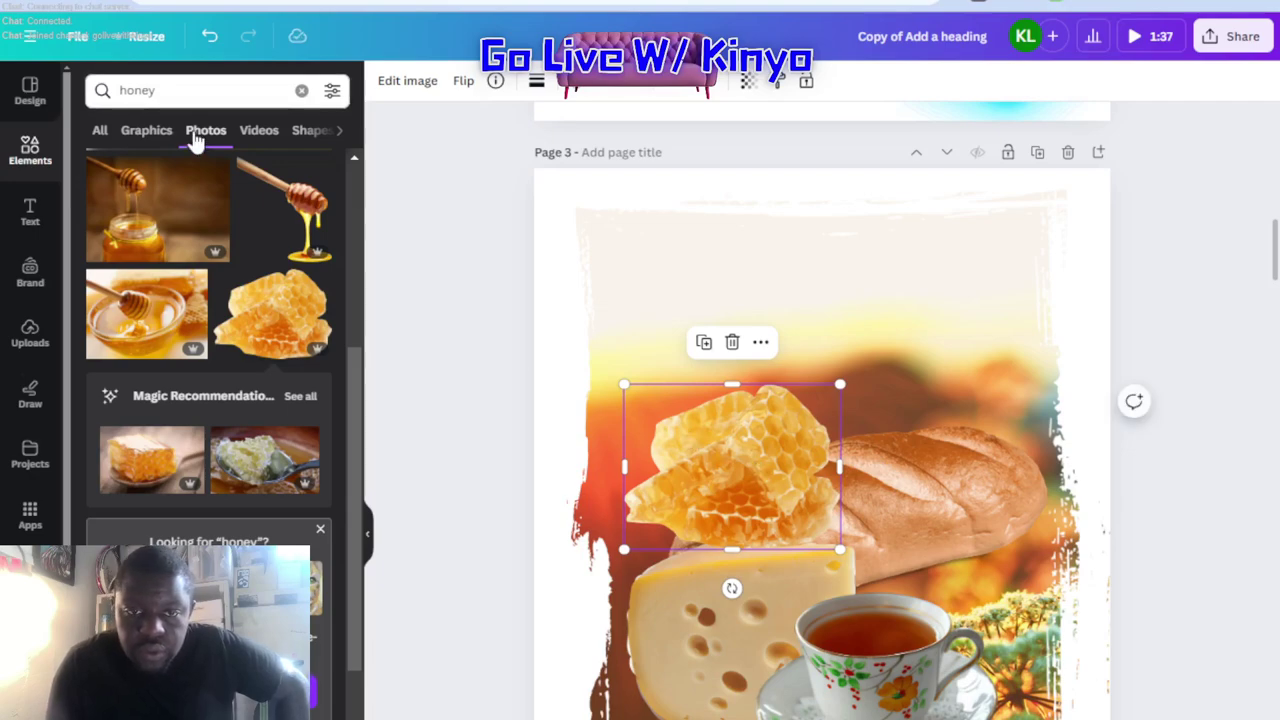
# - Append 'diamond' to the query, running a combined 'honeydiamond' search
pyautogui.click(186, 89)
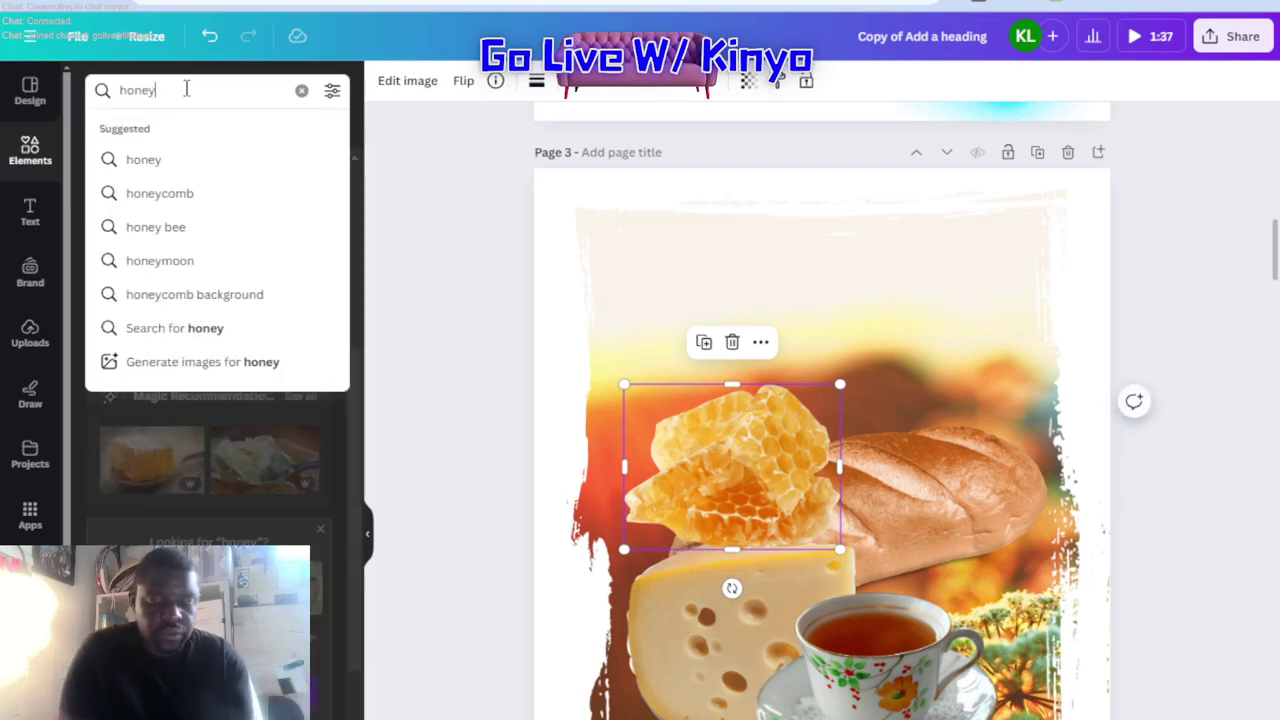
pyautogui.write('diamond')
pyautogui.press('Return')
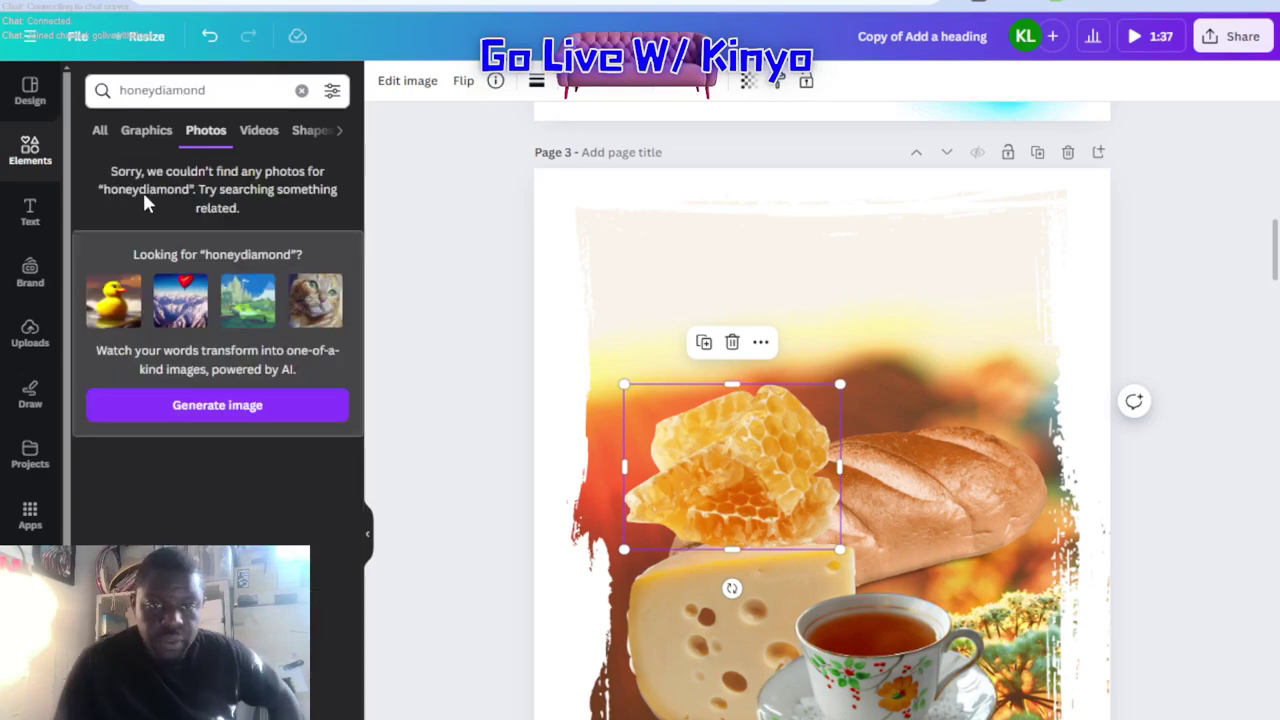
# - Fix the query to 'diamond' and add a small and a wider diamond photo
pyautogui.click(162, 92)
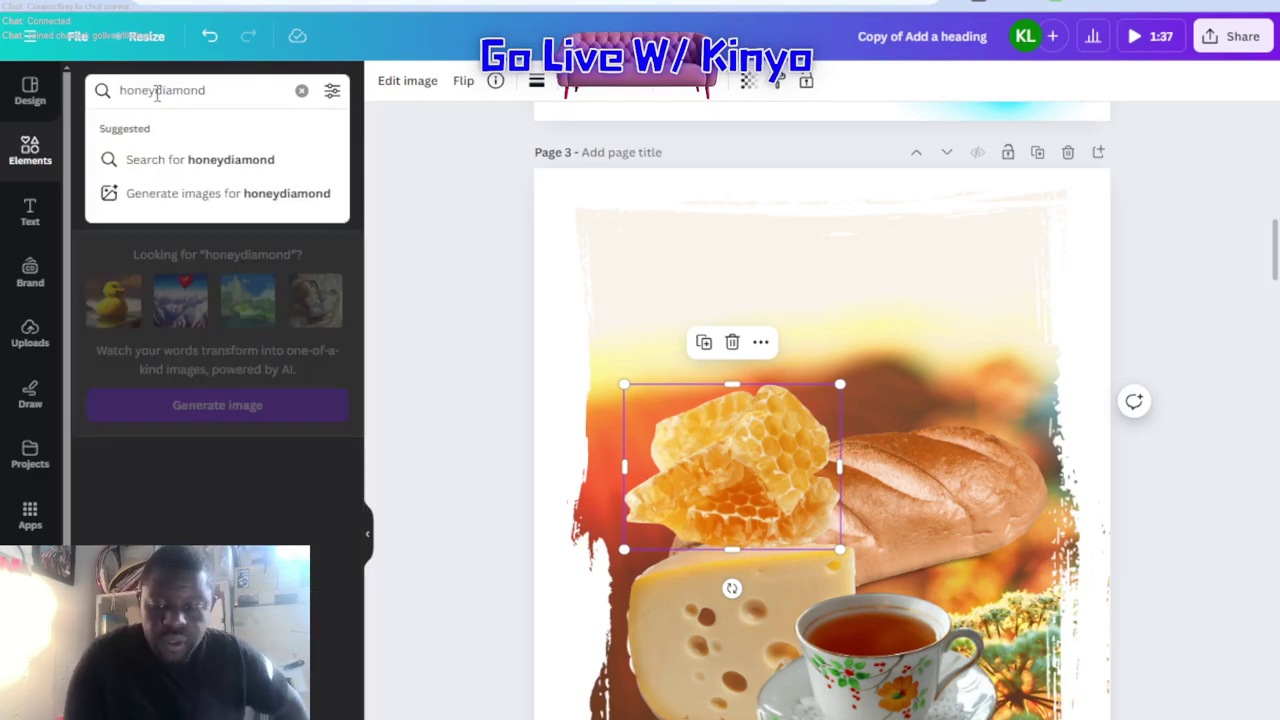
pyautogui.press('BackSpace')
pyautogui.press('BackSpace')
pyautogui.press('BackSpace')
pyautogui.press('Return')
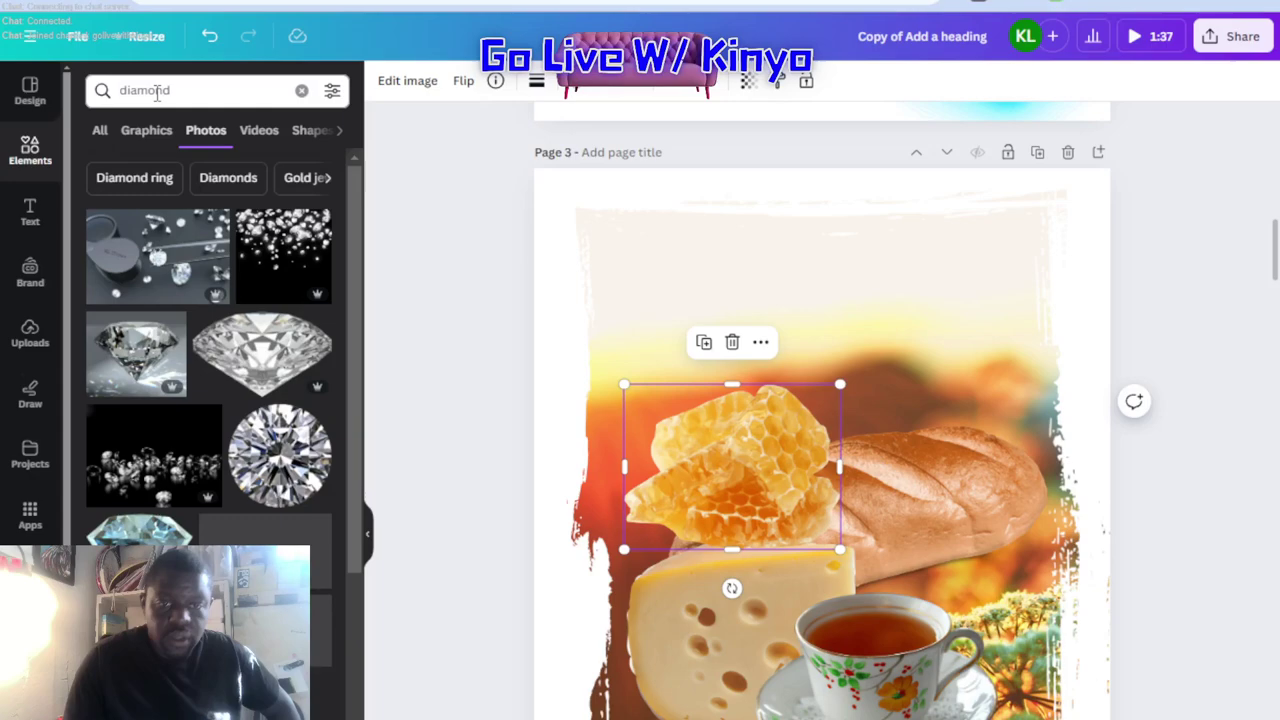
pyautogui.click(249, 358)
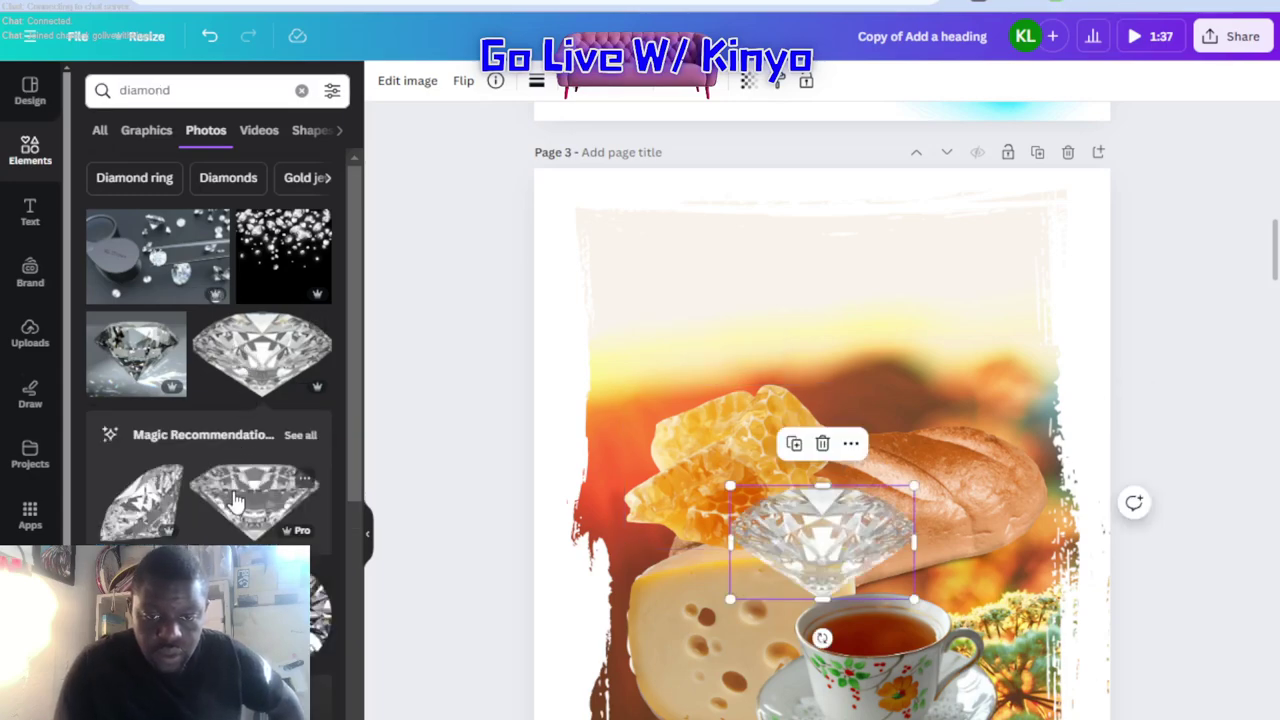
pyautogui.click(157, 515)
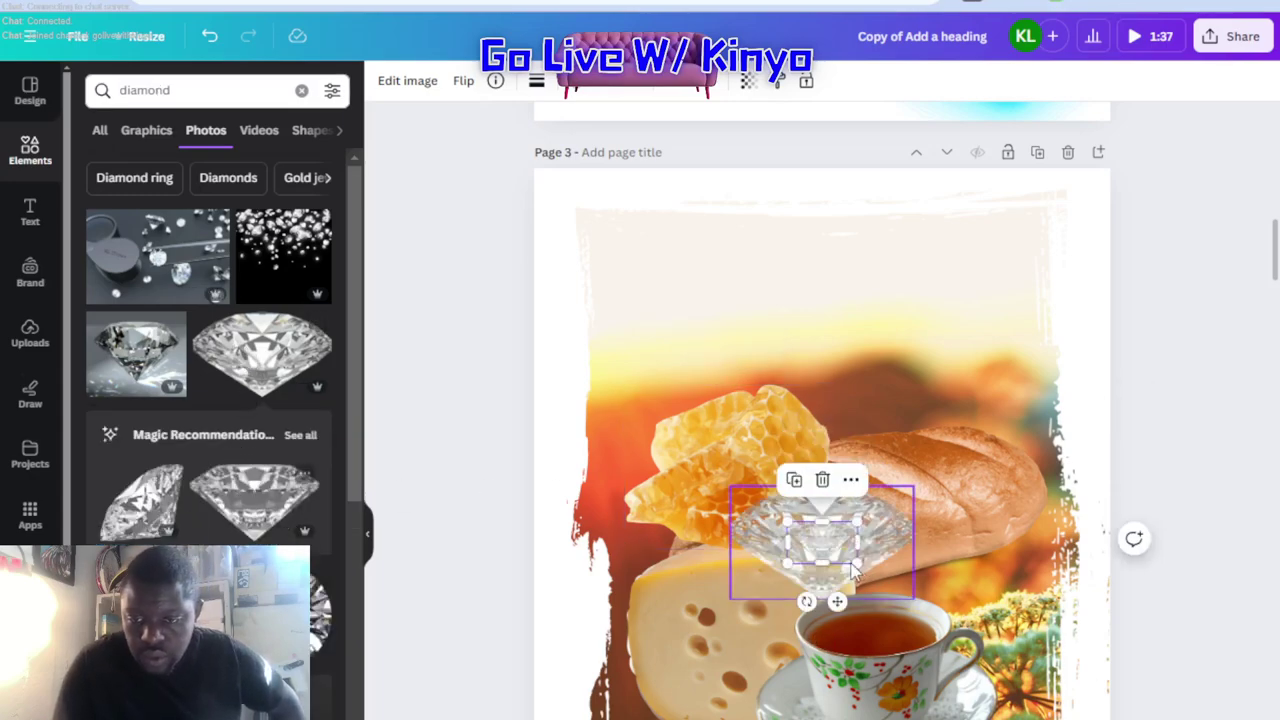
# - Turn the wide diamond upside down and move it onto the bread loaf
pyautogui.moveTo(813, 548); pyautogui.dragTo(826, 540)
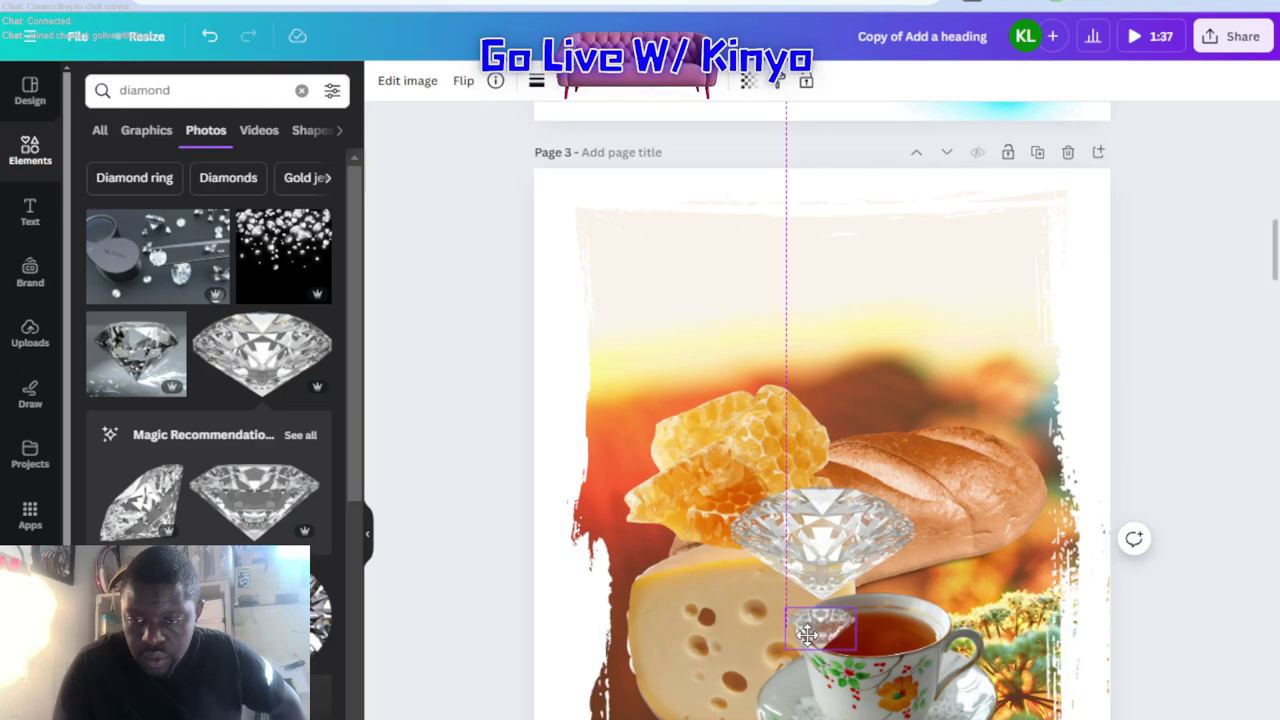
pyautogui.click(826, 540)
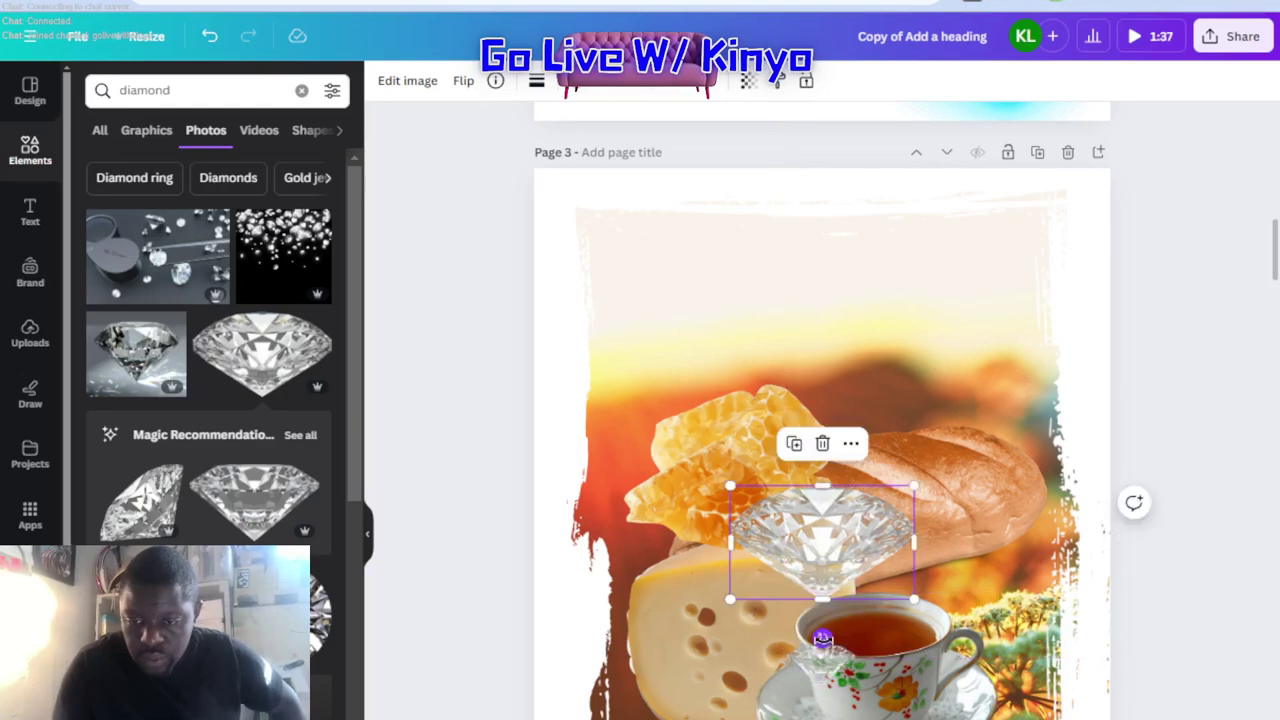
pyautogui.moveTo(822, 638)
pyautogui.mouseDown()
pyautogui.moveTo(902, 411)
pyautogui.moveTo(812, 408)
pyautogui.moveTo(822, 418)
pyautogui.mouseUp()
pyautogui.moveTo(866, 585)
pyautogui.mouseDown()
pyautogui.moveTo(981, 465)
pyautogui.moveTo(988, 477)
pyautogui.mouseUp()
# - Flip the small teacup diamond upside down and move it above the honeycomb
pyautogui.click(820, 665)
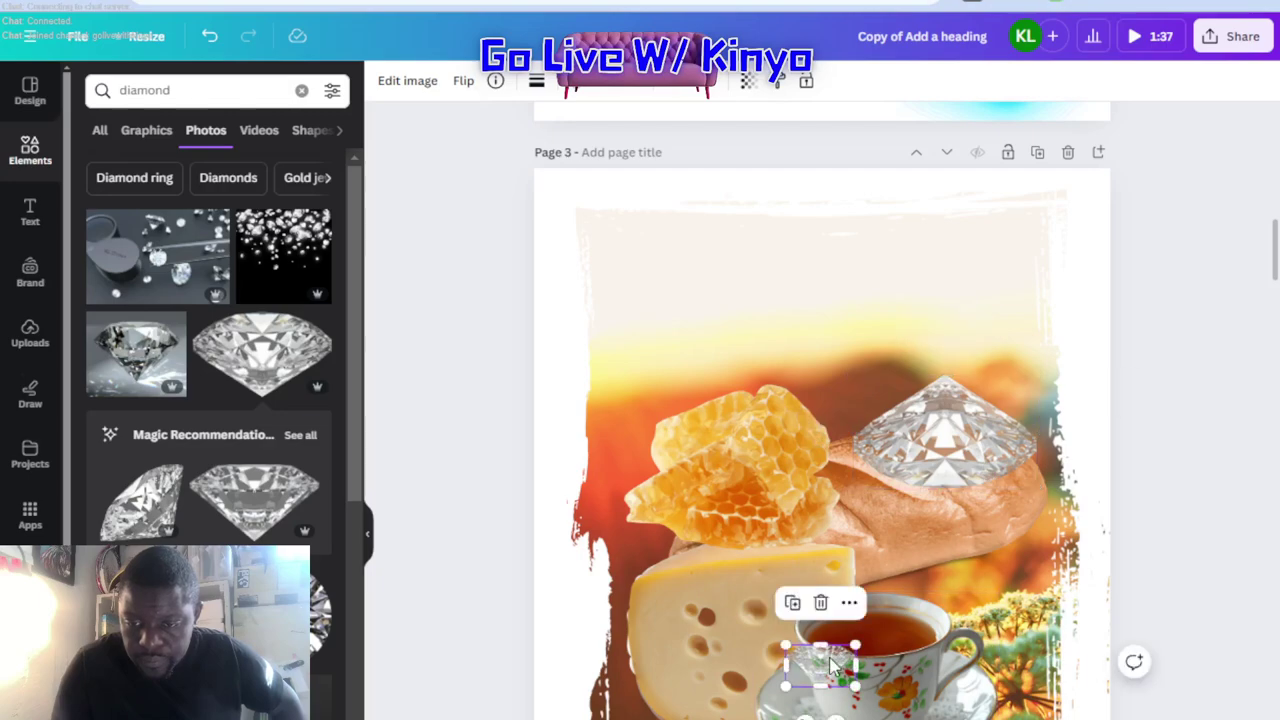
pyautogui.moveTo(806, 716)
pyautogui.mouseDown()
pyautogui.moveTo(902, 608)
pyautogui.moveTo(820, 520)
pyautogui.mouseUp()
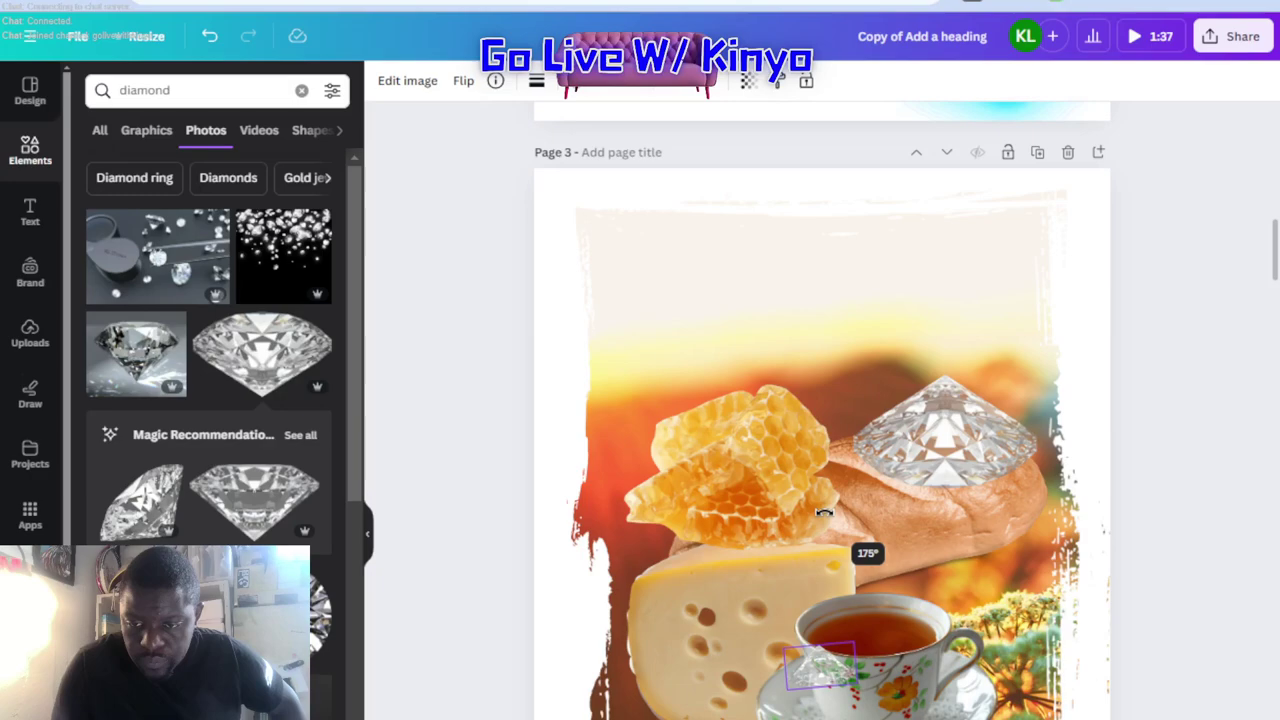
pyautogui.moveTo(833, 515); pyautogui.dragTo(837, 521)
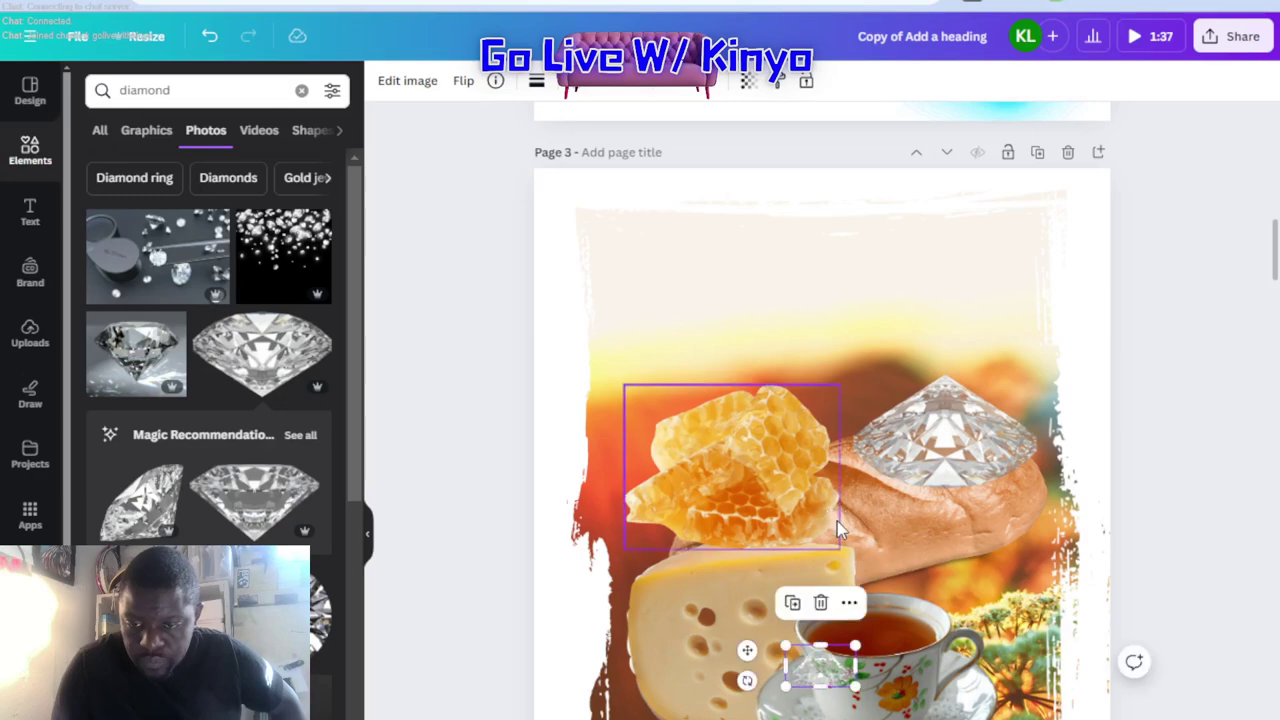
pyautogui.rightClick(760, 362)
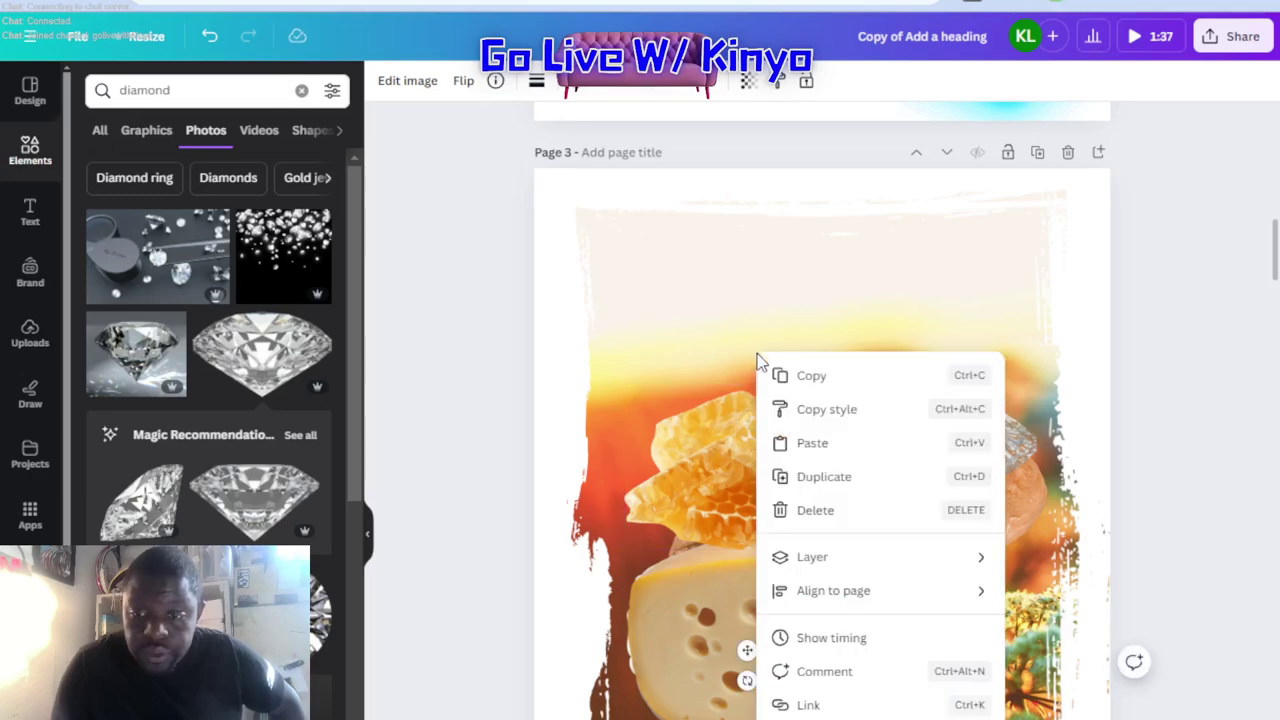
pyautogui.click(1211, 651)
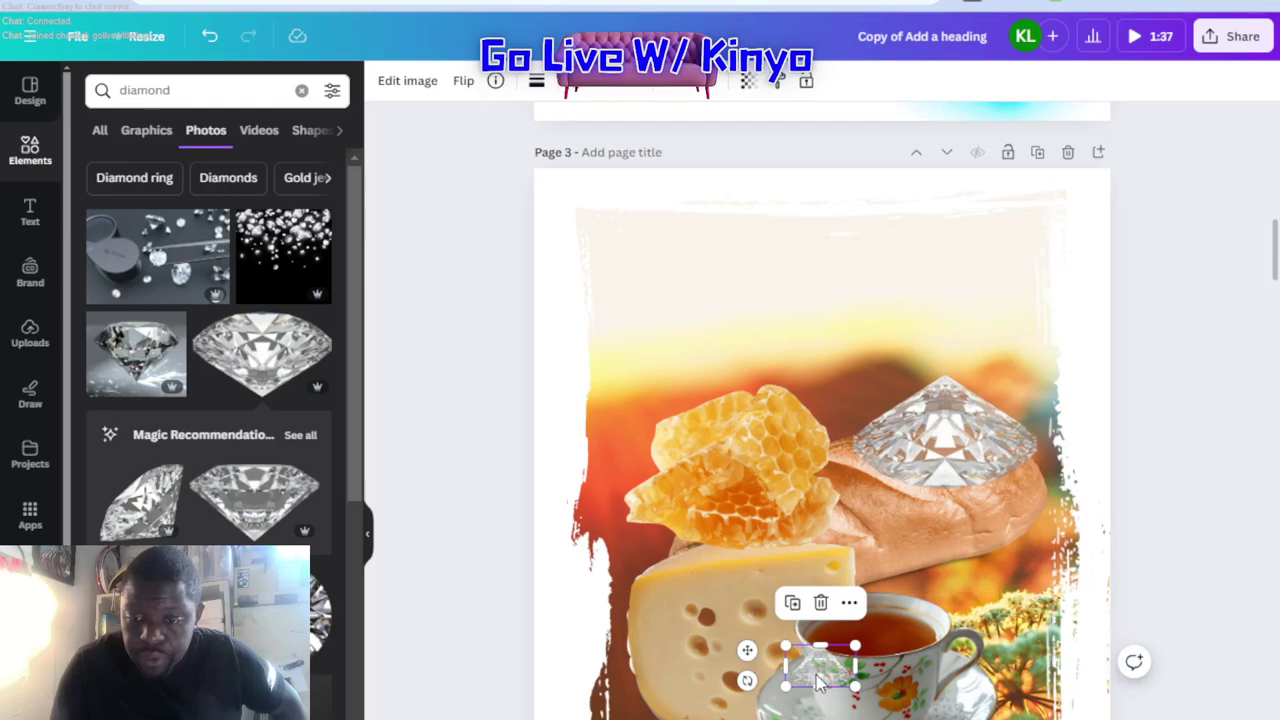
pyautogui.moveTo(822, 680)
pyautogui.mouseDown()
pyautogui.moveTo(773, 472)
pyautogui.moveTo(722, 337)
pyautogui.moveTo(846, 397)
pyautogui.mouseUp()
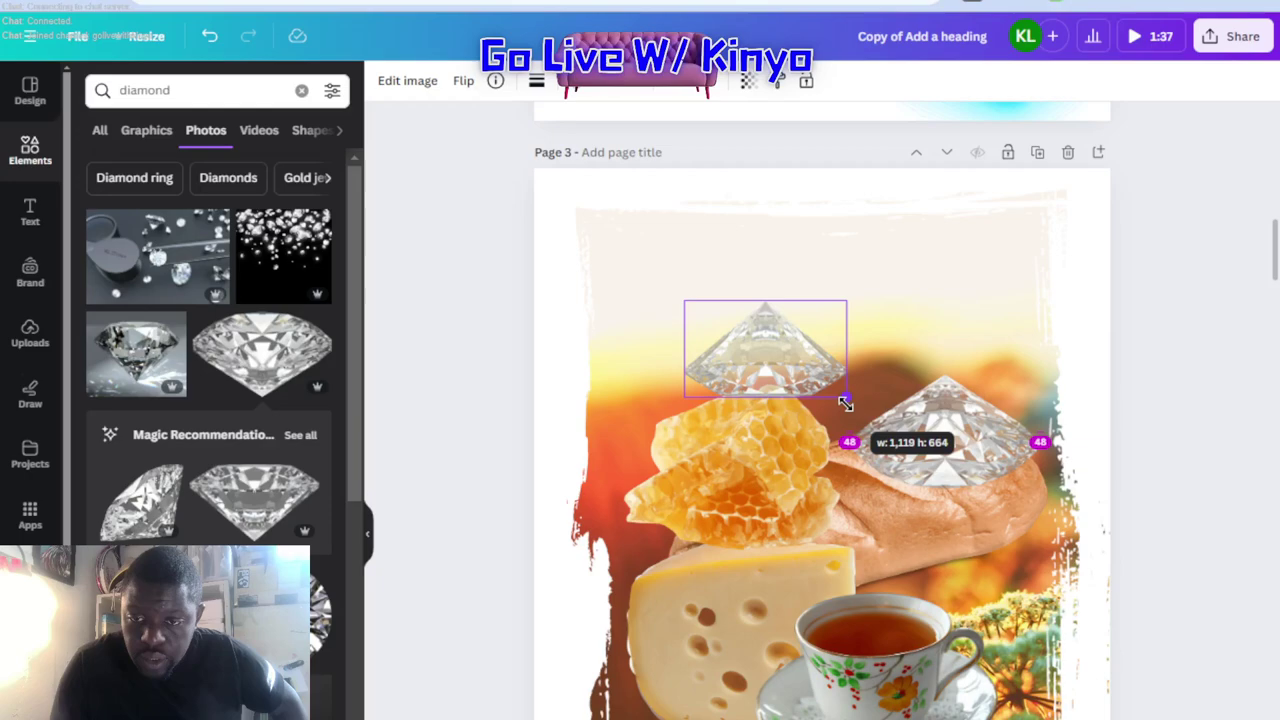
# - Shift the top diamond left above the honeycomb and deselect to check the layout
pyautogui.moveTo(752, 377)
pyautogui.mouseDown()
pyautogui.moveTo(674, 376)
pyautogui.moveTo(686, 370)
pyautogui.moveTo(667, 670)
pyautogui.moveTo(737, 714)
pyautogui.moveTo(941, 655)
pyautogui.moveTo(957, 610)
pyautogui.moveTo(979, 604)
pyautogui.mouseUp()
pyautogui.press('Escape')
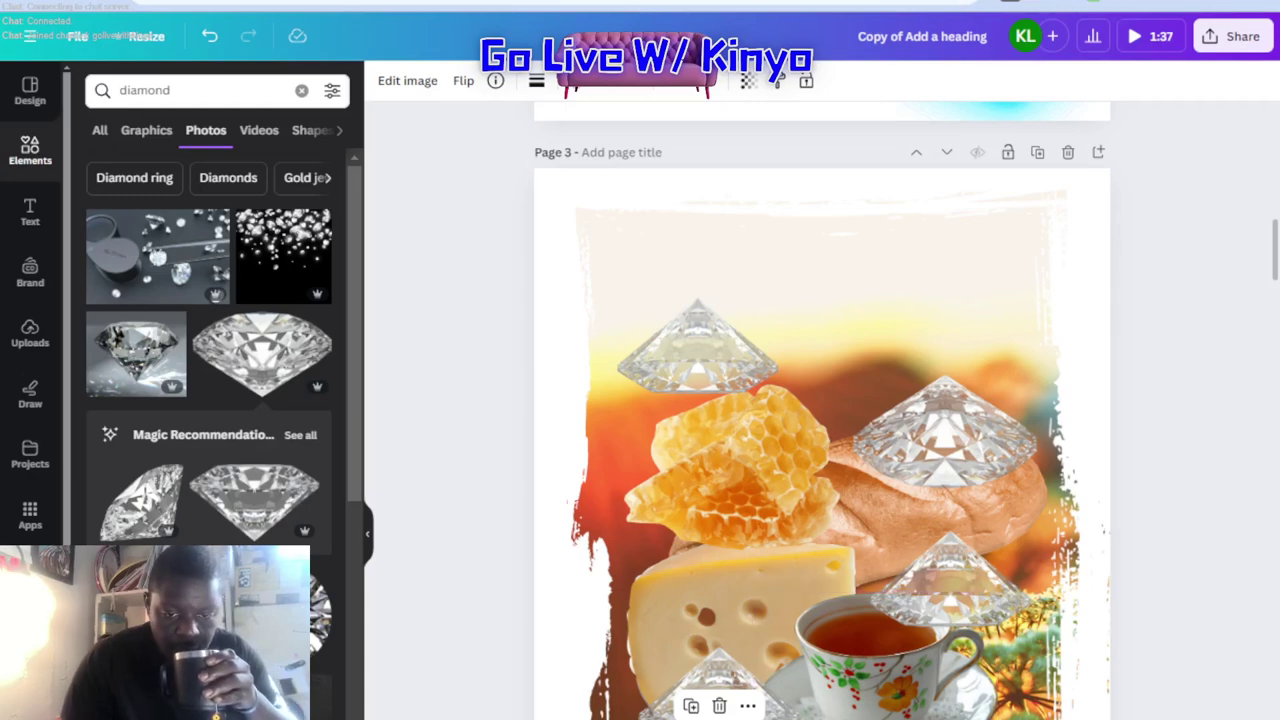
# - Try three diamond photos from the search results on the page, deleting each one
pyautogui.click(150, 610)
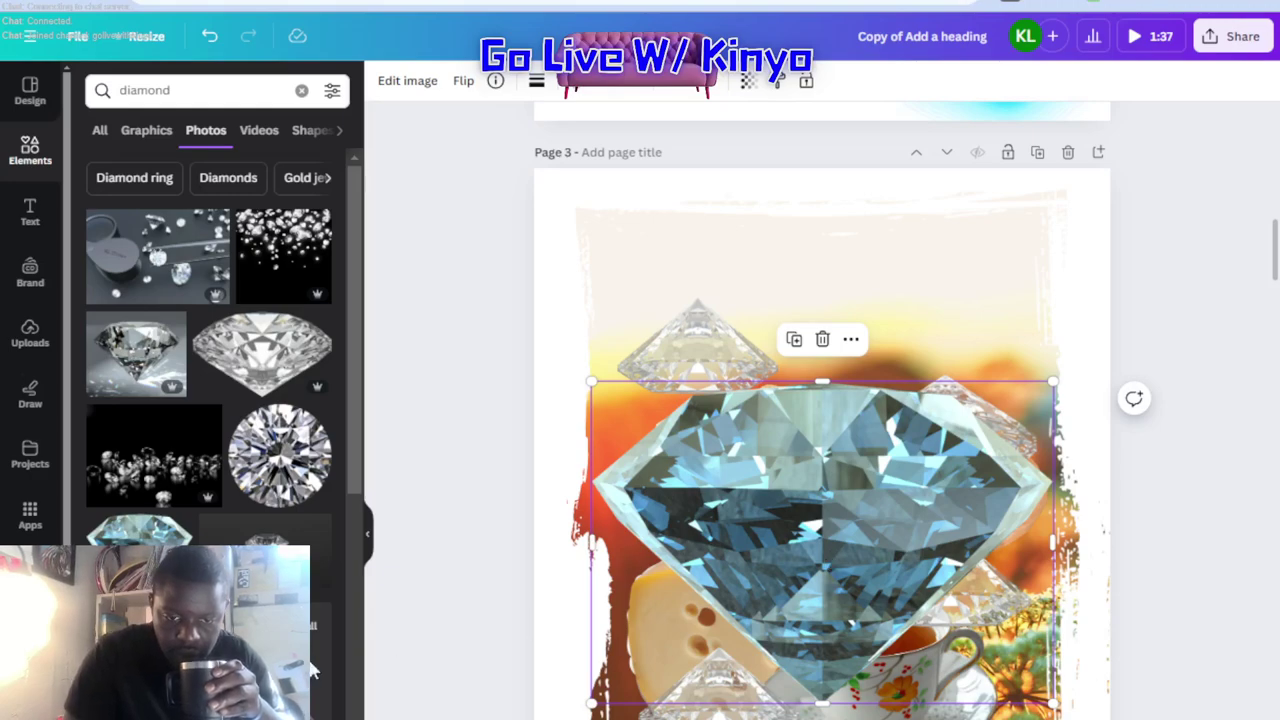
pyautogui.click(311, 630)
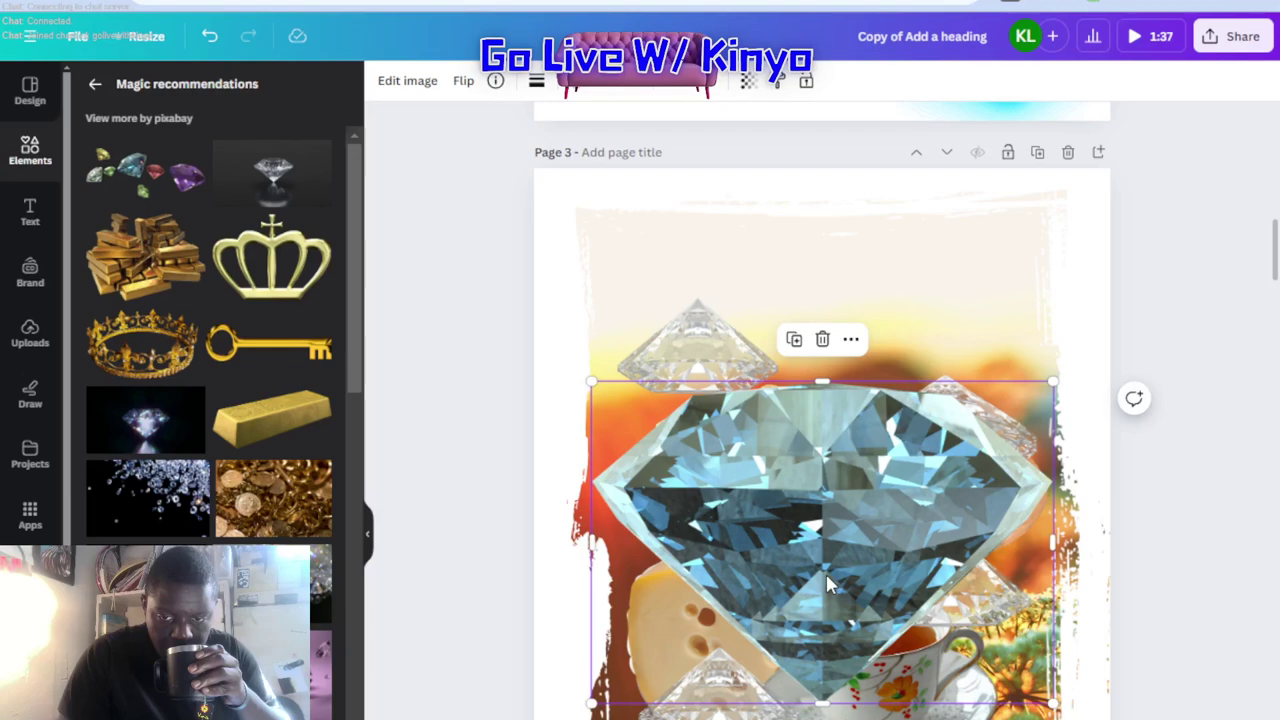
pyautogui.press('Delete')
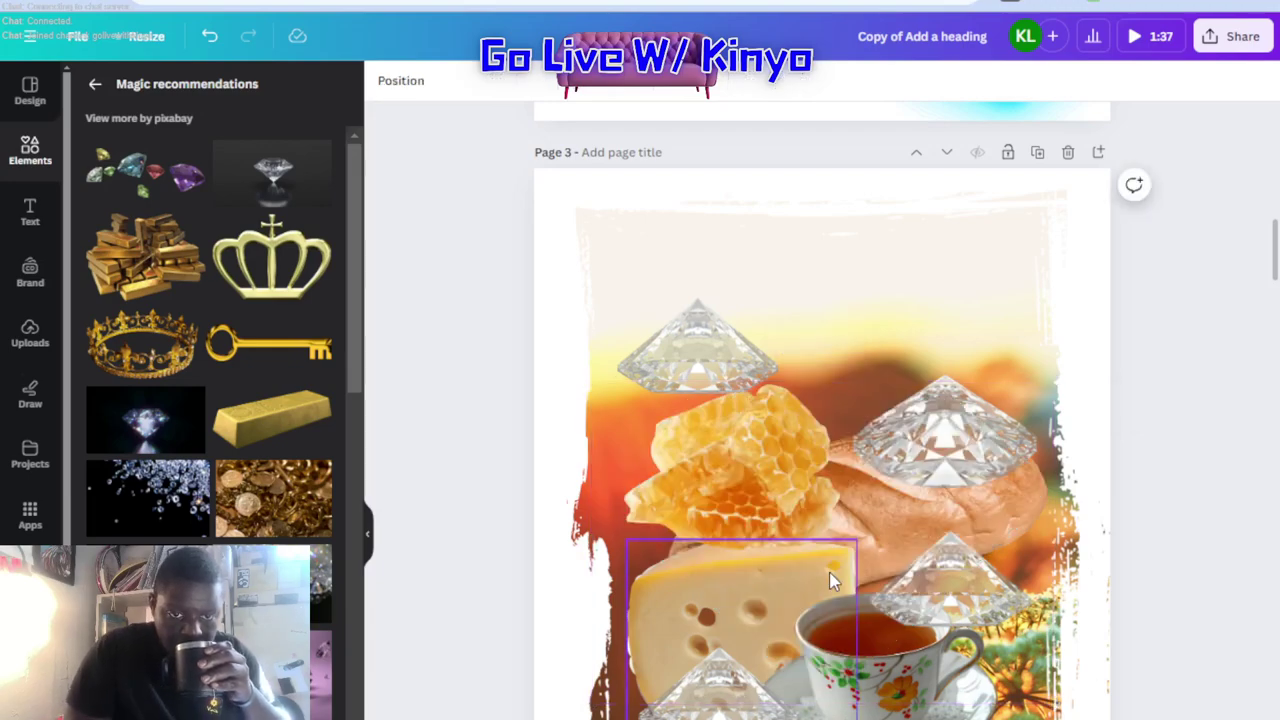
pyautogui.click(95, 88)
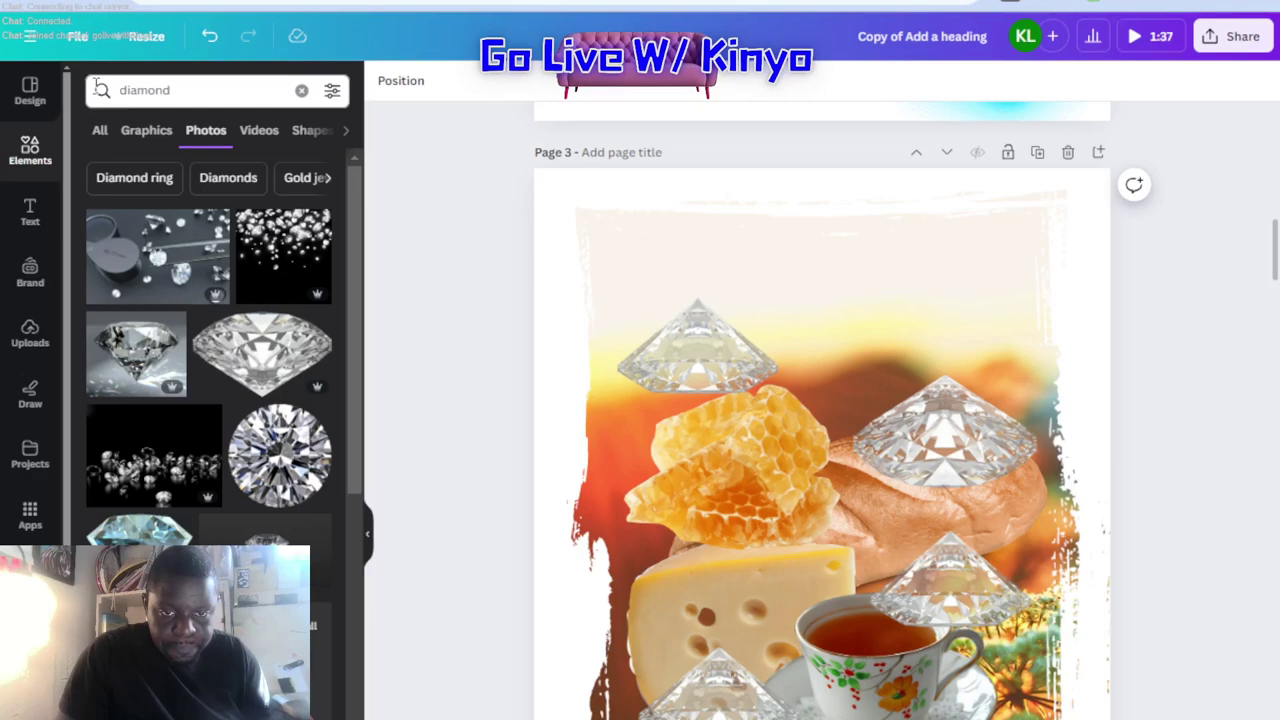
pyautogui.click(255, 374)
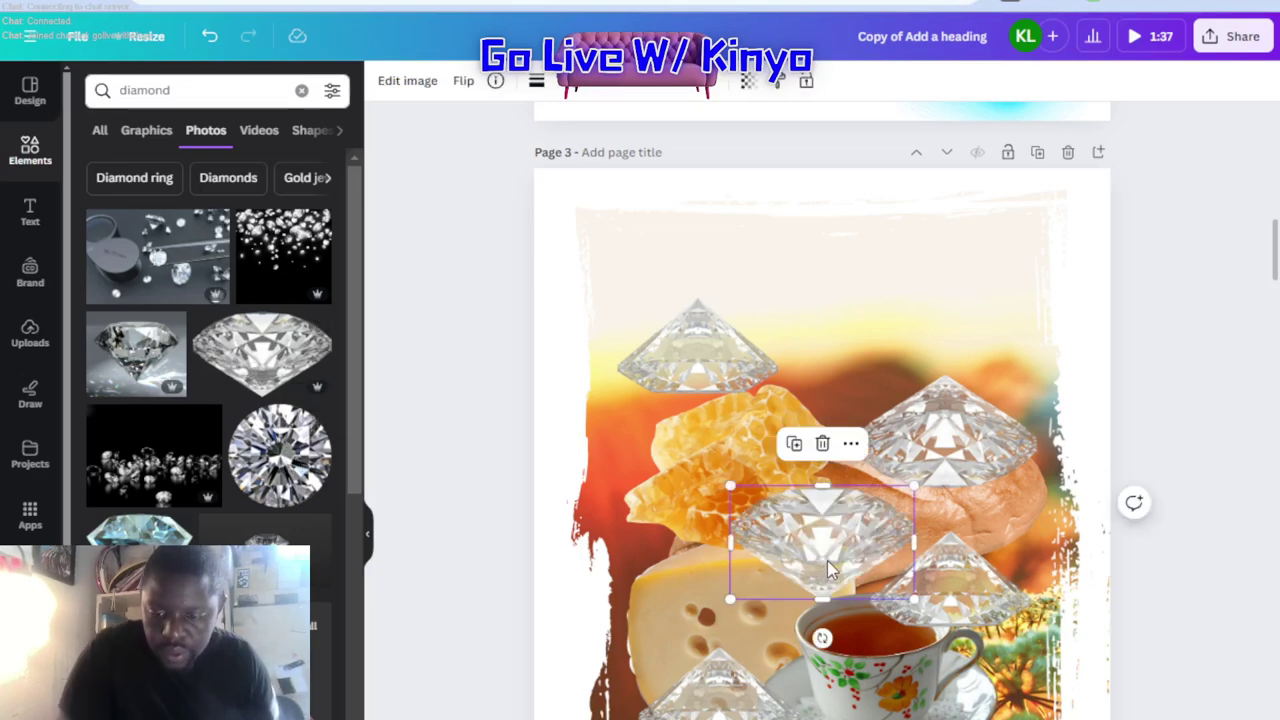
pyautogui.press('Delete')
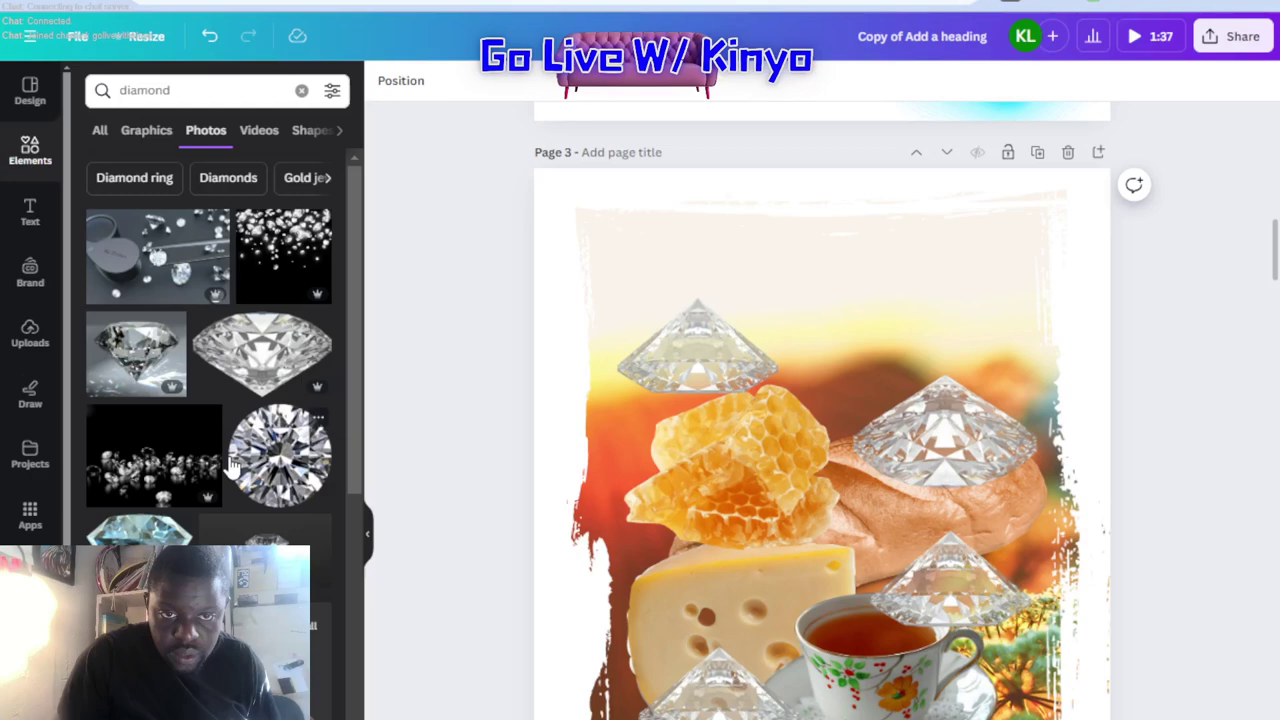
pyautogui.click(190, 88)
pyautogui.press('Return')
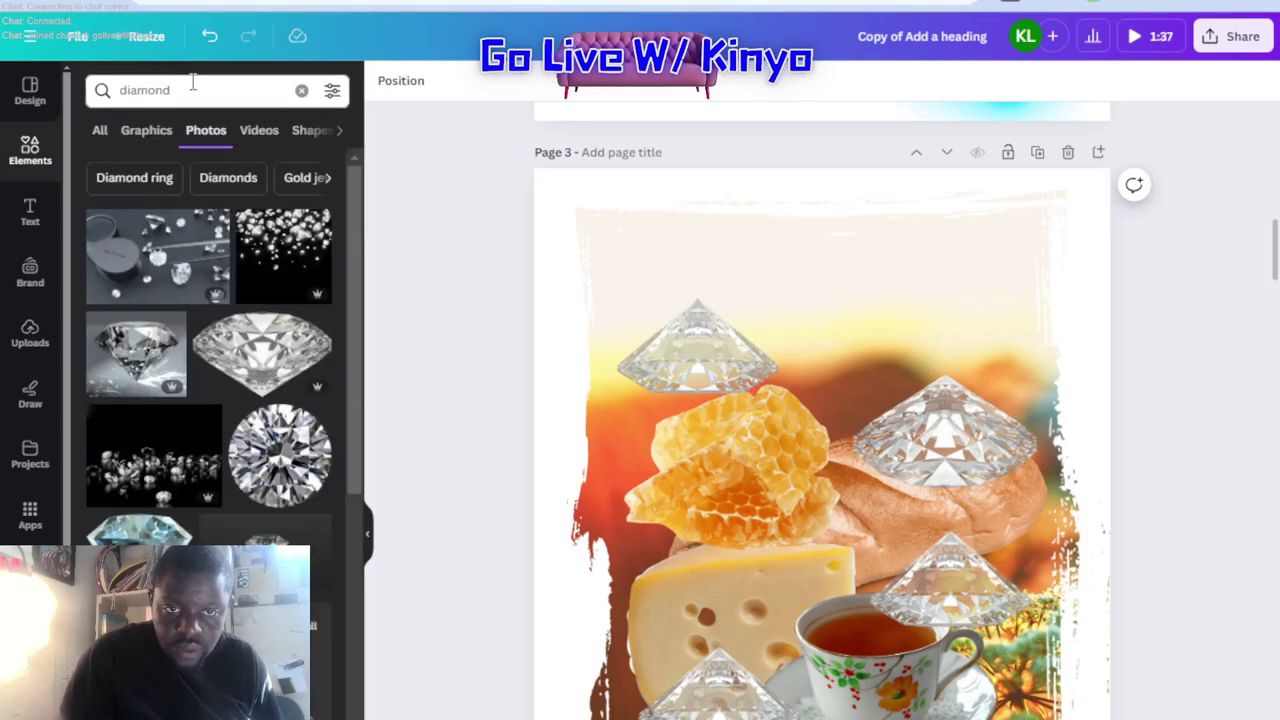
pyautogui.click(297, 372)
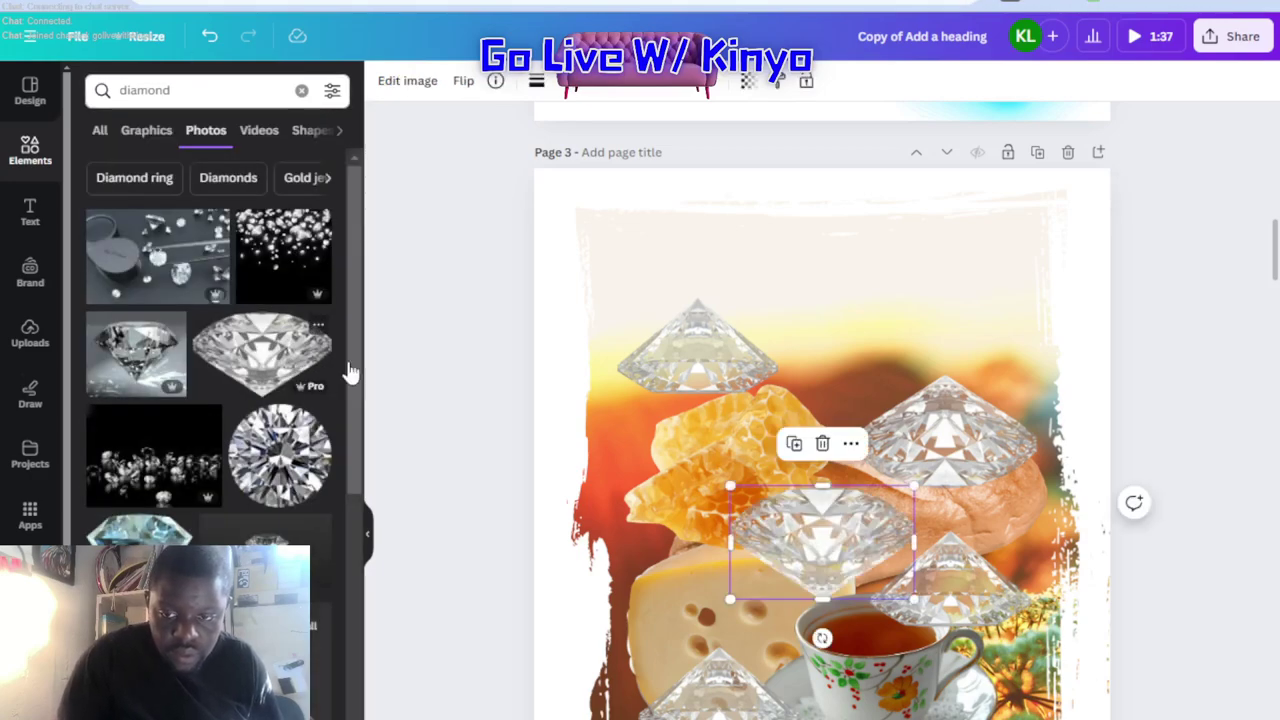
pyautogui.press('Delete')
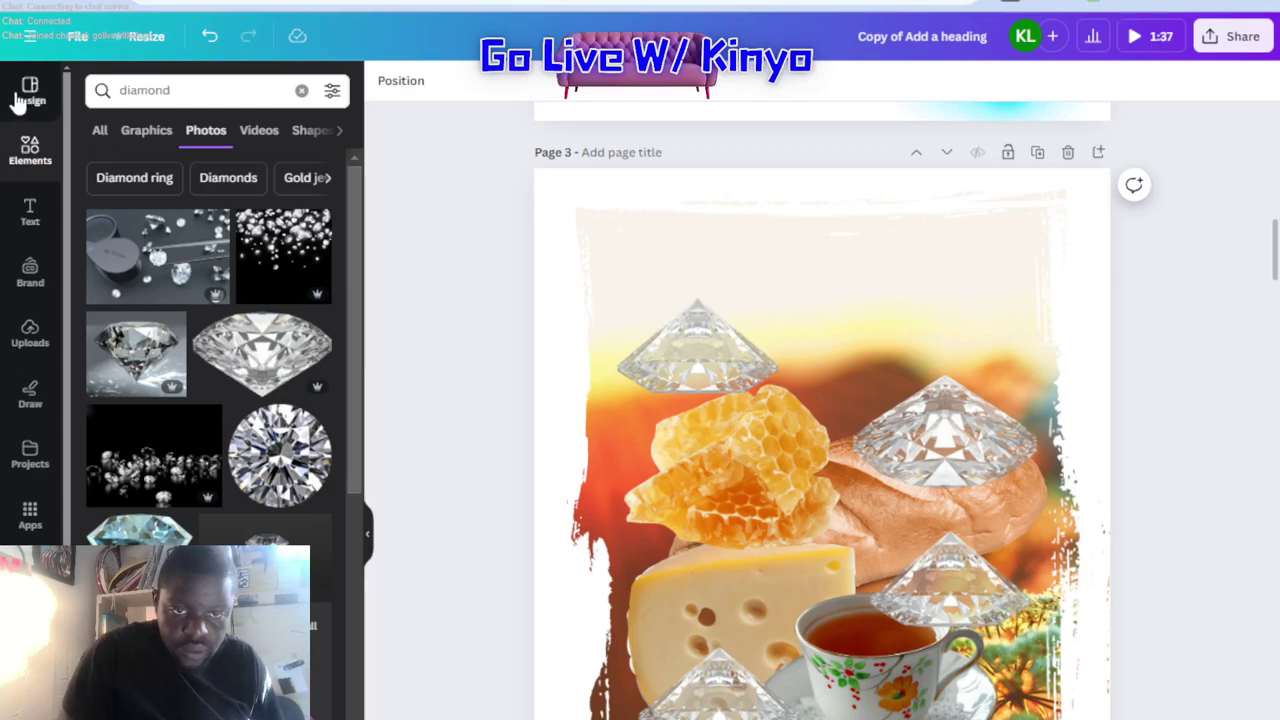
# - Search Elements again for 'diamond' and filter the results to photos only
pyautogui.click(15, 100)
pyautogui.click(29, 152)
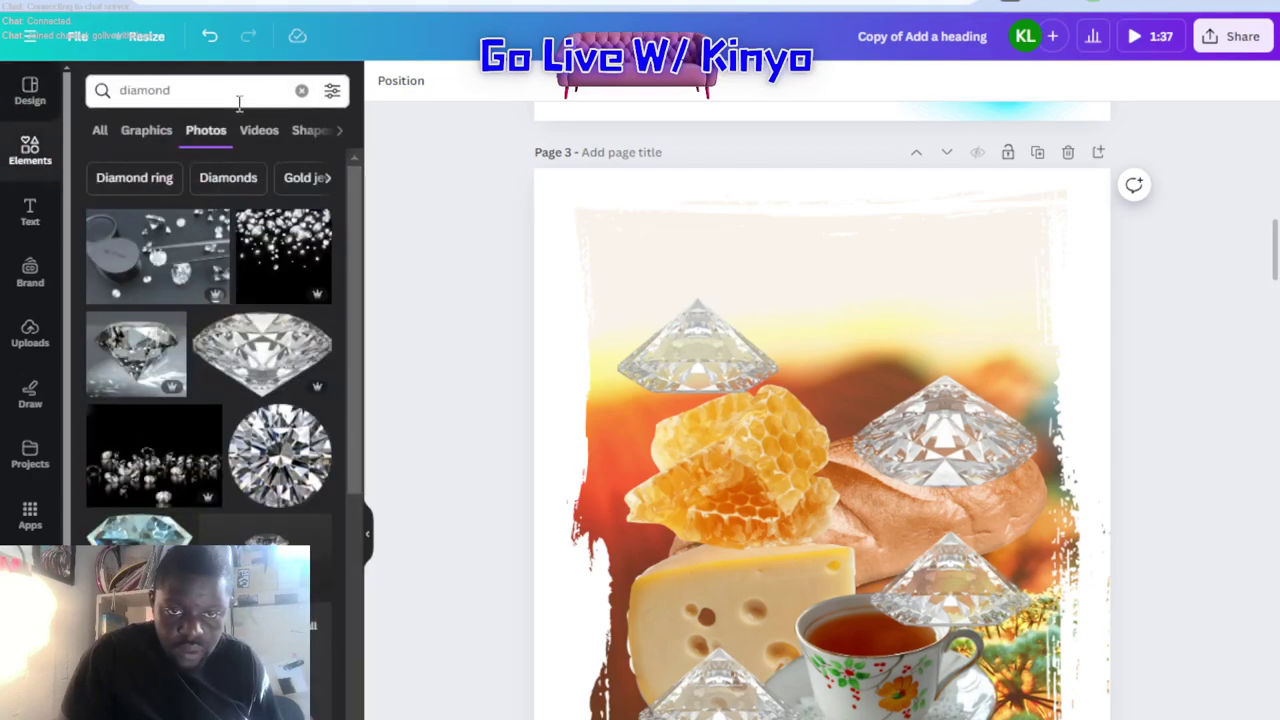
pyautogui.click(301, 90)
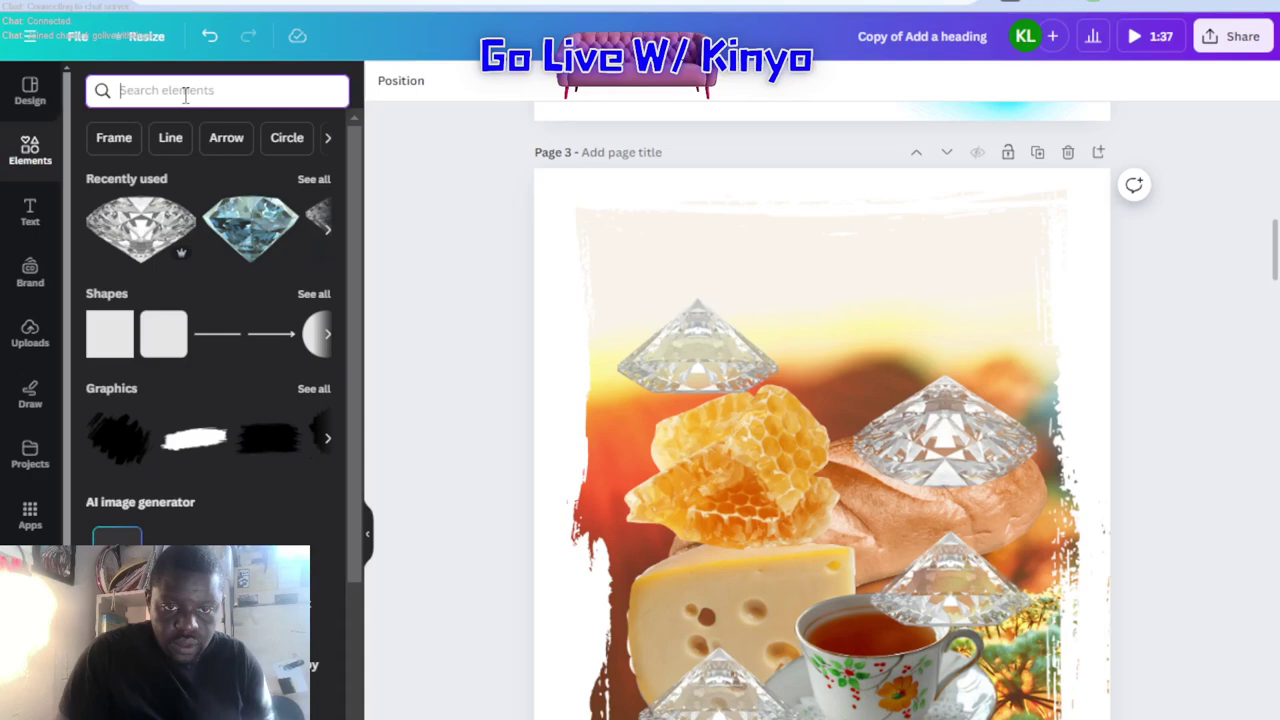
pyautogui.write('diamond')
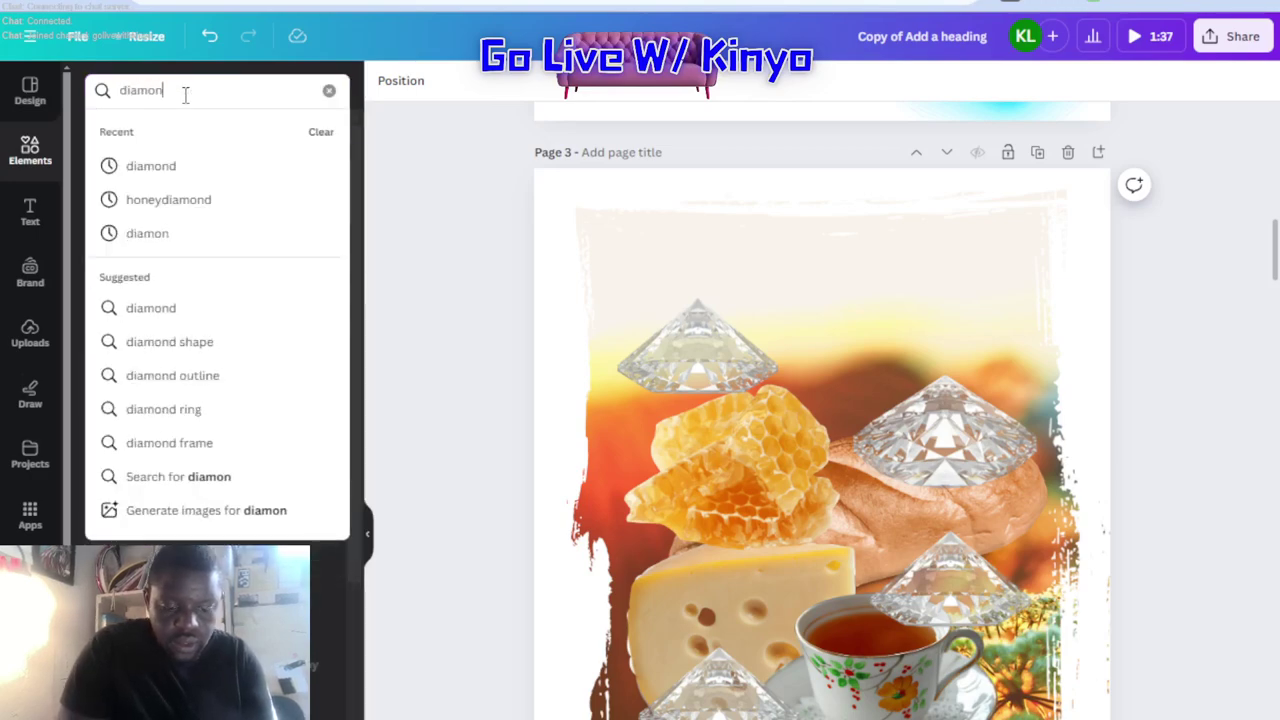
pyautogui.press('Return')
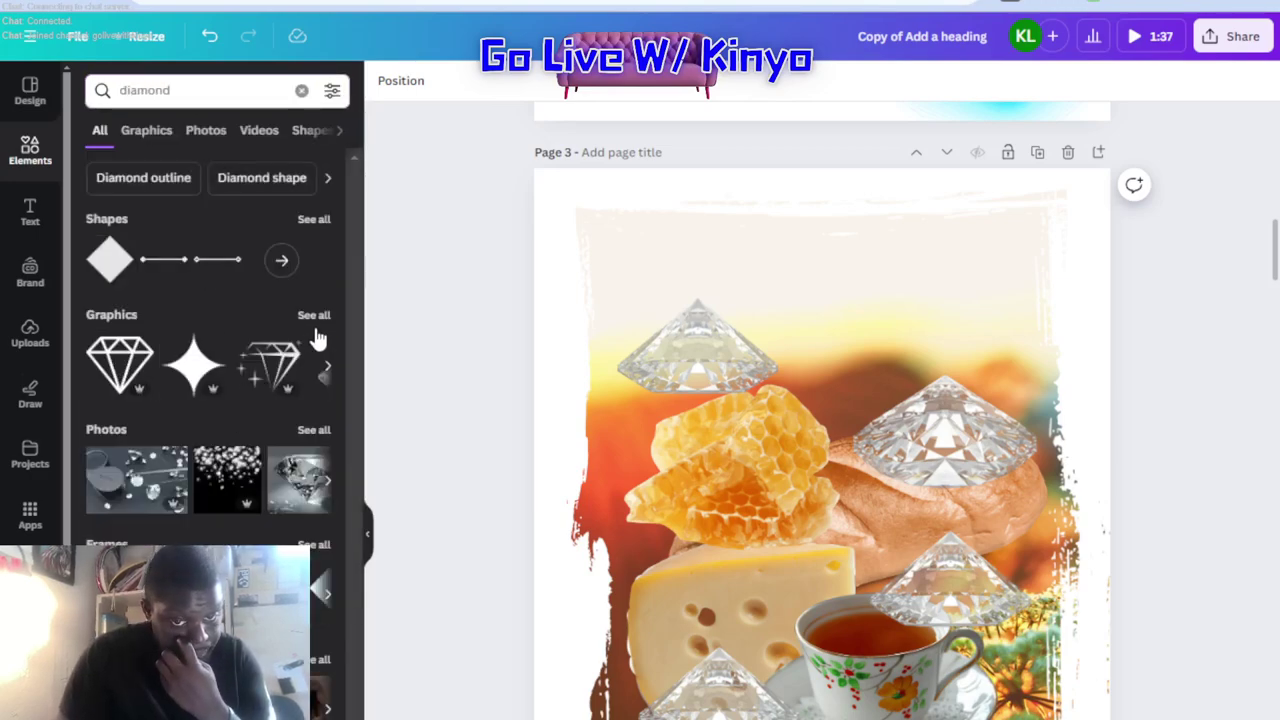
pyautogui.click(314, 432)
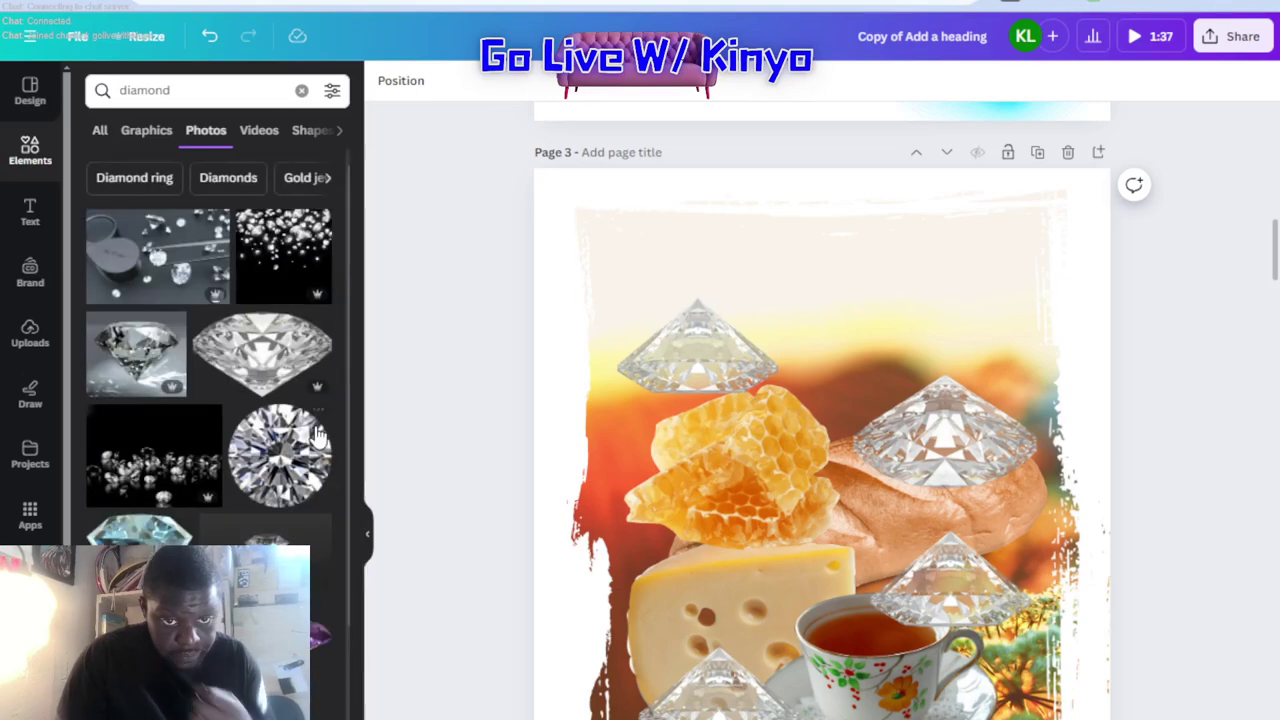
# - Add a diamond photo, bring up similar recommendations, delete it, and browse the suggestions
pyautogui.click(240, 382)
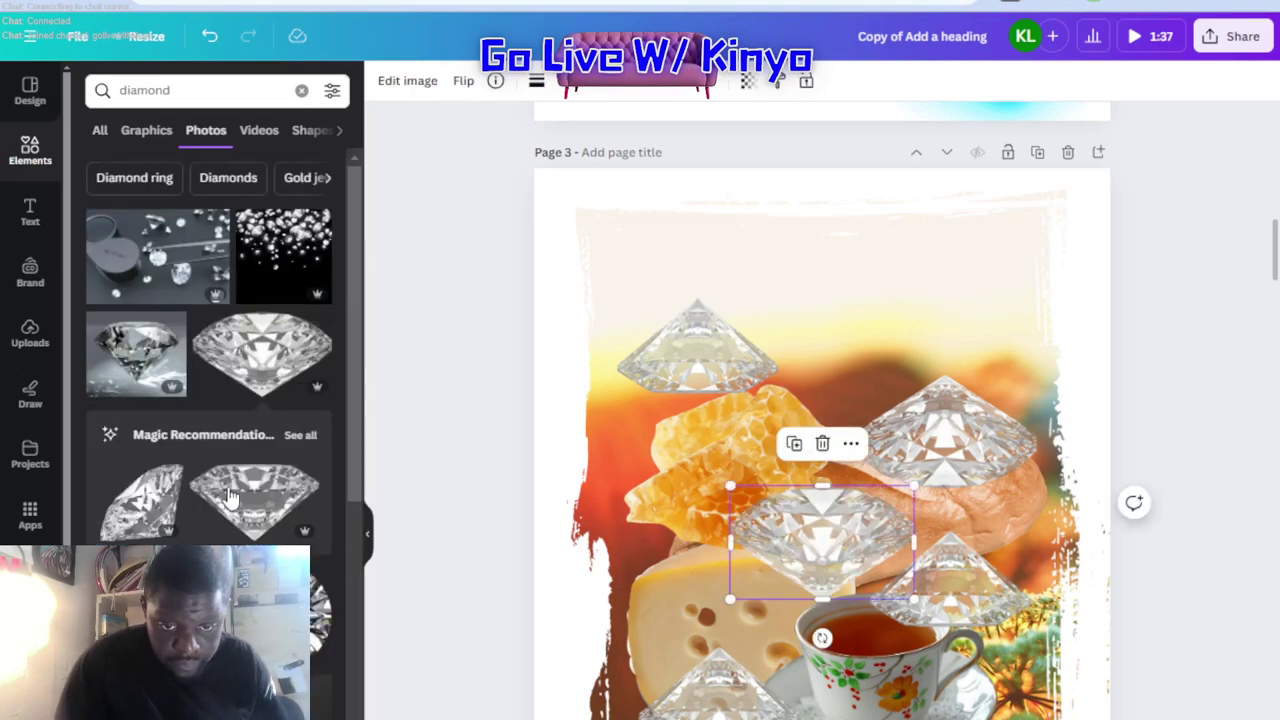
pyautogui.click(302, 435)
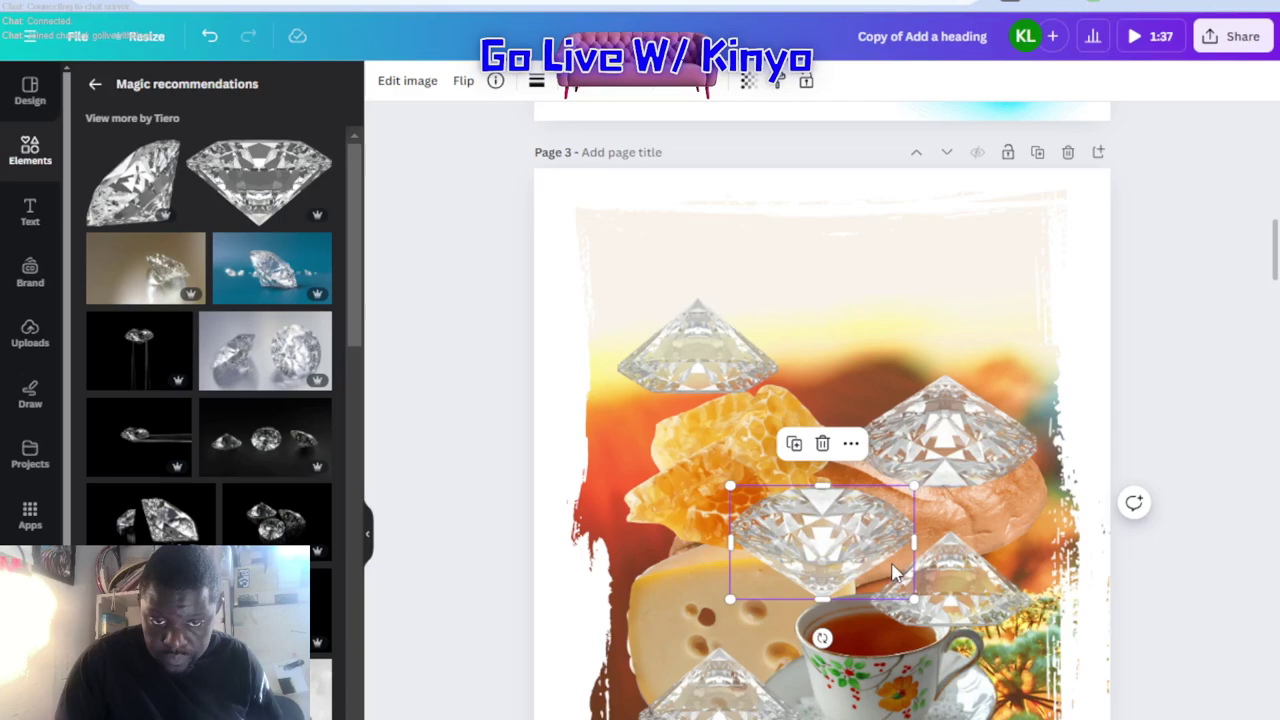
pyautogui.press('Delete')
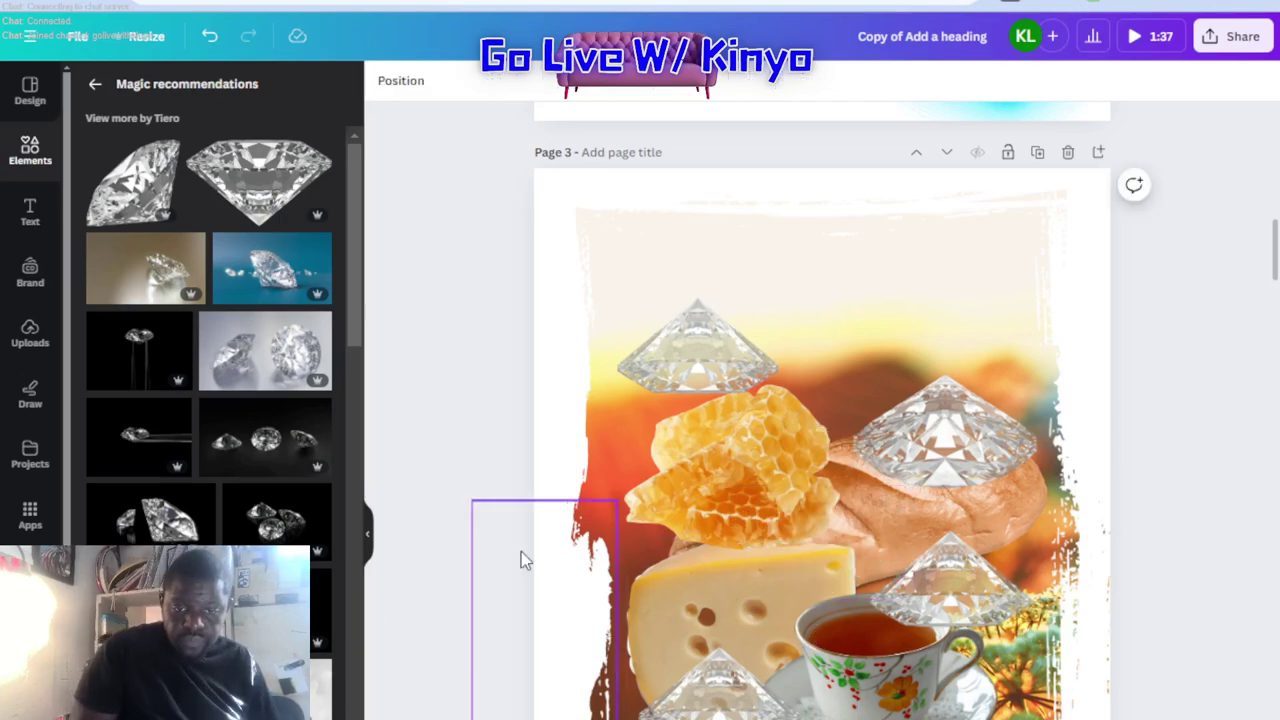
pyautogui.scroll(-5, 209, 330)
pyautogui.scroll(-10, 209, 400)
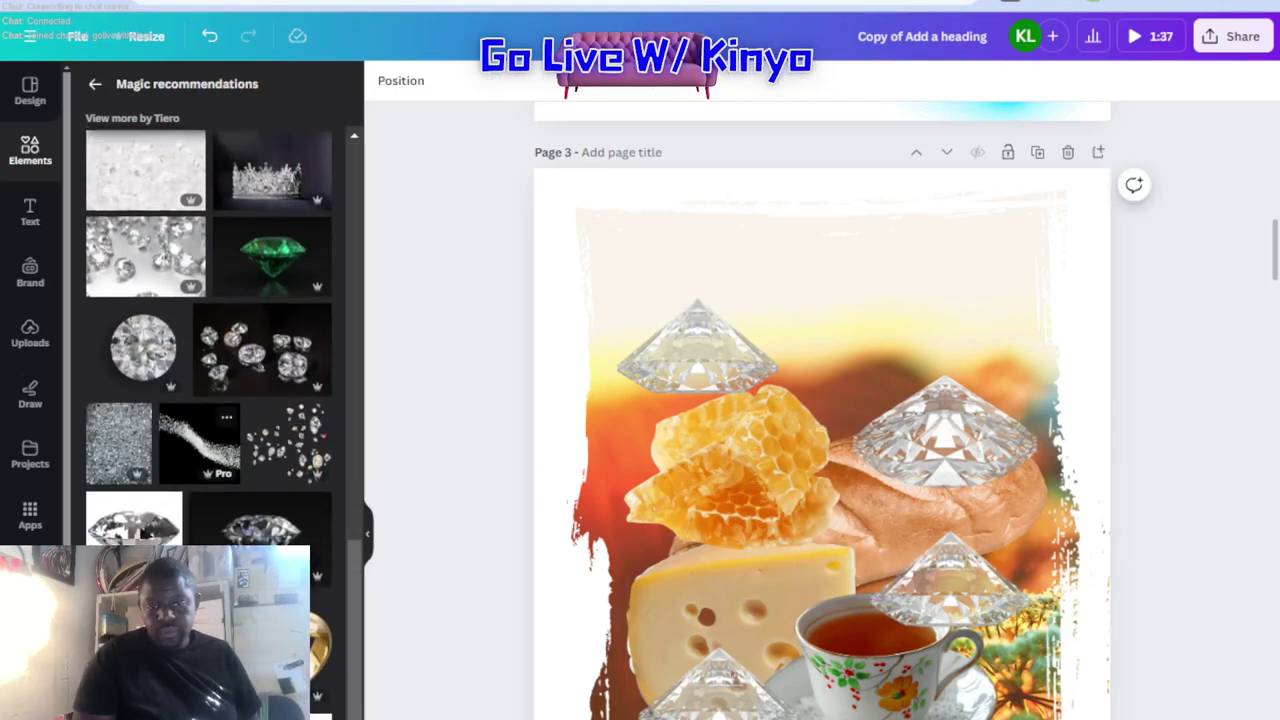
pyautogui.scroll(-3, 209, 420)
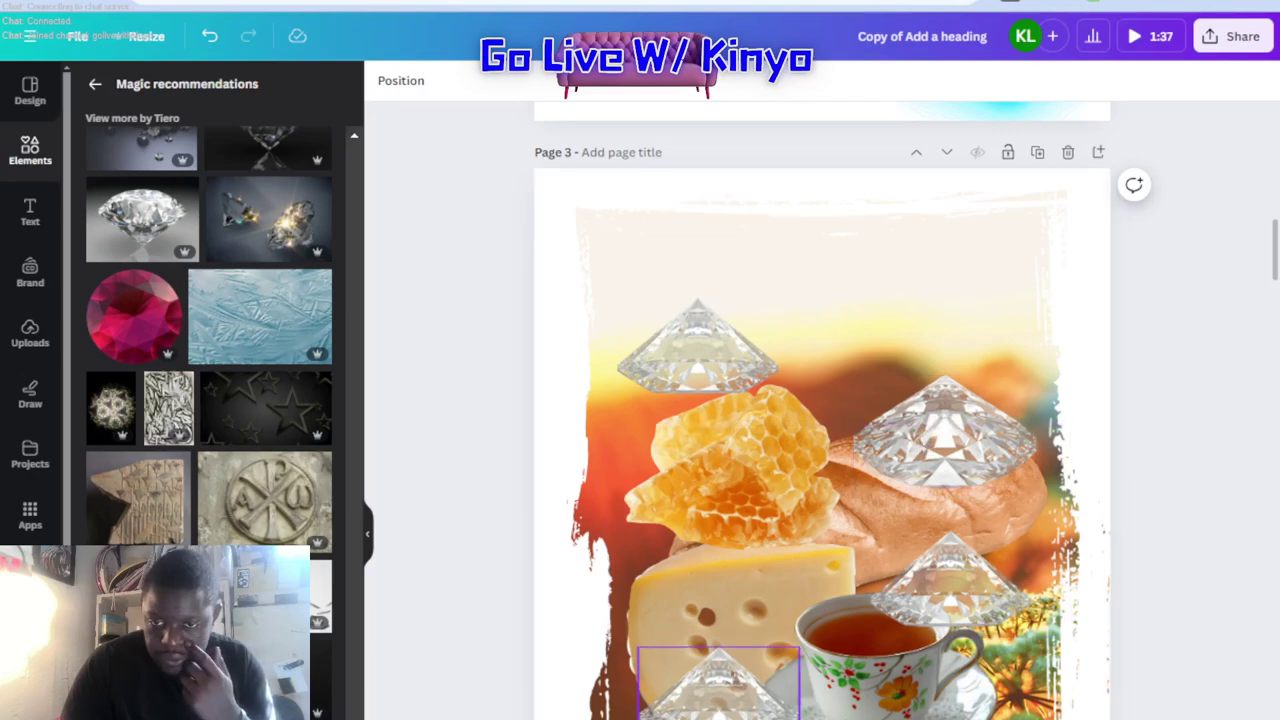
# - Copy the bread diamond up into the sky, shrink it, and duplicate it into small diamonds near the top
pyautogui.click(975, 455)
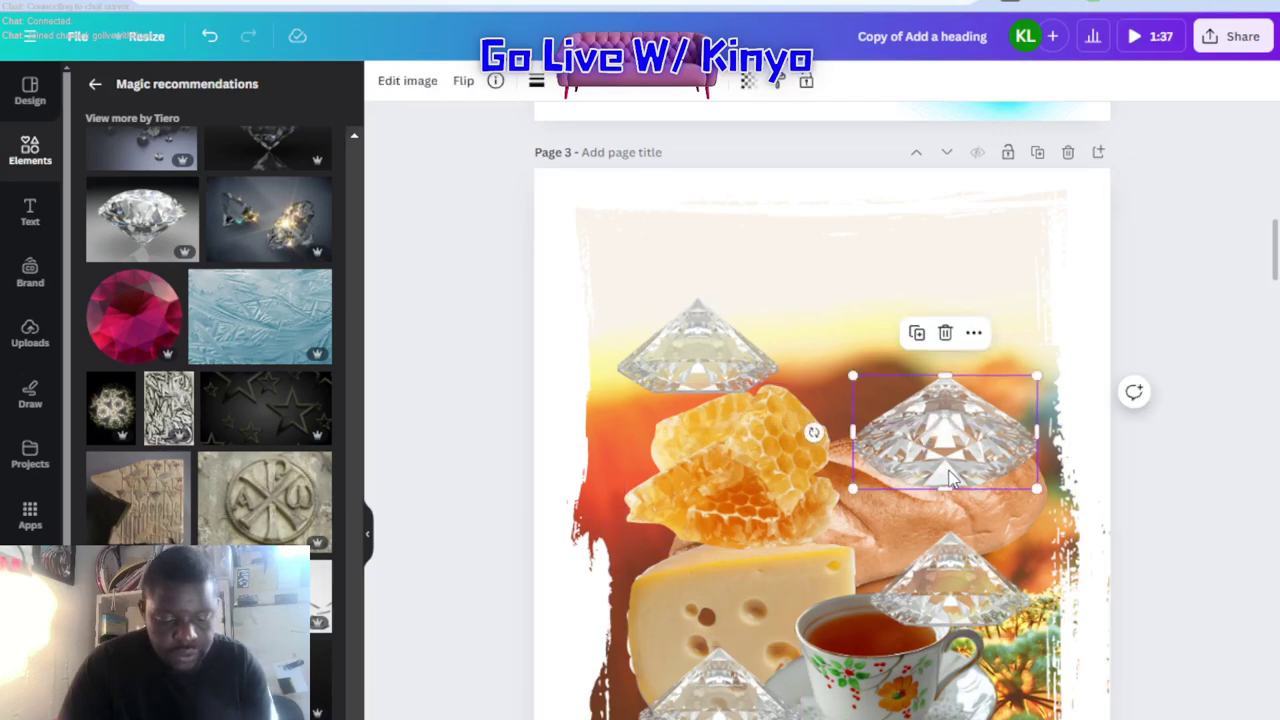
pyautogui.moveTo(978, 460)
pyautogui.mouseDown()
pyautogui.moveTo(914, 371)
pyautogui.moveTo(904, 330)
pyautogui.mouseUp()
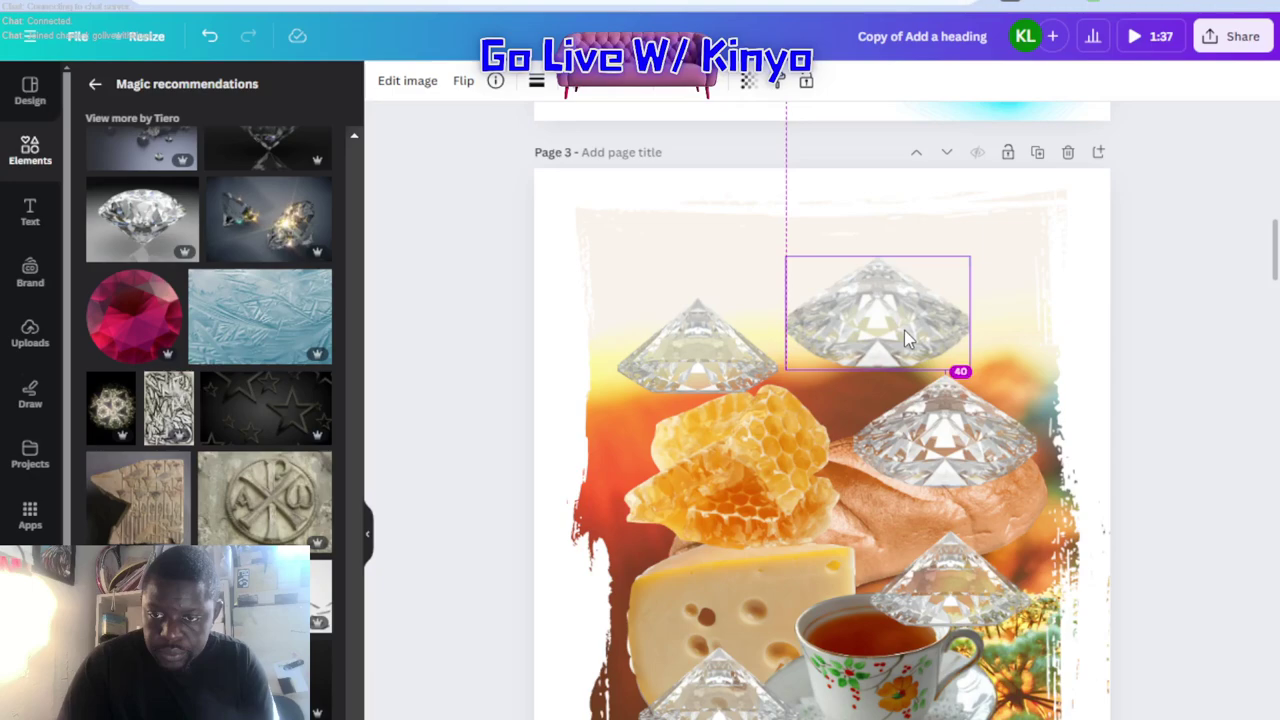
pyautogui.moveTo(783, 372)
pyautogui.mouseDown()
pyautogui.moveTo(847, 333)
pyautogui.moveTo(851, 368)
pyautogui.mouseUp()
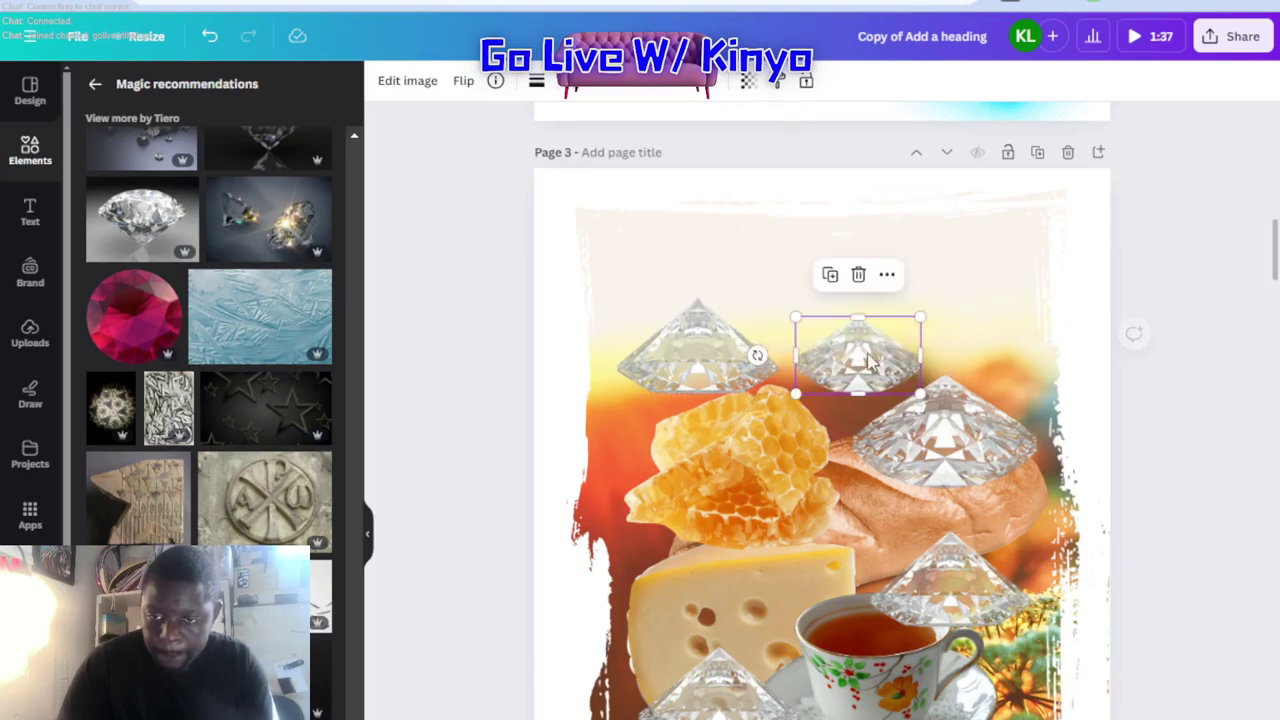
pyautogui.moveTo(919, 316)
pyautogui.mouseDown()
pyautogui.moveTo(887, 342)
pyautogui.moveTo(942, 348)
pyautogui.moveTo(838, 294)
pyautogui.mouseUp()
pyautogui.hotkey('ctrl', 'd')
pyautogui.hotkey('ctrl', 'd')
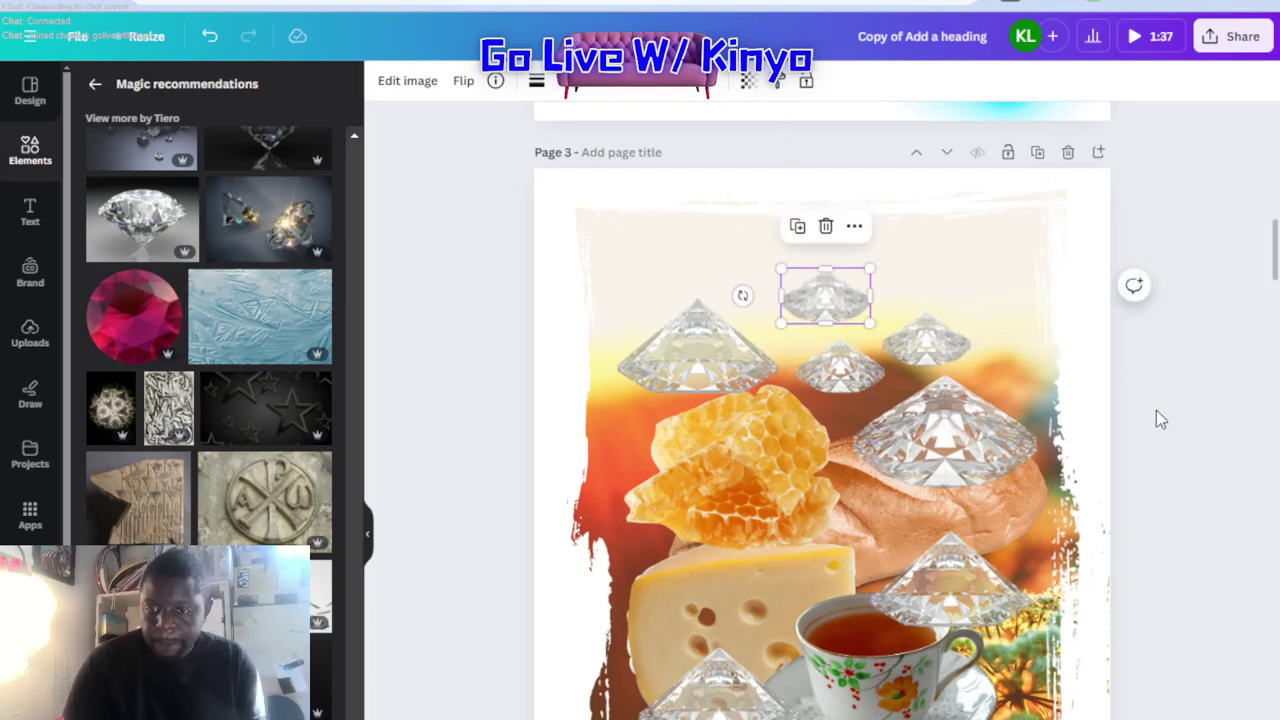
pyautogui.click(1174, 435)
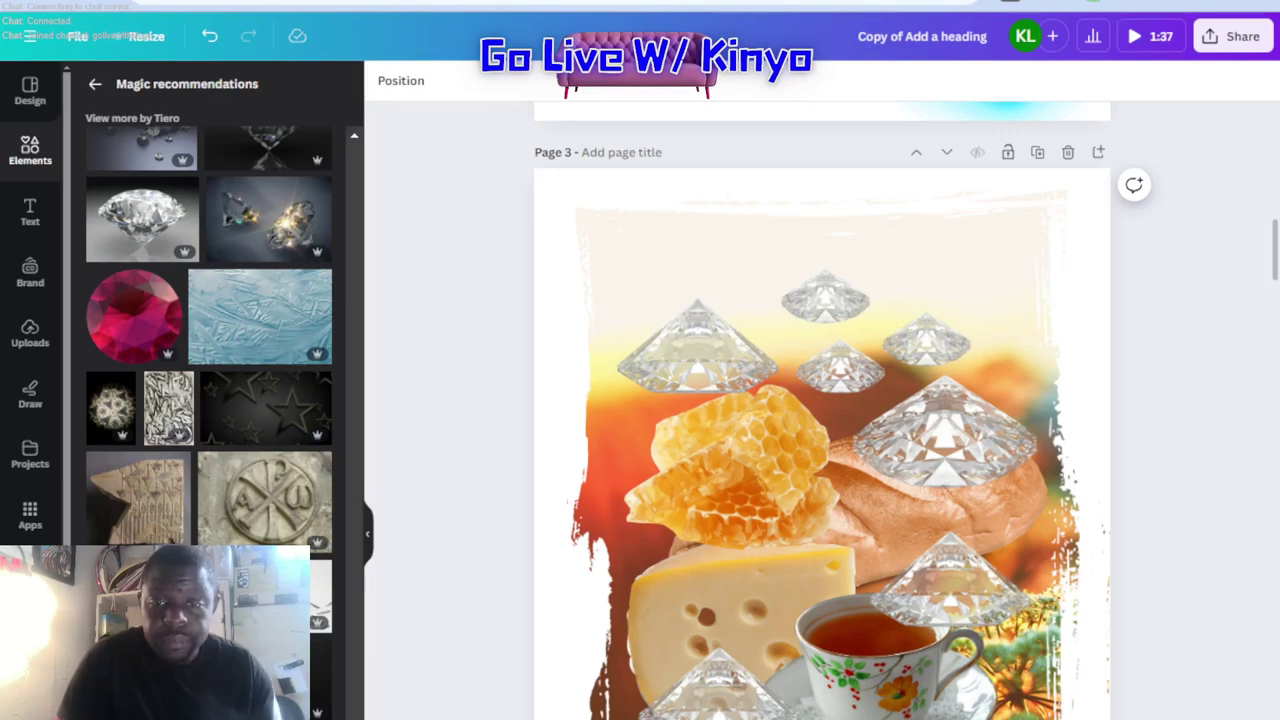
pyautogui.scroll(-3, 950, 575)
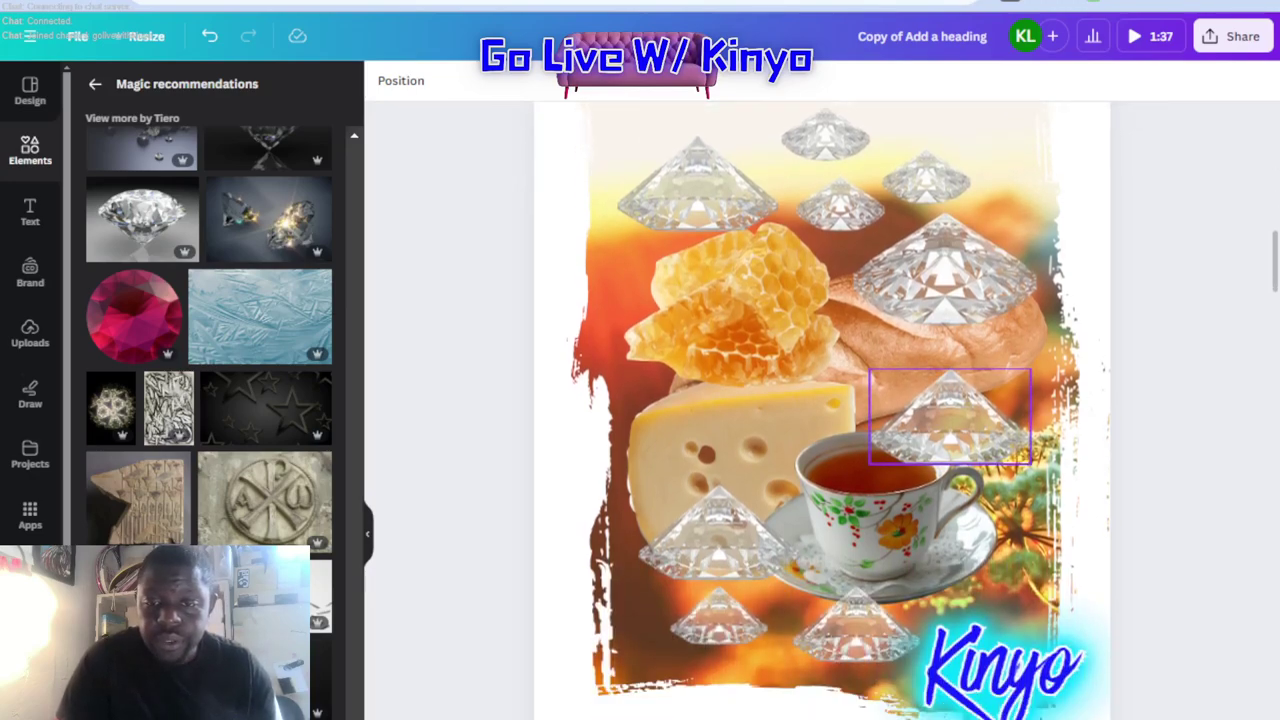